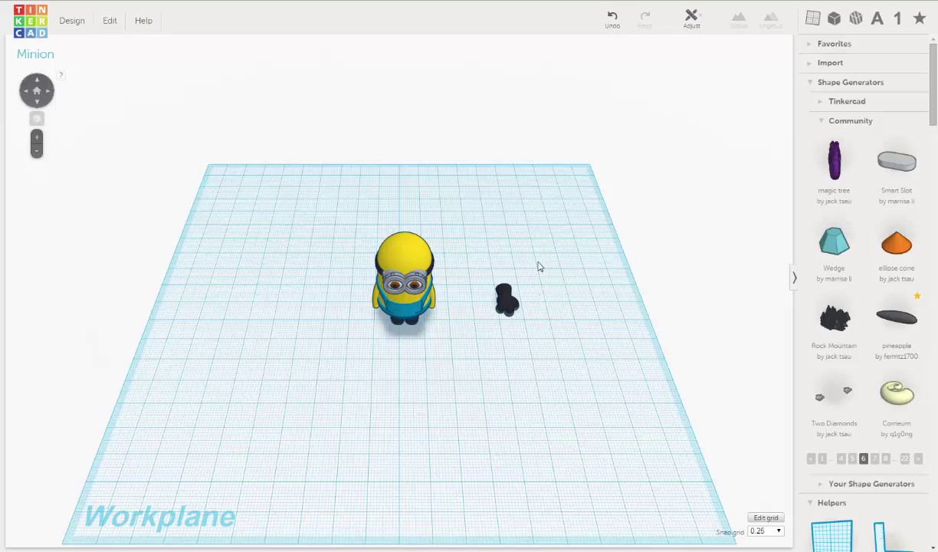
Step: Nudge the black glove's left finger outward, away from the middle finger, by two steps of the 0.25 snap grid
{"action": "left_click_drag", "start_coordinate": [464, 262], "coordinate": [523, 325]}
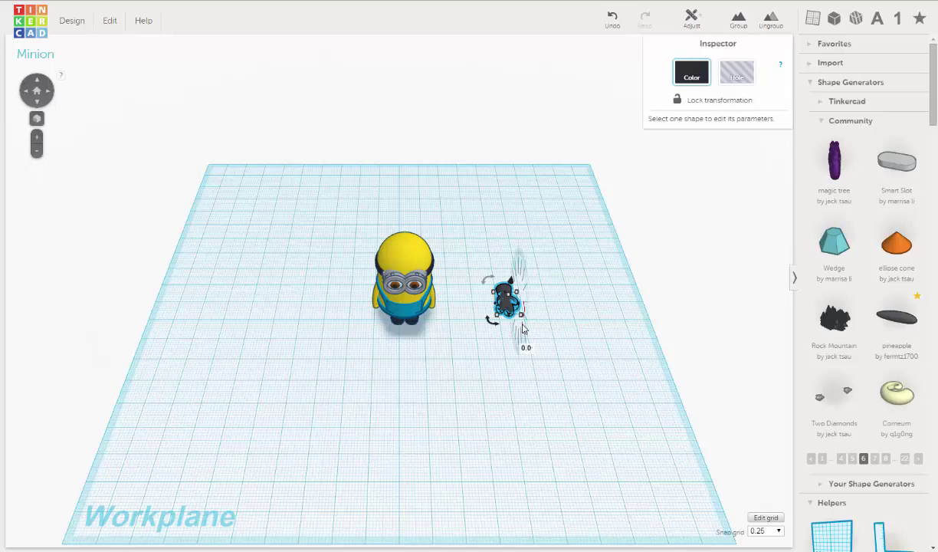
{"action": "key", "text": "f"}
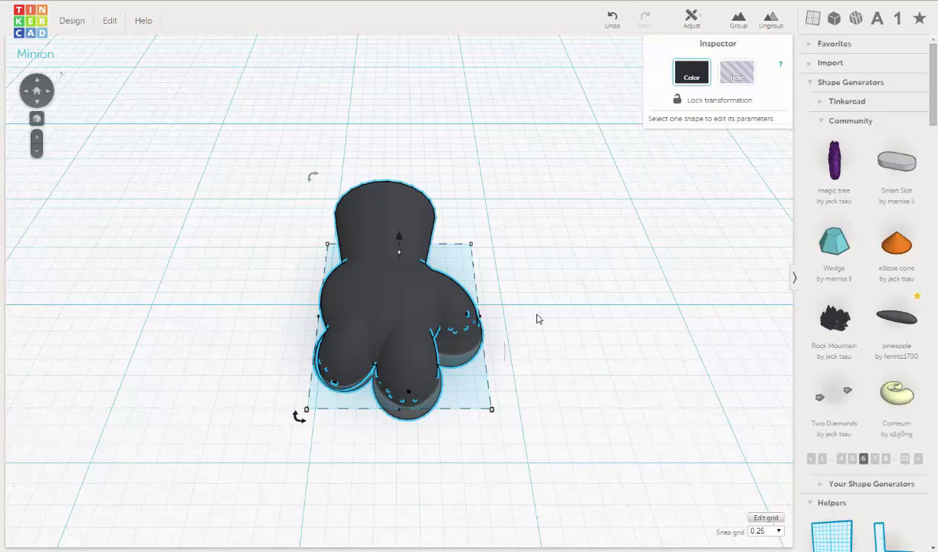
{"action": "left_click", "coordinate": [538, 343]}
{"action": "right_click_drag", "start_coordinate": [542, 369], "coordinate": [540, 384]}
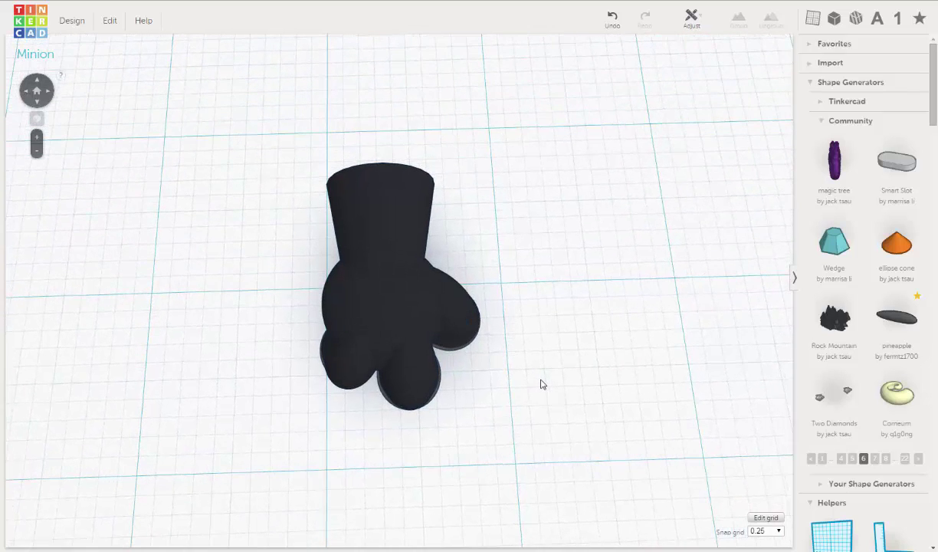
{"action": "left_click", "coordinate": [352, 377]}
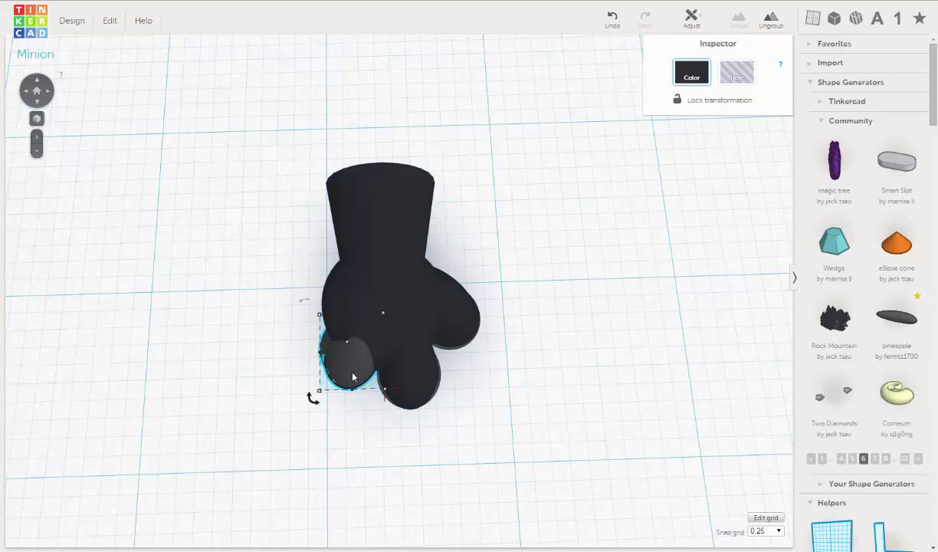
{"action": "key", "text": "Left"}
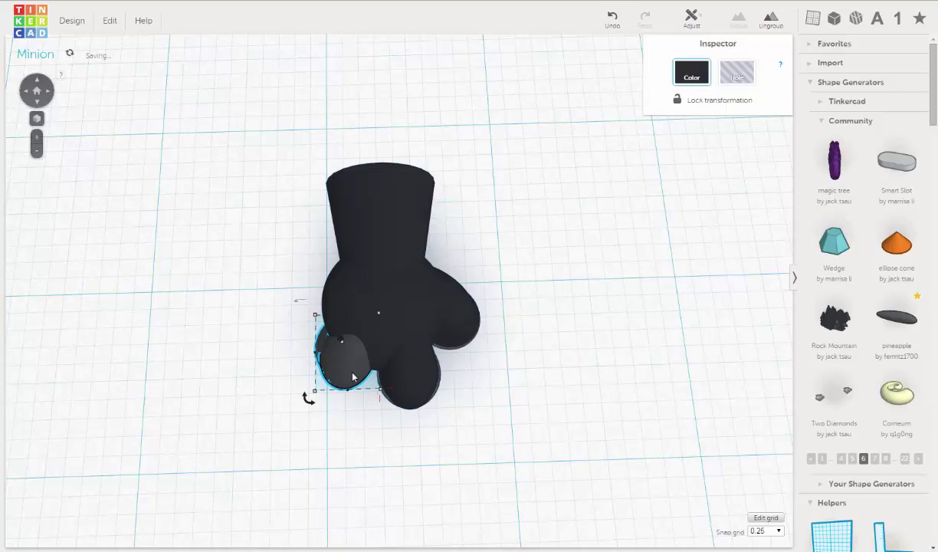
{"action": "key", "text": "Left"}
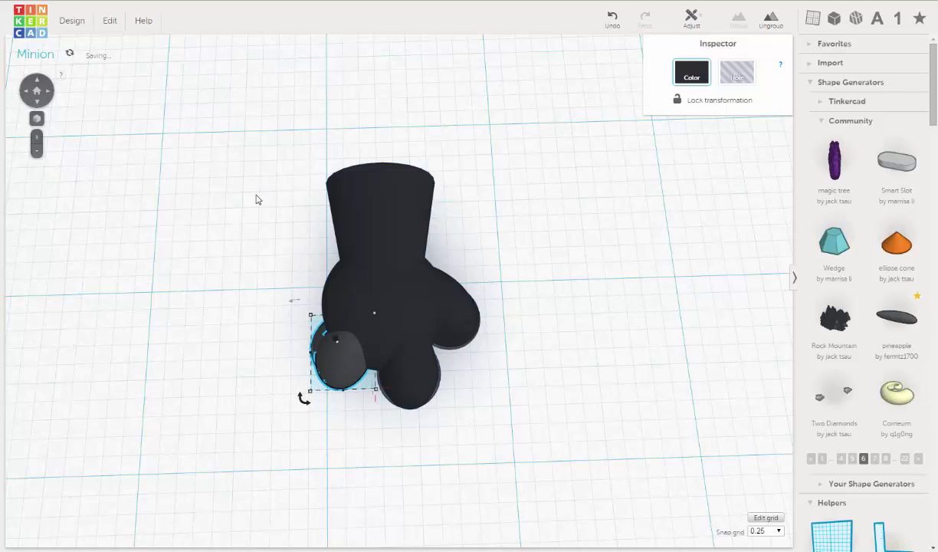
{"action": "left_click", "coordinate": [360, 434]}
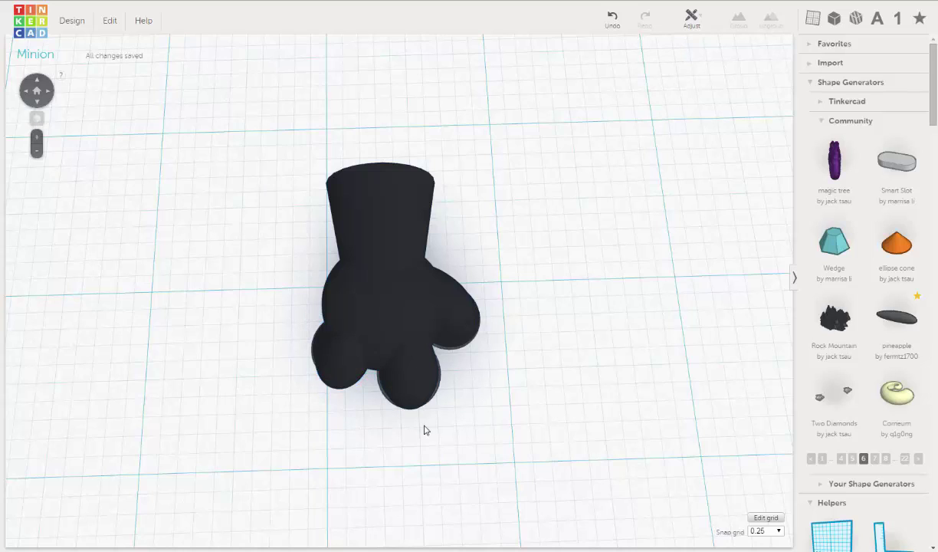
{"action": "right_click_drag", "start_coordinate": [476, 371], "coordinate": [486, 287]}
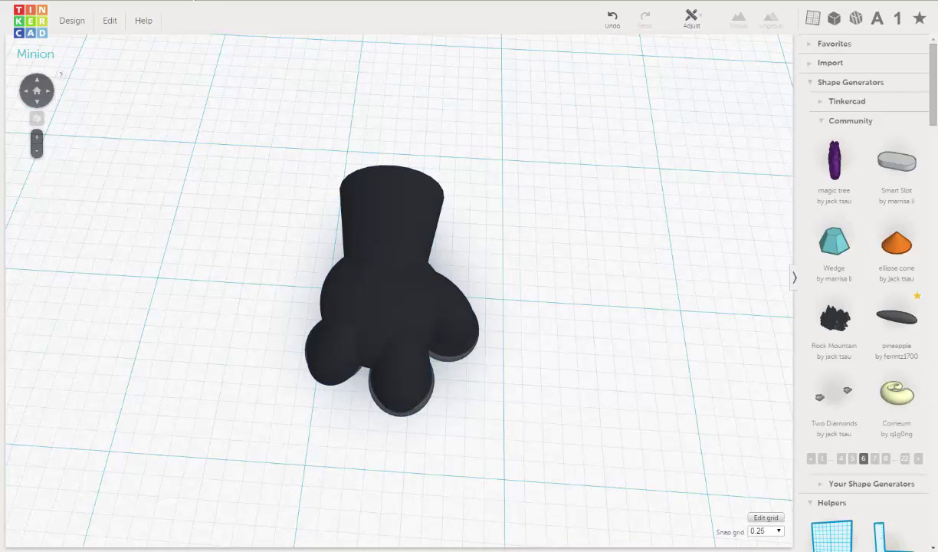
{"action": "key", "text": "ctrl+Tab"}
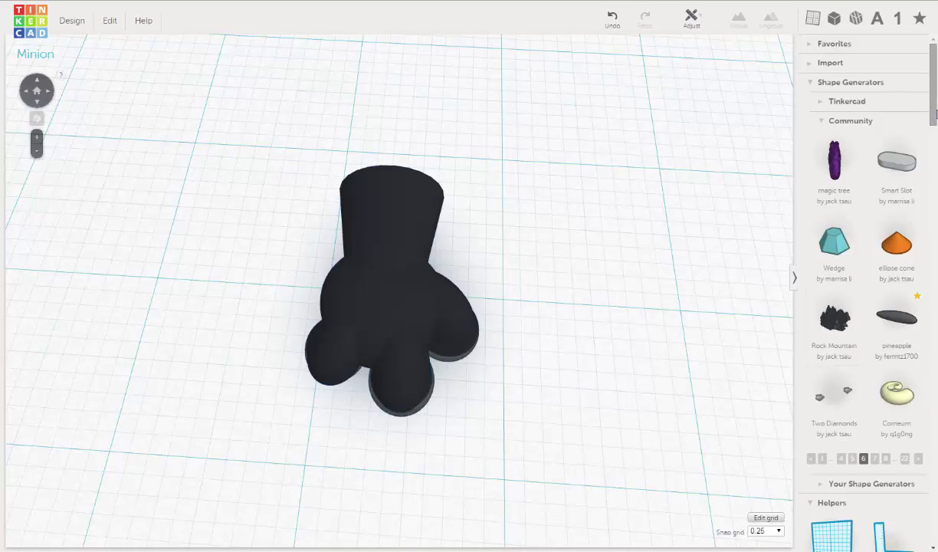
{"action": "left_click_drag", "start_coordinate": [935, 114], "coordinate": [922, 256]}
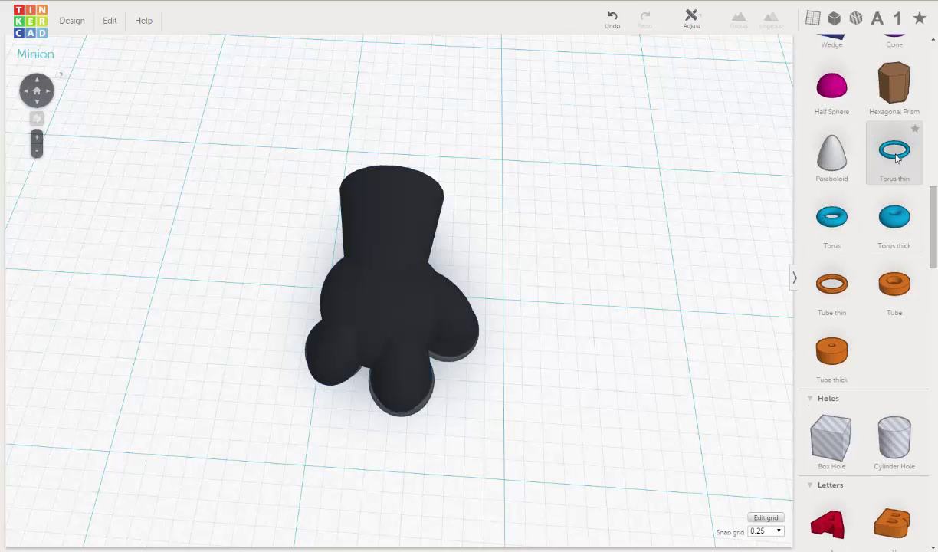
{"action": "left_click_drag", "start_coordinate": [896, 156], "coordinate": [790, 200]}
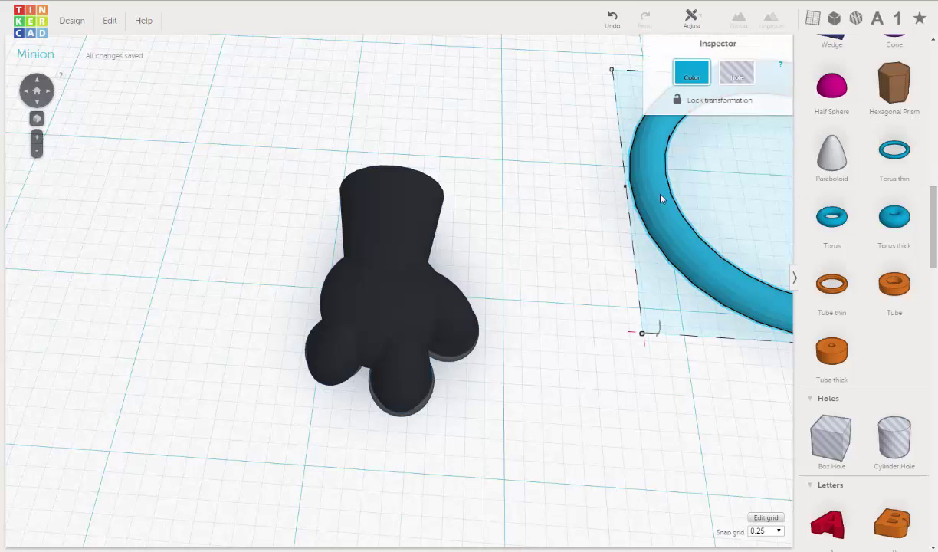
{"action": "key", "text": "Delete"}
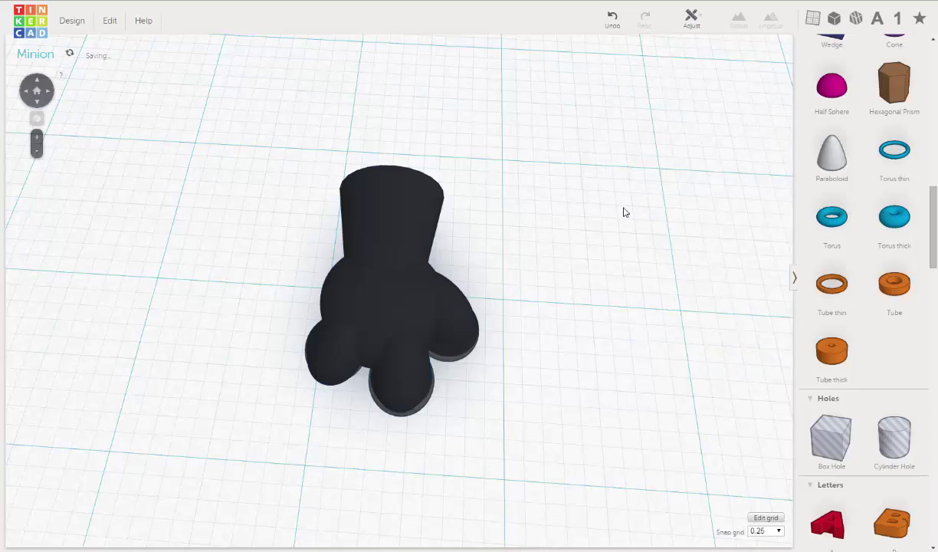
Step: Place a new workplane on the flat open end of the glove's cuff
{"action": "right_click_drag", "start_coordinate": [433, 247], "coordinate": [505, 317]}
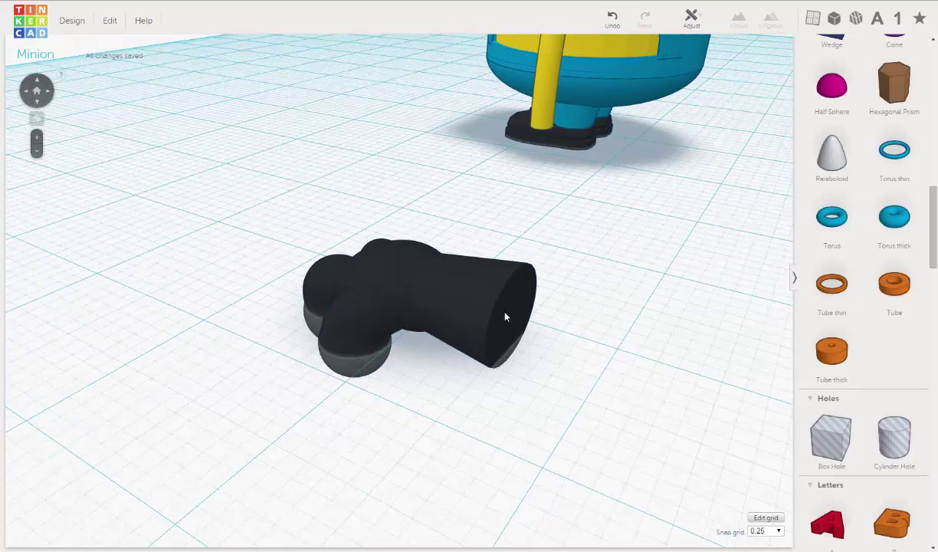
{"action": "left_click", "coordinate": [813, 19]}
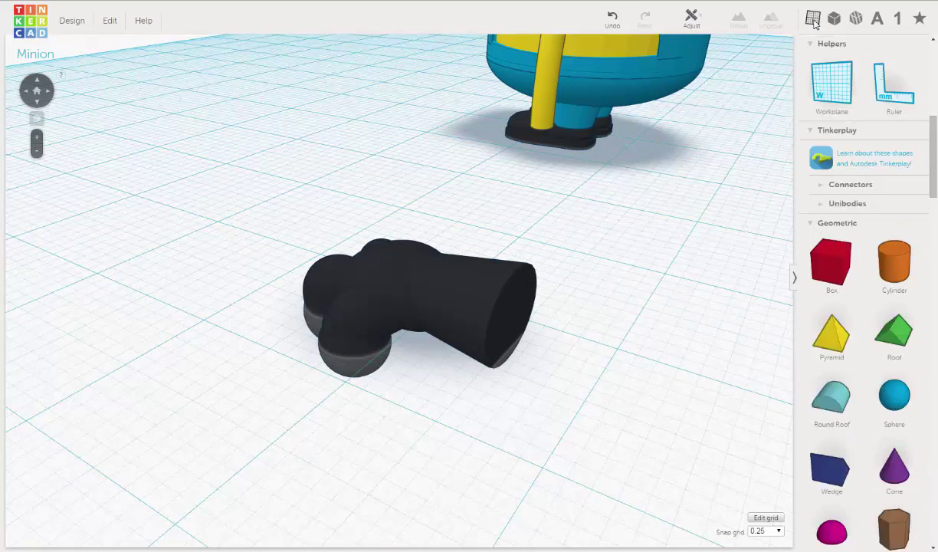
{"action": "left_click", "coordinate": [832, 84]}
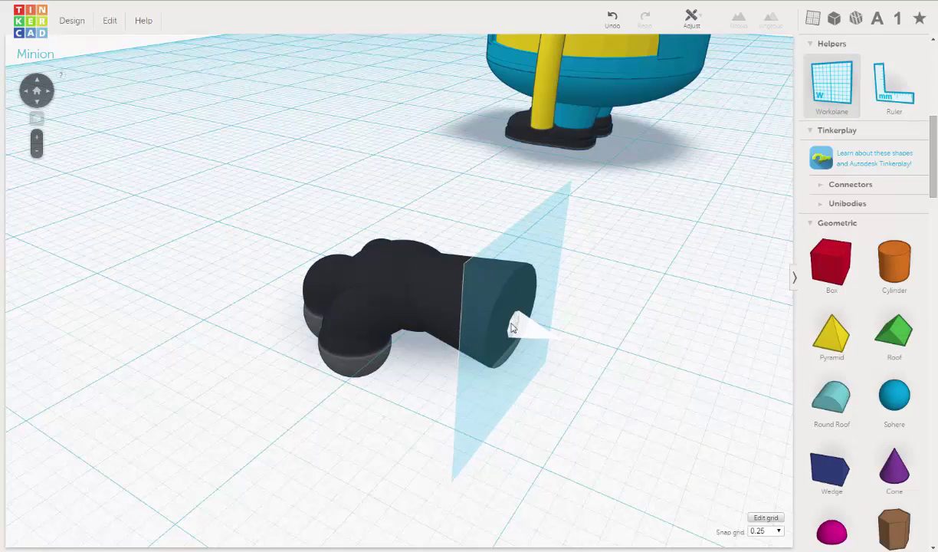
{"action": "left_click", "coordinate": [546, 374]}
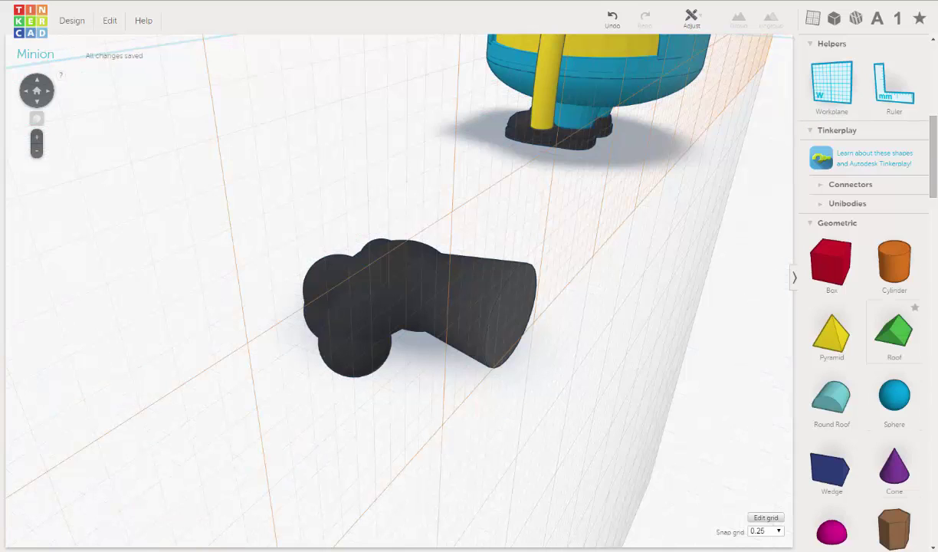
Step: Add a thin torus to the new workplane so it surrounds the glove's cuff end
{"action": "scroll", "coordinate": [891, 204], "scroll_direction": "down", "scroll_amount": 3}
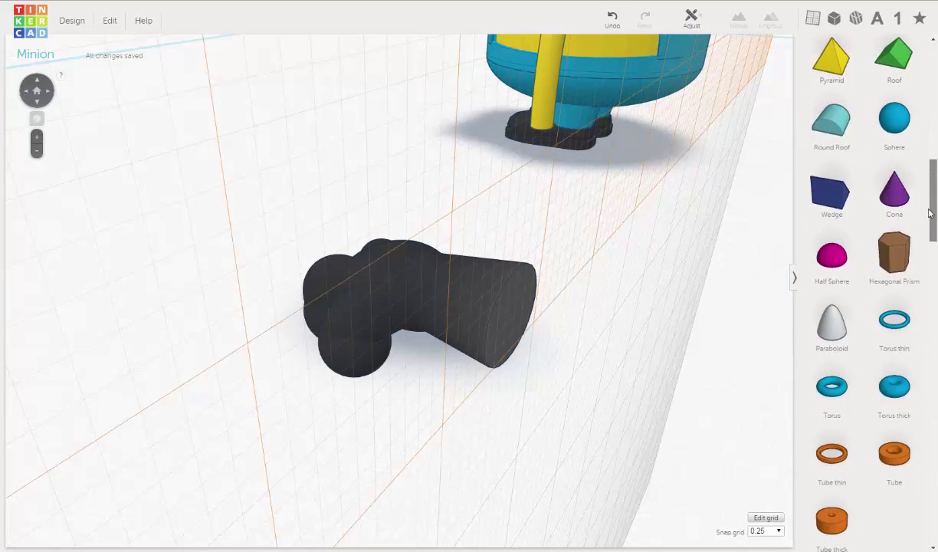
{"action": "left_click_drag", "start_coordinate": [890, 321], "coordinate": [548, 349]}
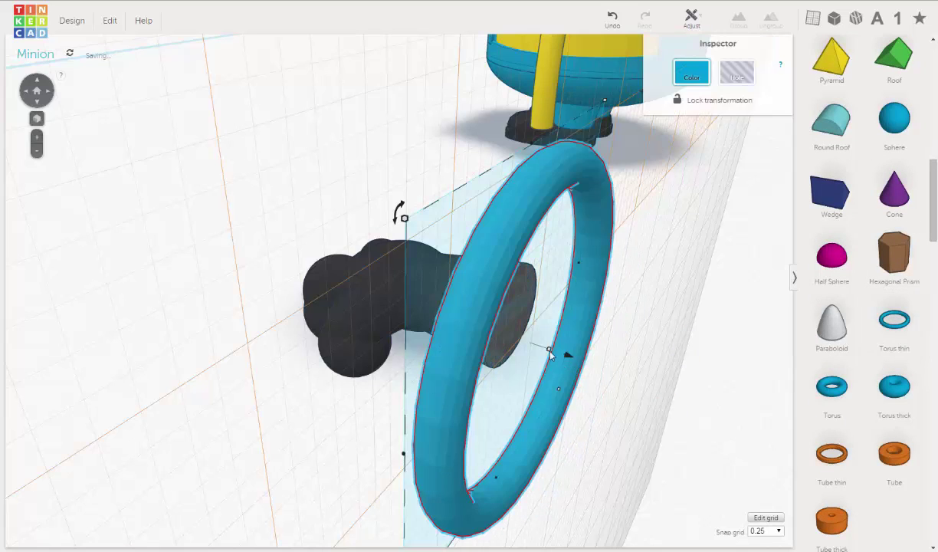
{"action": "scroll", "coordinate": [494, 313], "scroll_direction": "up", "scroll_amount": 2}
{"action": "right_click_drag", "start_coordinate": [510, 323], "coordinate": [321, 234]}
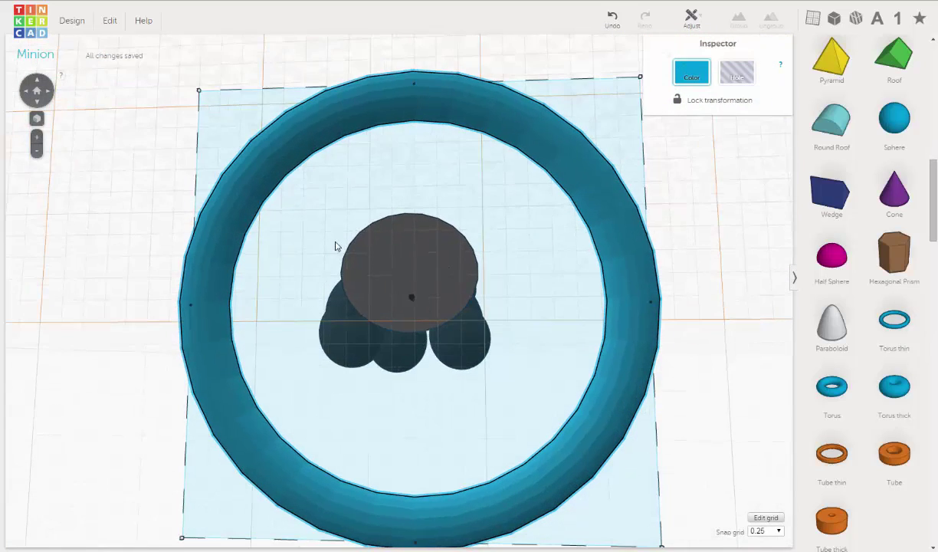
{"action": "scroll", "coordinate": [266, 174], "scroll_direction": "down", "scroll_amount": 2}
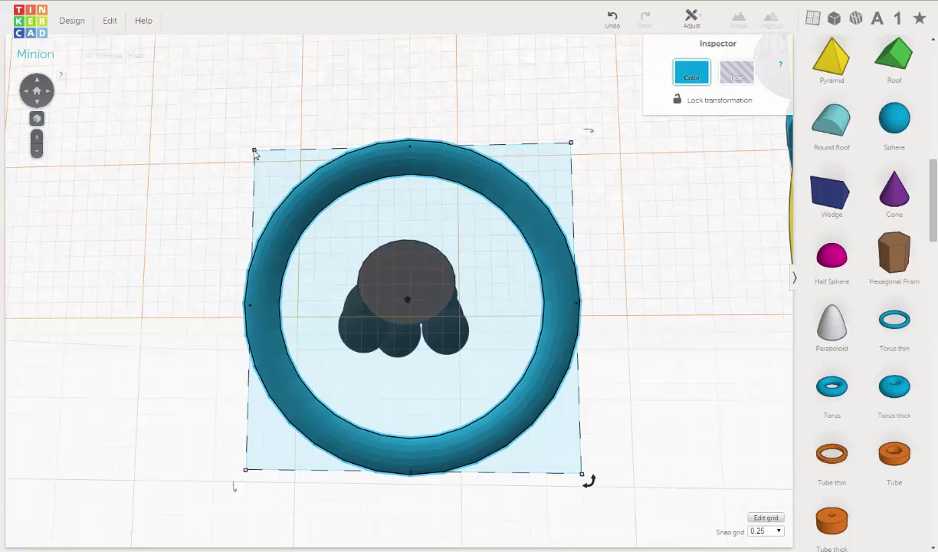
{"action": "mouse_move", "coordinate": [255, 151]}
{"action": "left_click_drag", "start_coordinate": [256, 154], "coordinate": [270, 170]}
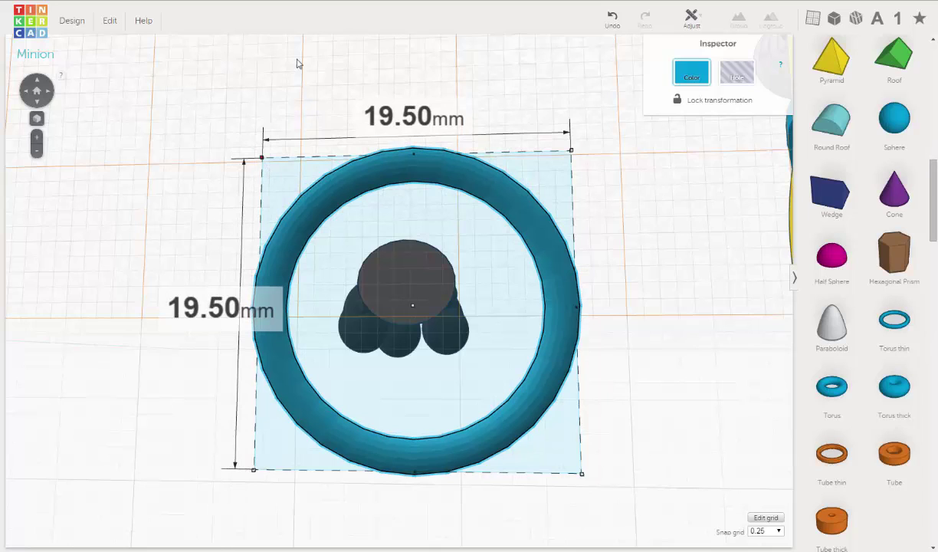
{"action": "left_click", "coordinate": [614, 21]}
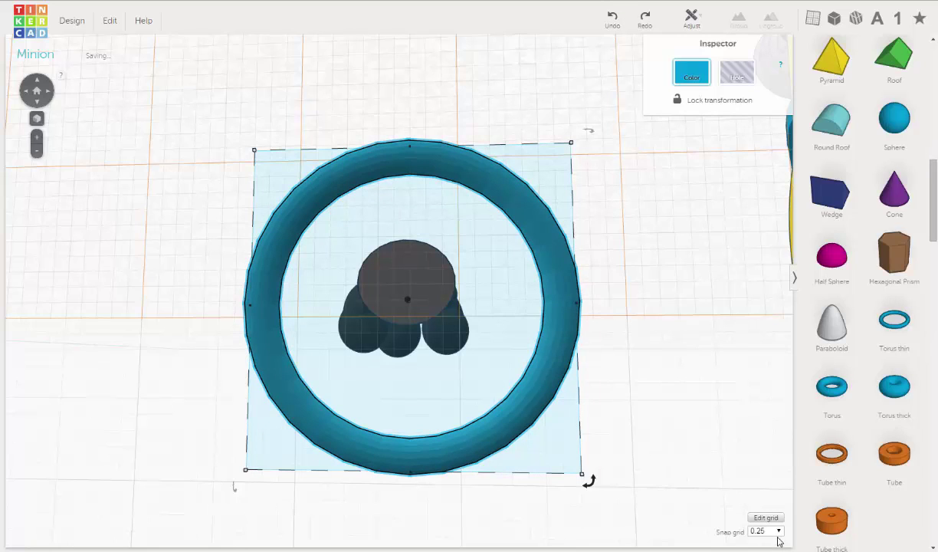
Step: Set the snap grid to 1.0, shrink the thin torus to the cuff's diameter and position it over the cuff end
{"action": "left_click", "coordinate": [780, 530]}
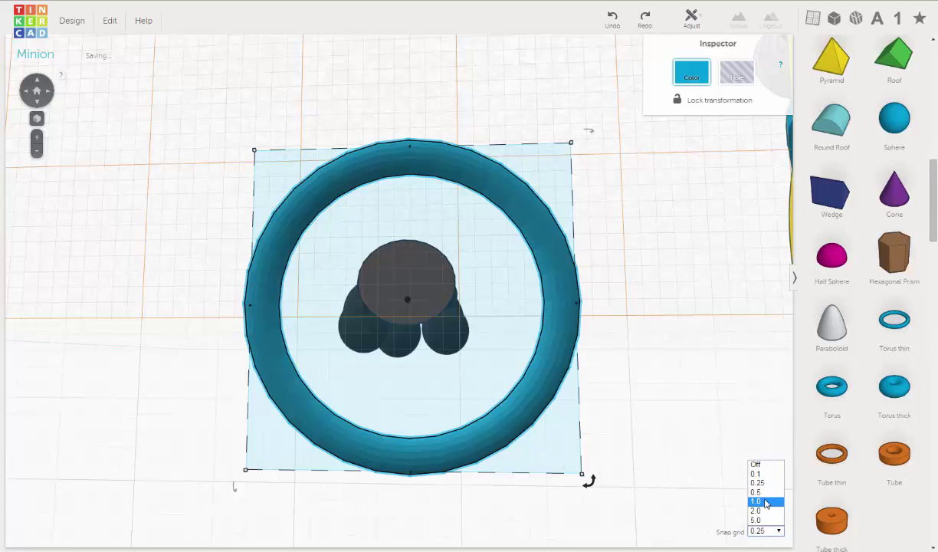
{"action": "left_click", "coordinate": [765, 501]}
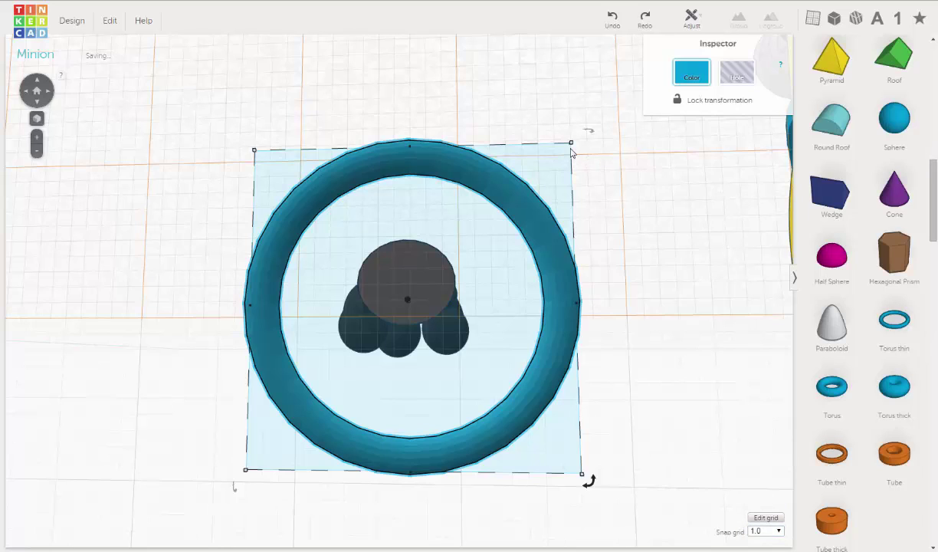
{"action": "mouse_move", "coordinate": [572, 147]}
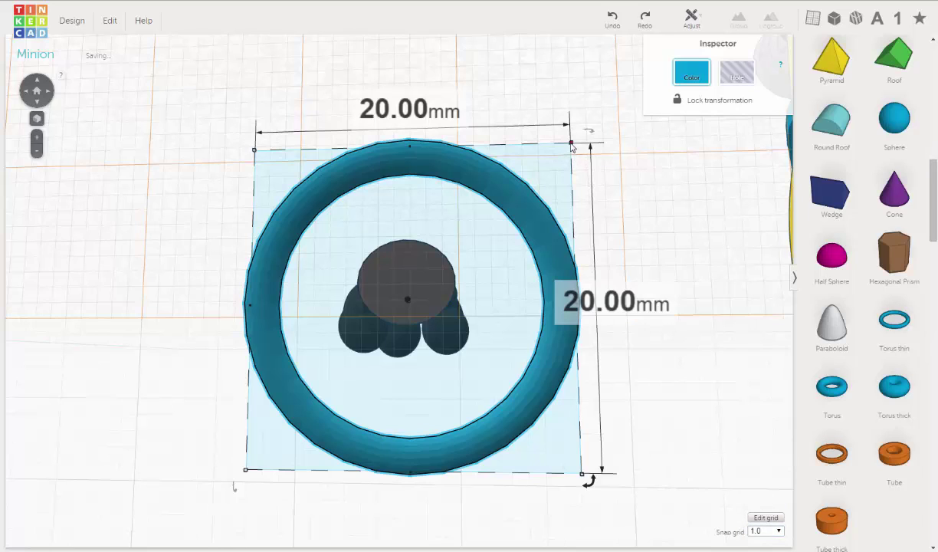
{"action": "left_click_drag", "start_coordinate": [572, 146], "coordinate": [410, 249]}
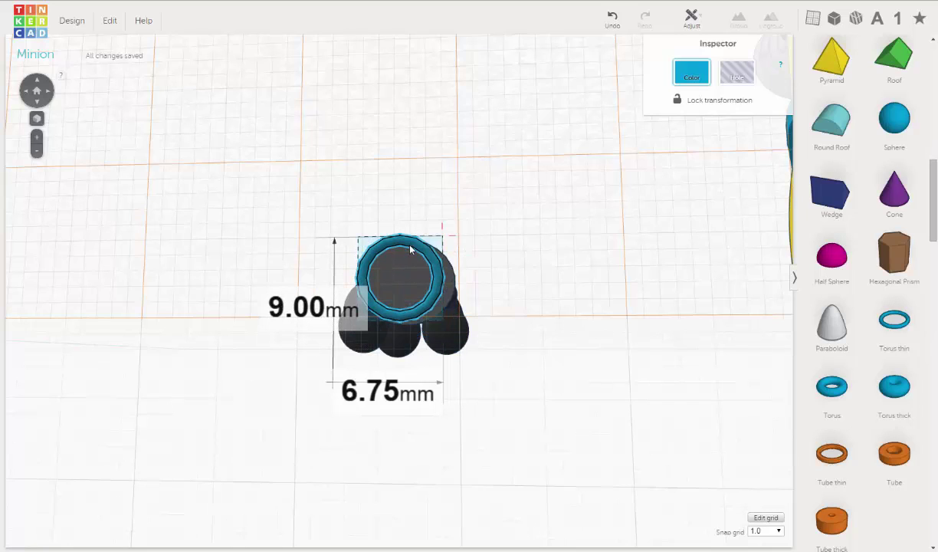
{"action": "left_click_drag", "start_coordinate": [400, 288], "coordinate": [400, 285]}
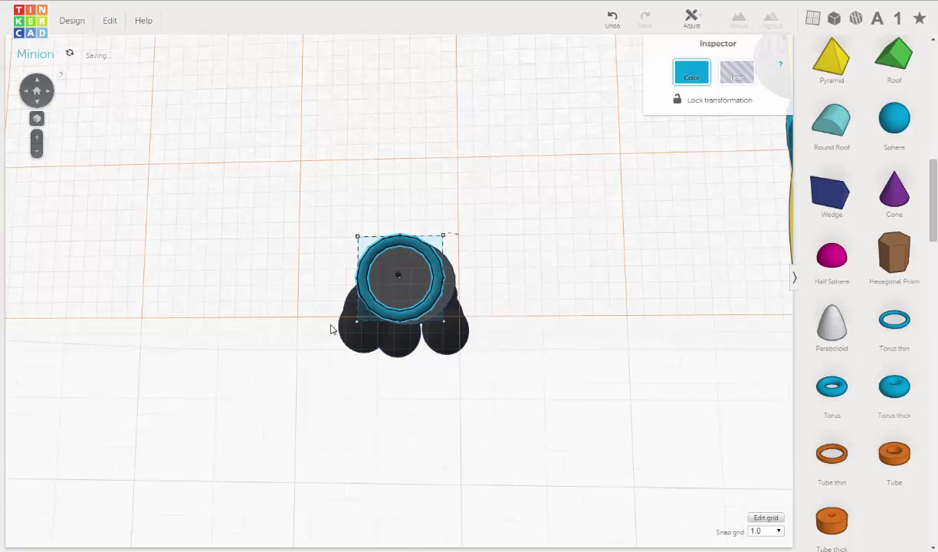
Step: Move the torus ring about 4.5 mm along the cuff to the wrist, where the cuff meets the hand
{"action": "right_click_drag", "start_coordinate": [322, 332], "coordinate": [513, 289]}
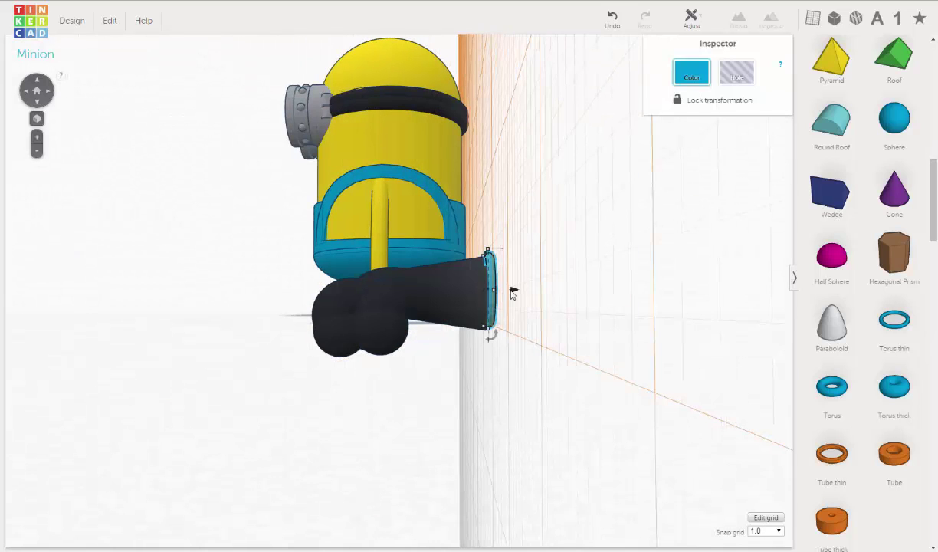
{"action": "left_click_drag", "start_coordinate": [512, 292], "coordinate": [450, 295]}
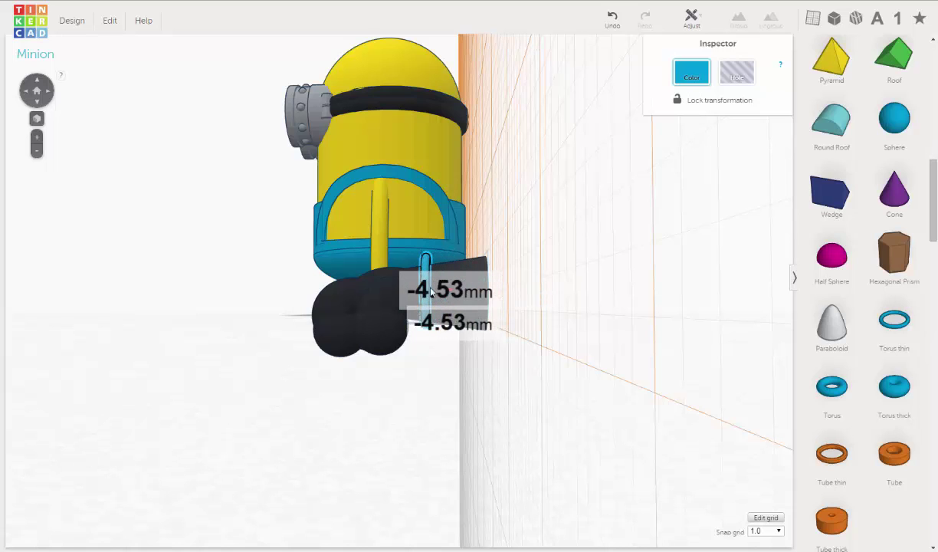
{"action": "right_click_drag", "start_coordinate": [373, 316], "coordinate": [426, 334]}
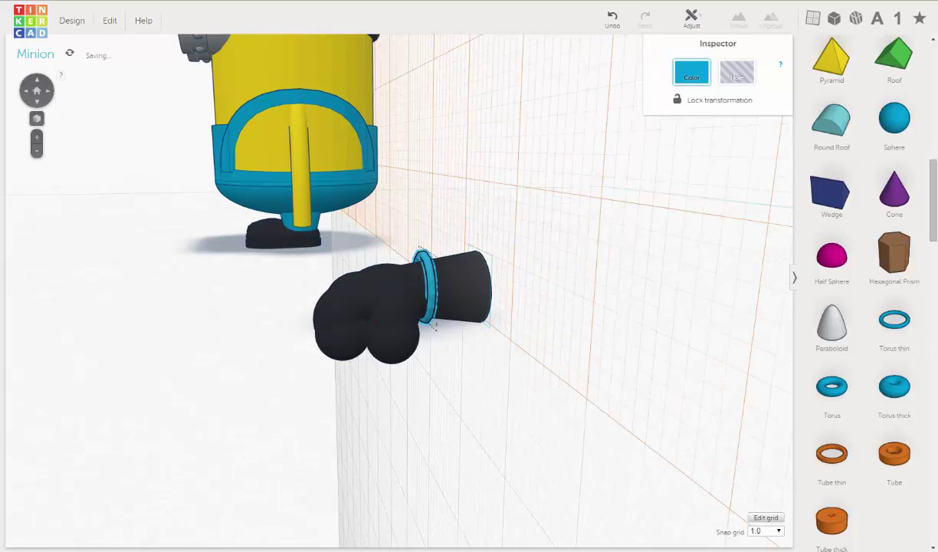
Step: Duplicate the wrist ring and move the copy along the cuff to its open end
{"action": "left_click", "coordinate": [108, 23]}
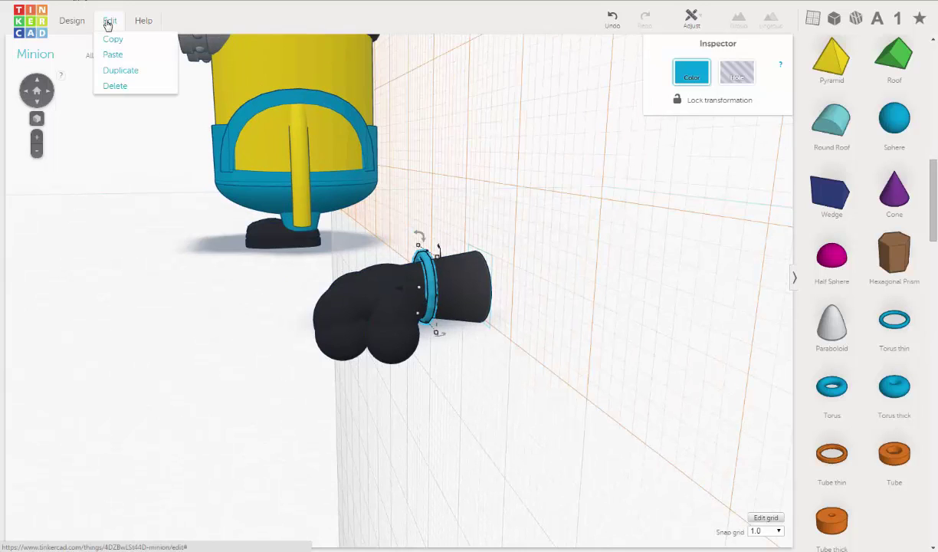
{"action": "left_click", "coordinate": [111, 70]}
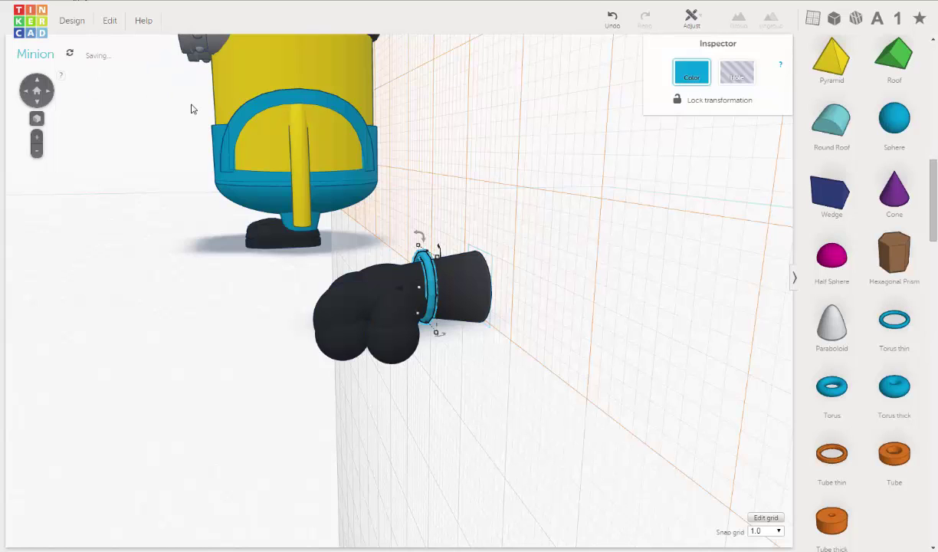
{"action": "right_click_drag", "start_coordinate": [433, 326], "coordinate": [423, 286]}
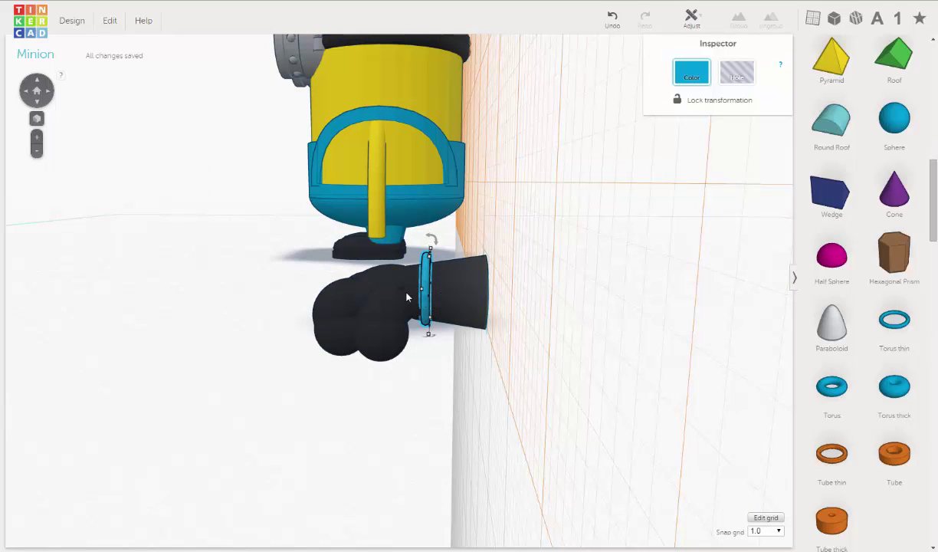
{"action": "left_click_drag", "start_coordinate": [405, 293], "coordinate": [463, 317]}
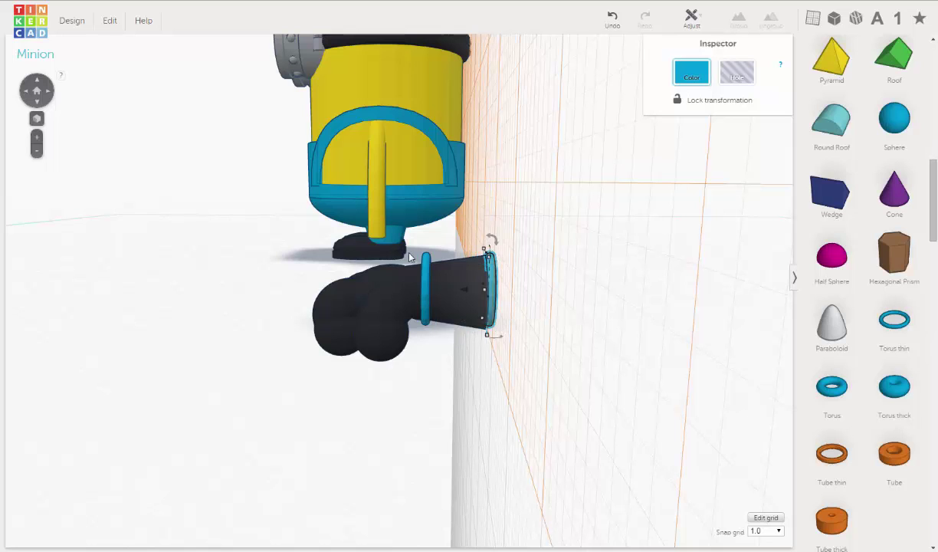
{"action": "right_click_drag", "start_coordinate": [480, 349], "coordinate": [430, 270]}
{"action": "scroll", "coordinate": [418, 260], "scroll_direction": "up", "scroll_amount": 3}
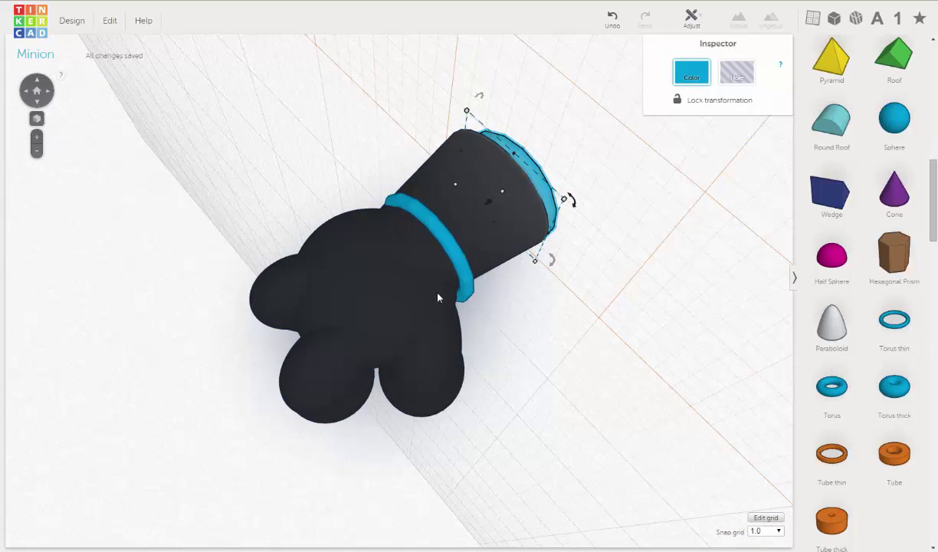
Step: Compare the glove with the Minion reference image and try lowering the ring at the wrist
{"action": "left_click_drag", "start_coordinate": [438, 248], "coordinate": [458, 255]}
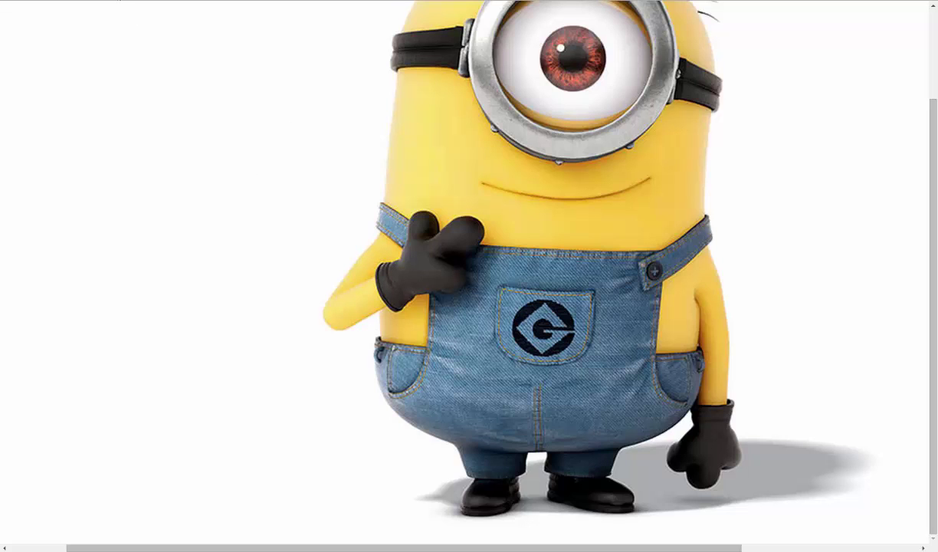
{"action": "key", "text": "ctrl+Tab"}
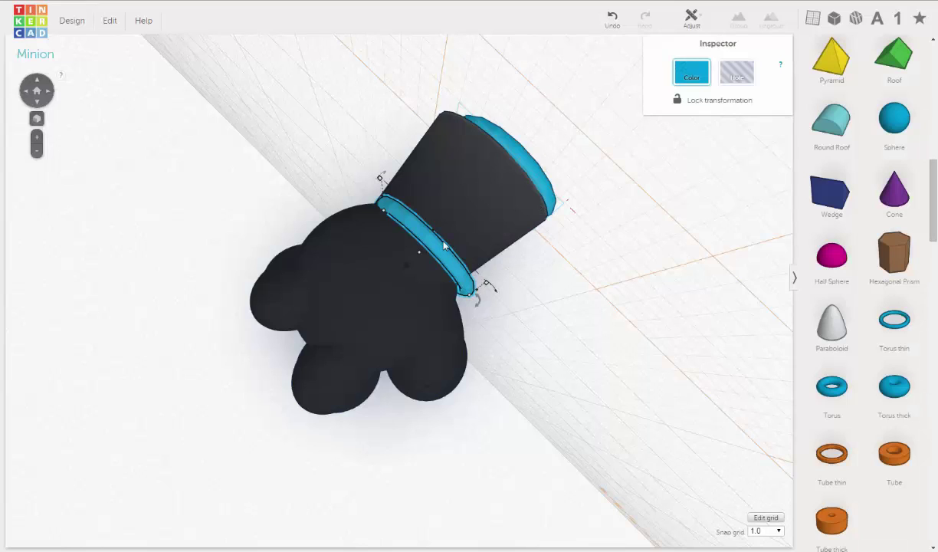
{"action": "key", "text": "ctrl+Down"}
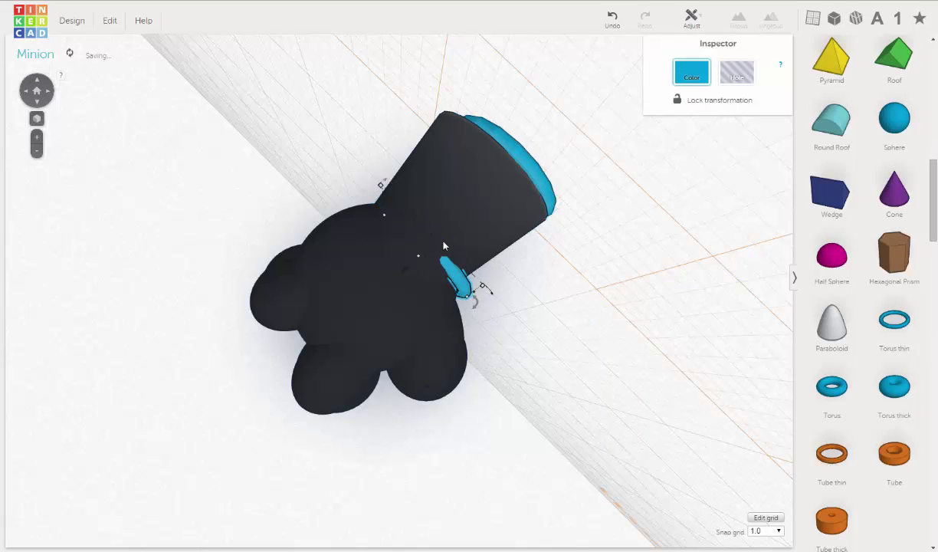
{"action": "left_click", "coordinate": [612, 20]}
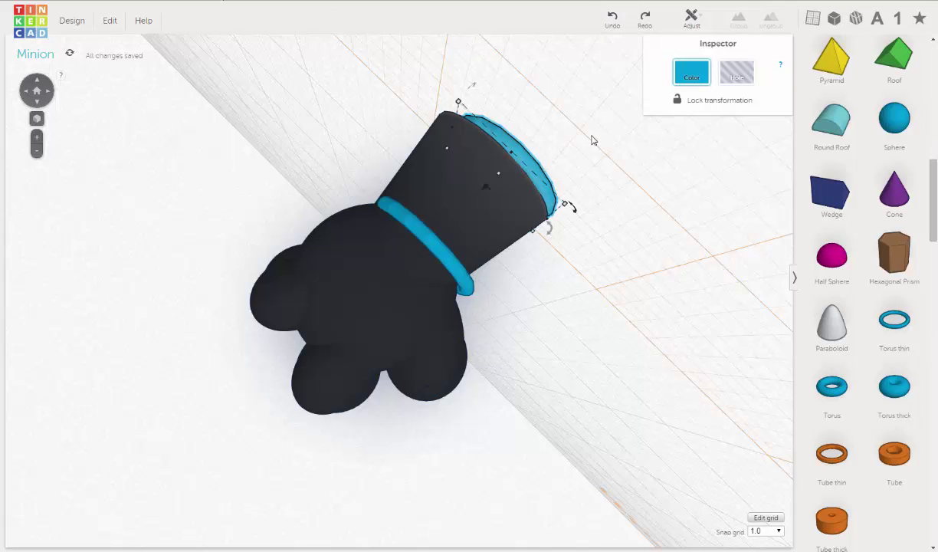
Step: Return the workplane from the cuff's end face to the base grid
{"action": "scroll", "coordinate": [592, 141], "scroll_direction": "down", "scroll_amount": 2}
{"action": "scroll", "coordinate": [591, 141], "scroll_direction": "down", "scroll_amount": 3}
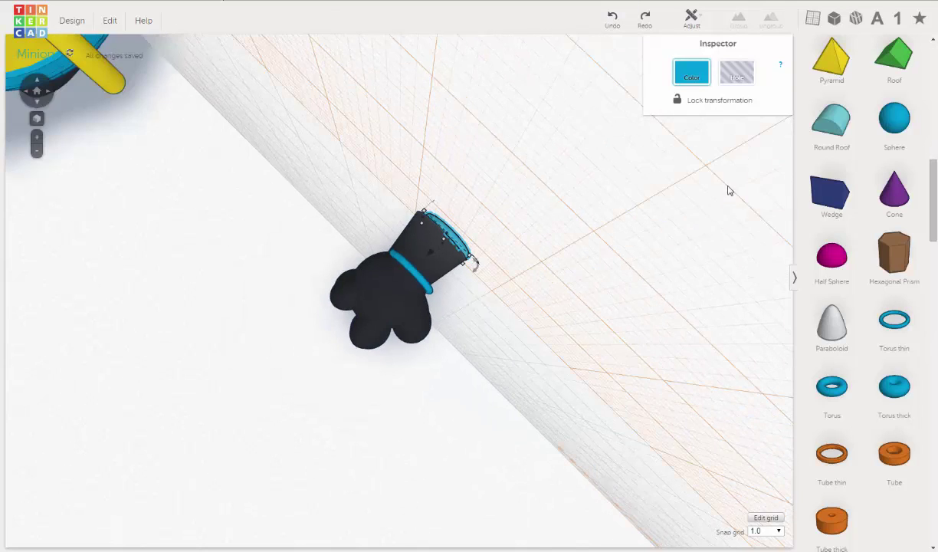
{"action": "left_click", "coordinate": [813, 18]}
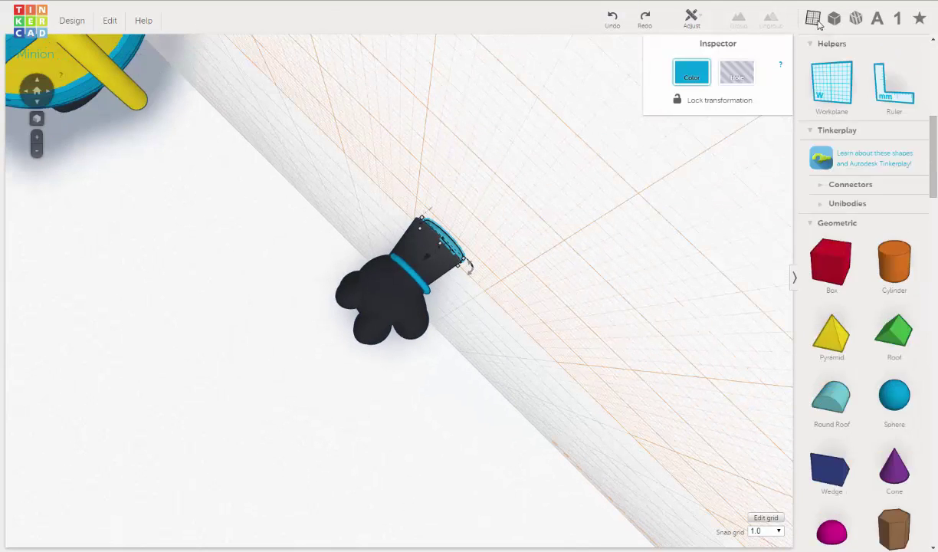
{"action": "left_click", "coordinate": [837, 85]}
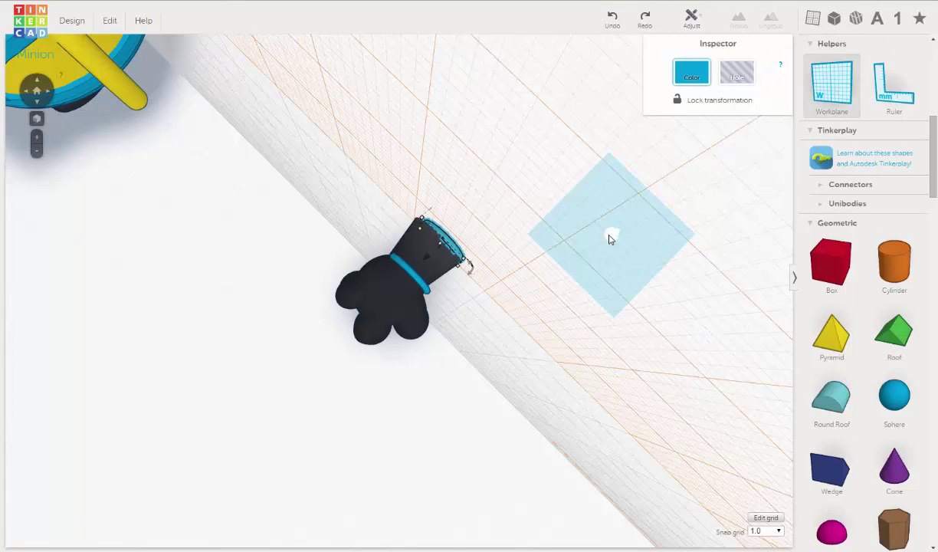
{"action": "left_click", "coordinate": [605, 239]}
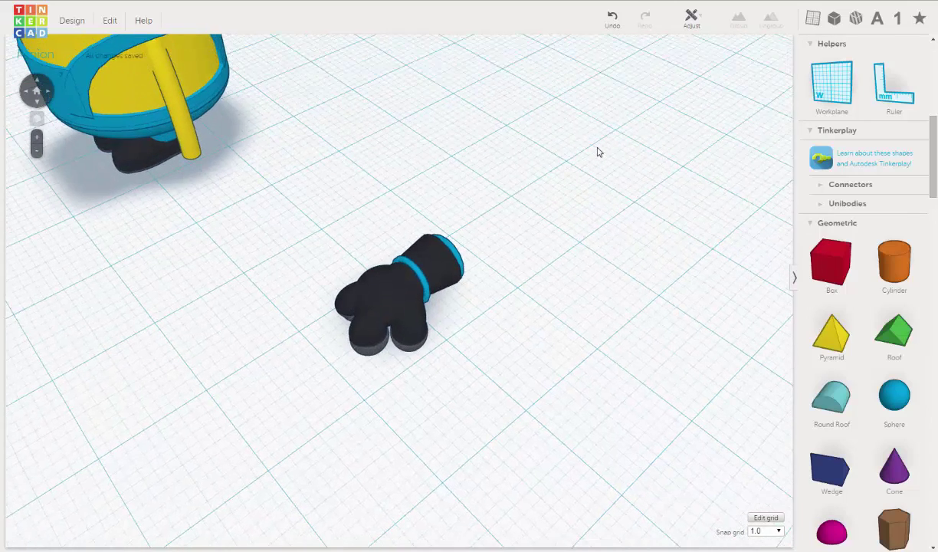
Step: Move the wrist ring about 4 mm along the cuff so it lies just short of the ring at the open end
{"action": "left_click", "coordinate": [420, 276]}
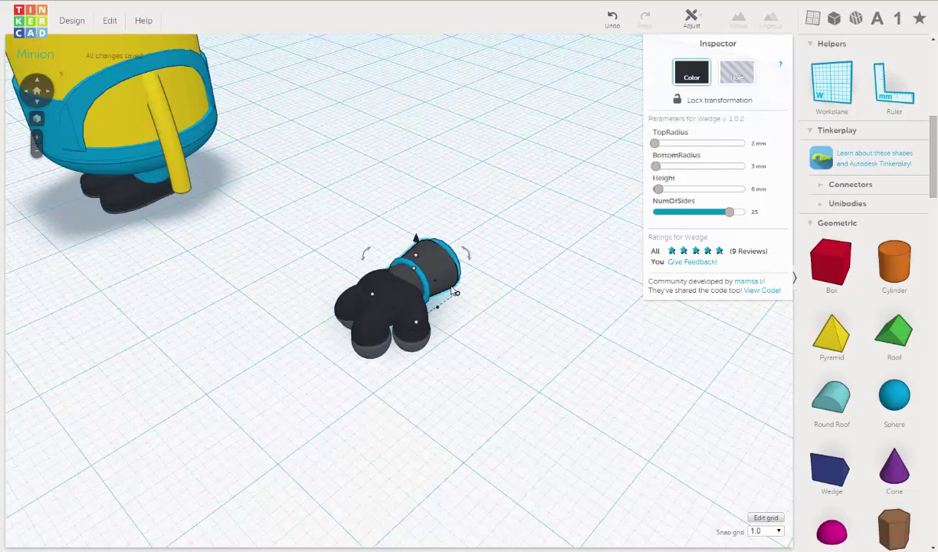
{"action": "scroll", "coordinate": [456, 292], "scroll_direction": "up", "scroll_amount": 3}
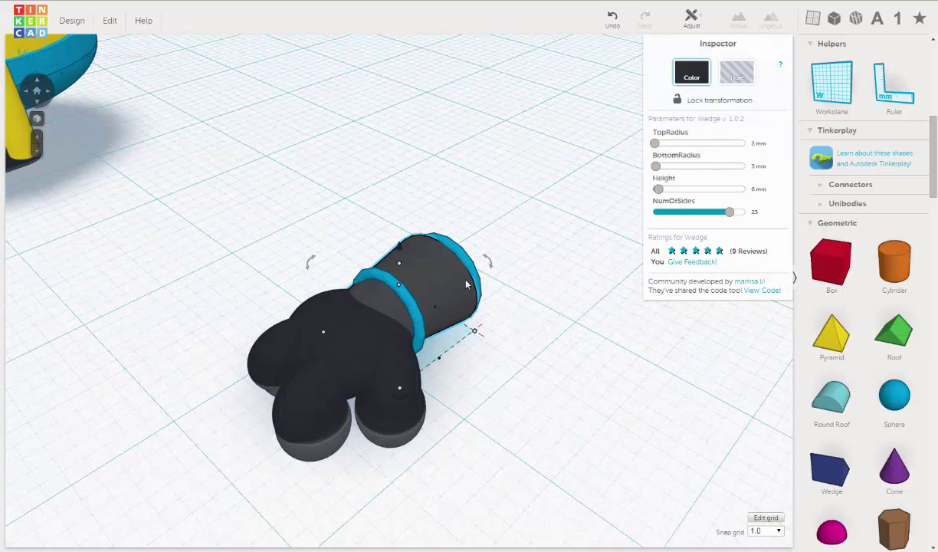
{"action": "left_click", "coordinate": [393, 283]}
{"action": "left_click", "coordinate": [398, 295]}
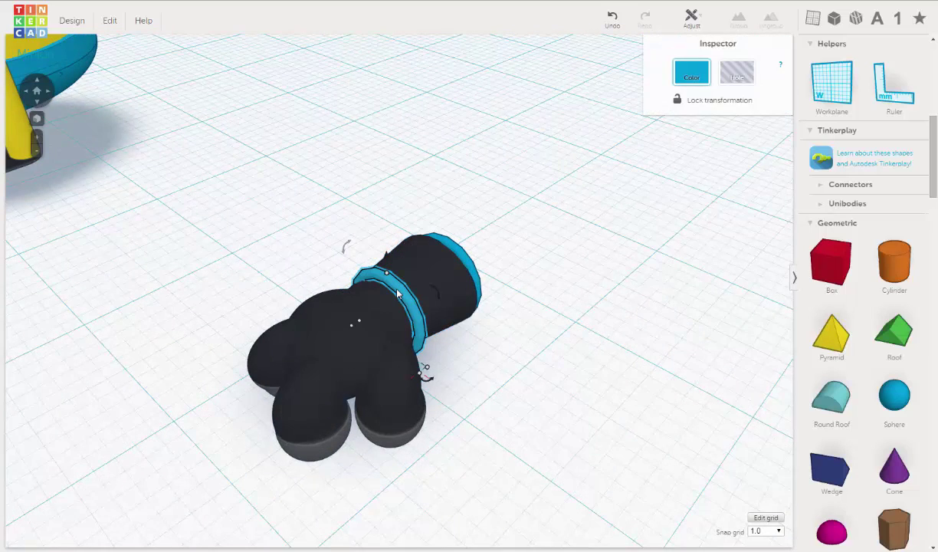
{"action": "key", "text": "f"}
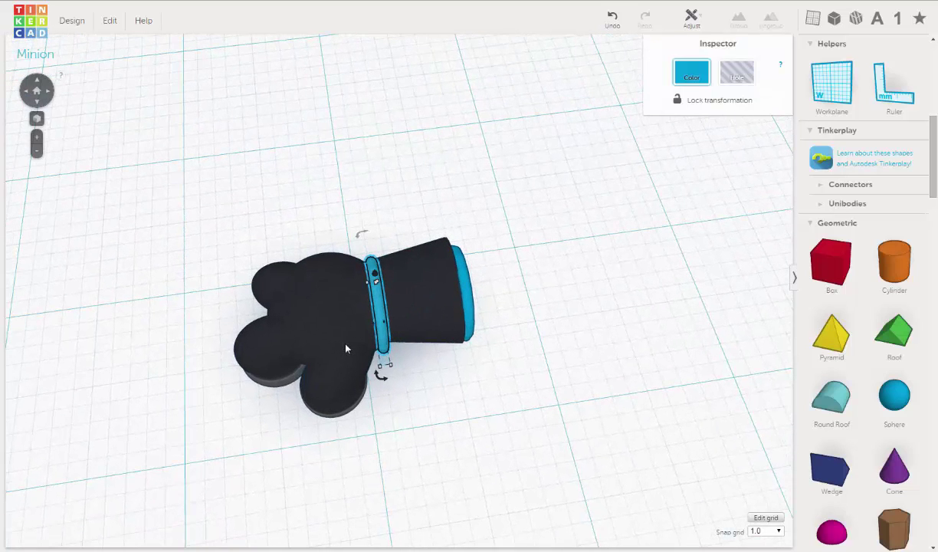
{"action": "key", "text": "Right"}
{"action": "key", "text": "Right"}
{"action": "key", "text": "Right"}
{"action": "key", "text": "Right"}
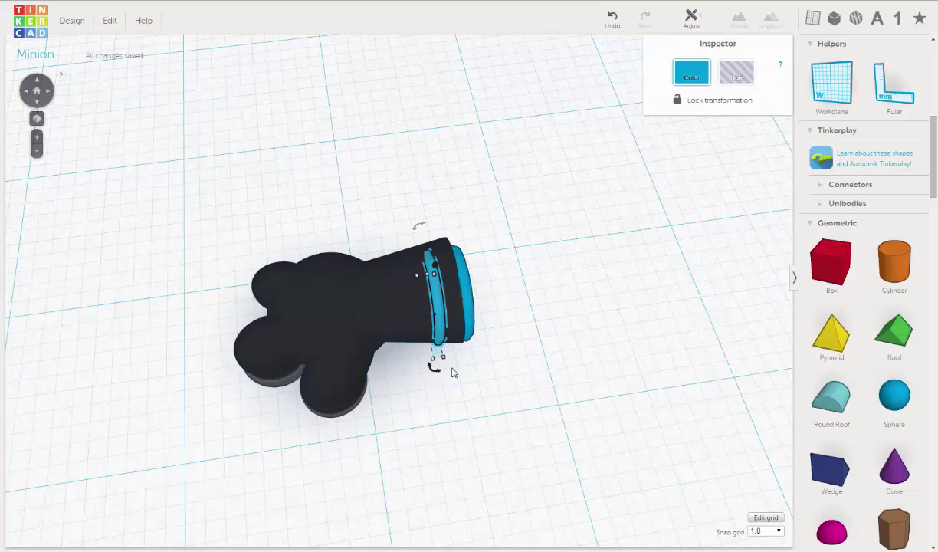
Step: Set the snap grid to 0.25 and reduce the height of the moved ring to 5.00 mm
{"action": "right_click_drag", "start_coordinate": [434, 366], "coordinate": [475, 309]}
{"action": "scroll", "coordinate": [475, 309], "scroll_direction": "up", "scroll_amount": 3}
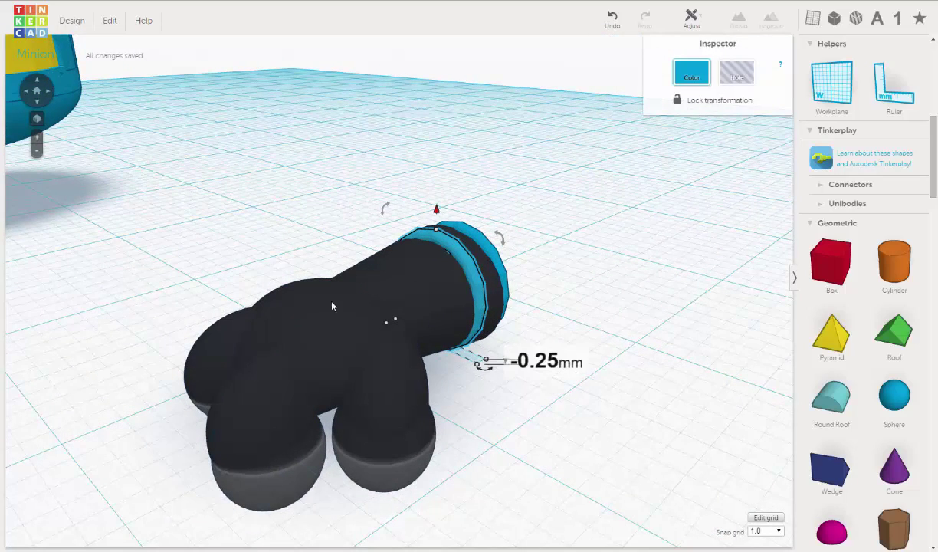
{"action": "right_click_drag", "start_coordinate": [480, 387], "coordinate": [410, 223]}
{"action": "left_click_drag", "start_coordinate": [409, 224], "coordinate": [410, 232]}
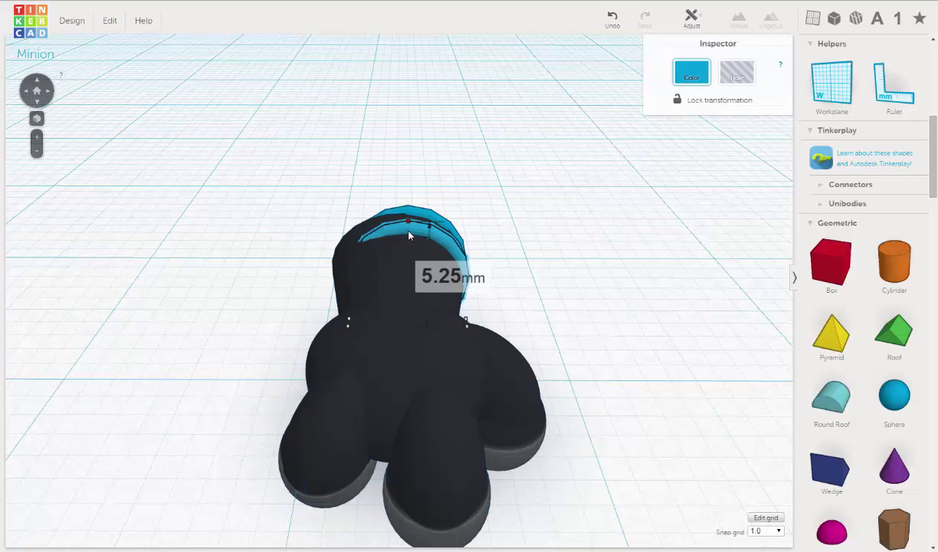
{"action": "left_click_drag", "start_coordinate": [409, 241], "coordinate": [411, 220]}
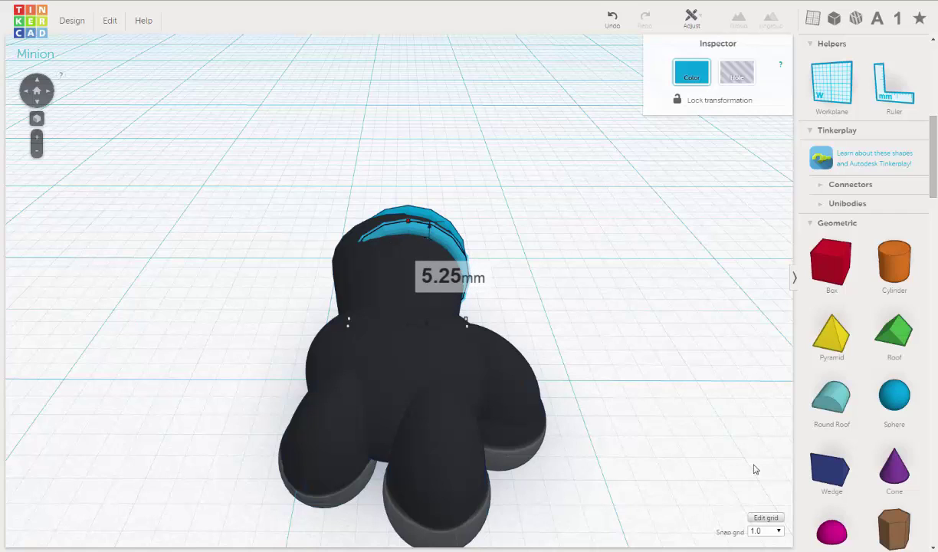
{"action": "left_click", "coordinate": [779, 531]}
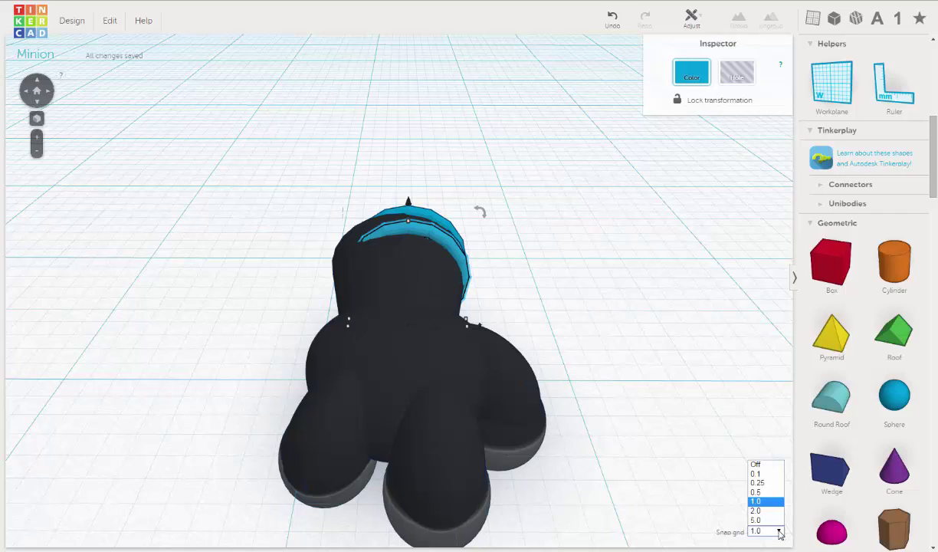
{"action": "left_click", "coordinate": [763, 484]}
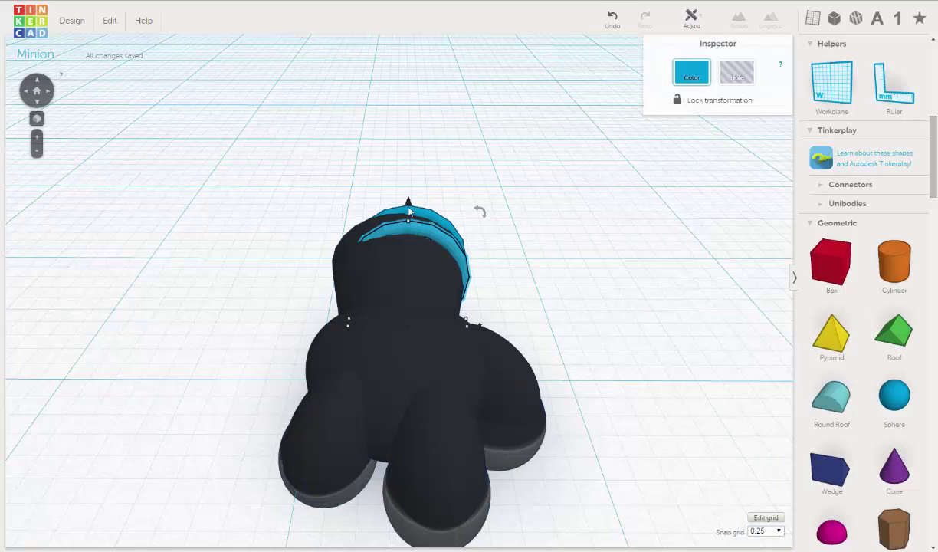
{"action": "left_click_drag", "start_coordinate": [407, 203], "coordinate": [408, 206]}
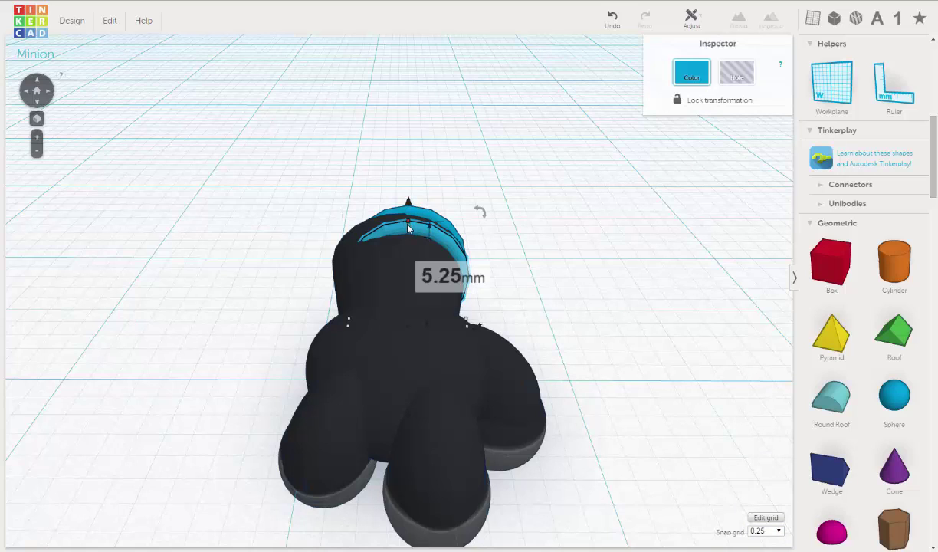
{"action": "left_click_drag", "start_coordinate": [407, 232], "coordinate": [407, 233]}
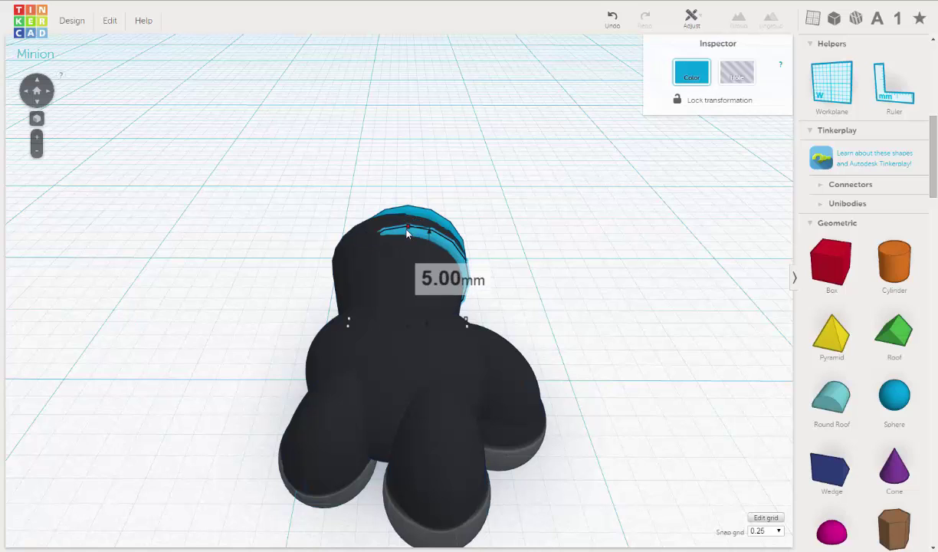
{"action": "right_click_drag", "start_coordinate": [346, 288], "coordinate": [418, 320]}
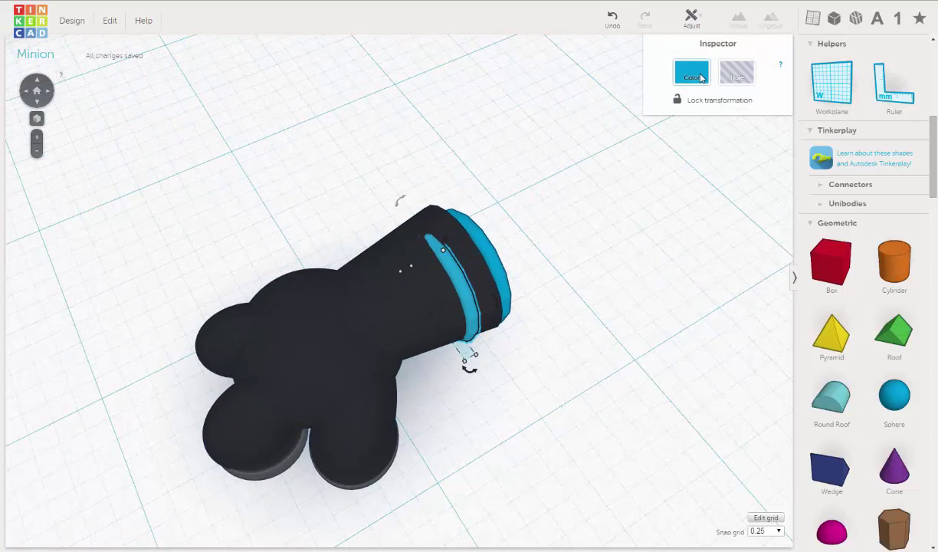
Step: Color the moved ring black to match the glove
{"action": "left_click", "coordinate": [701, 77]}
{"action": "left_click", "coordinate": [785, 178]}
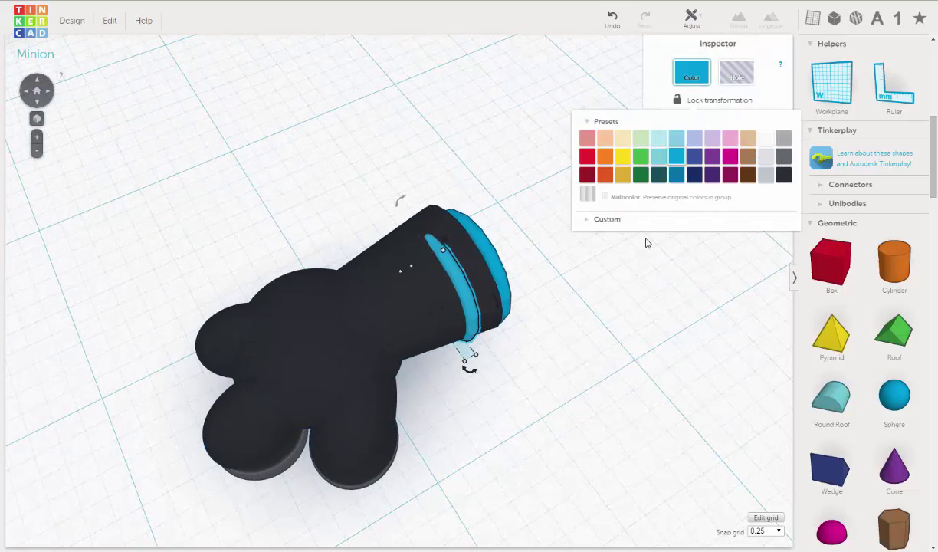
{"action": "right_click_drag", "start_coordinate": [432, 287], "coordinate": [484, 234]}
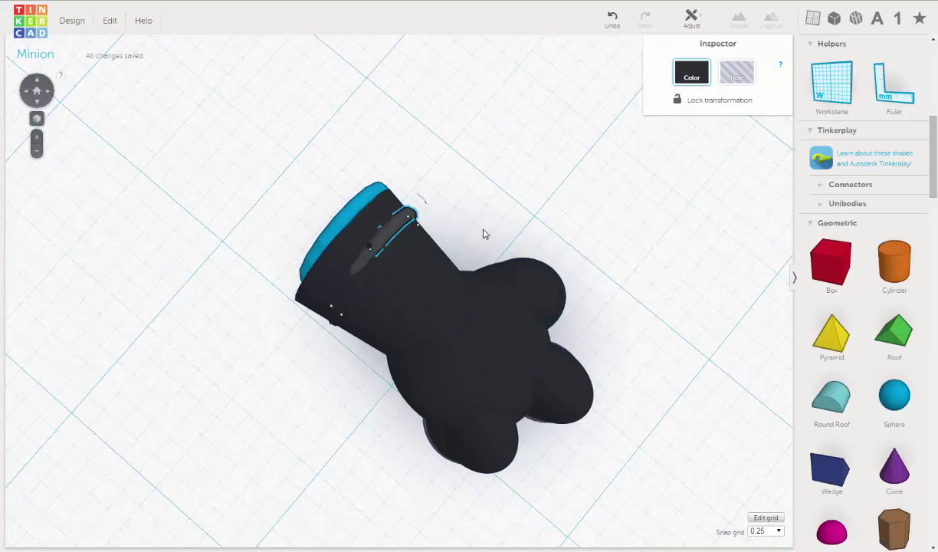
{"action": "left_click", "coordinate": [430, 230]}
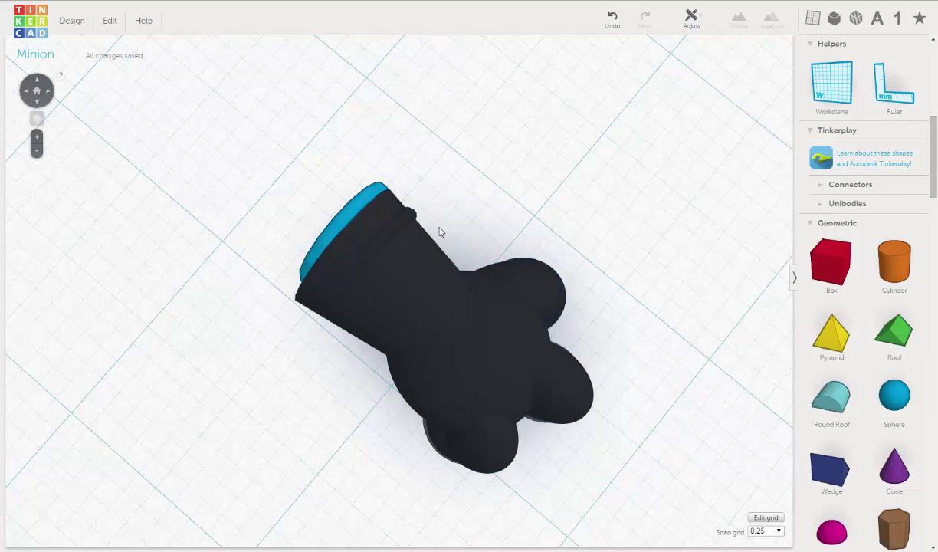
{"action": "right_click_drag", "start_coordinate": [471, 210], "coordinate": [365, 249]}
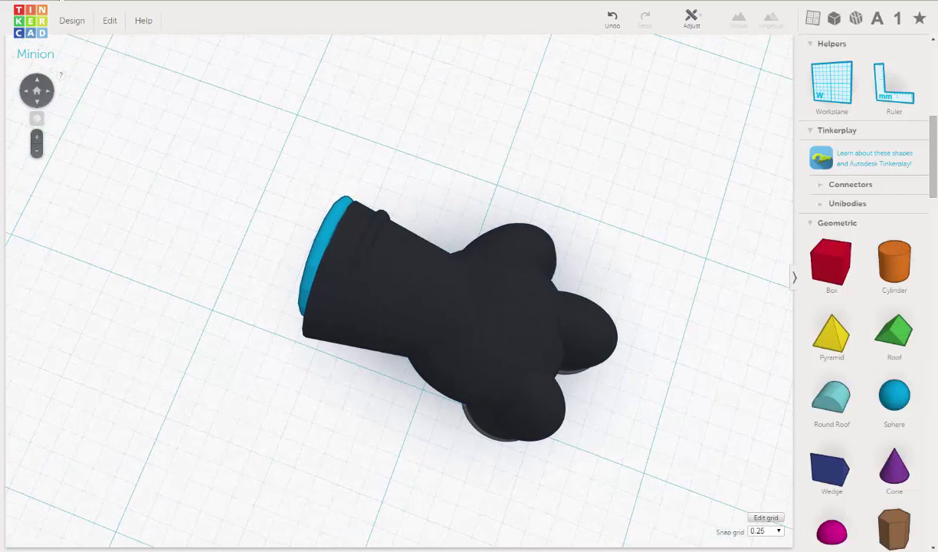
Step: Check the cuff against the Minion reference image and shift the black ring slightly along the cuff towards the hand
{"action": "key", "text": "ctrl+Tab"}
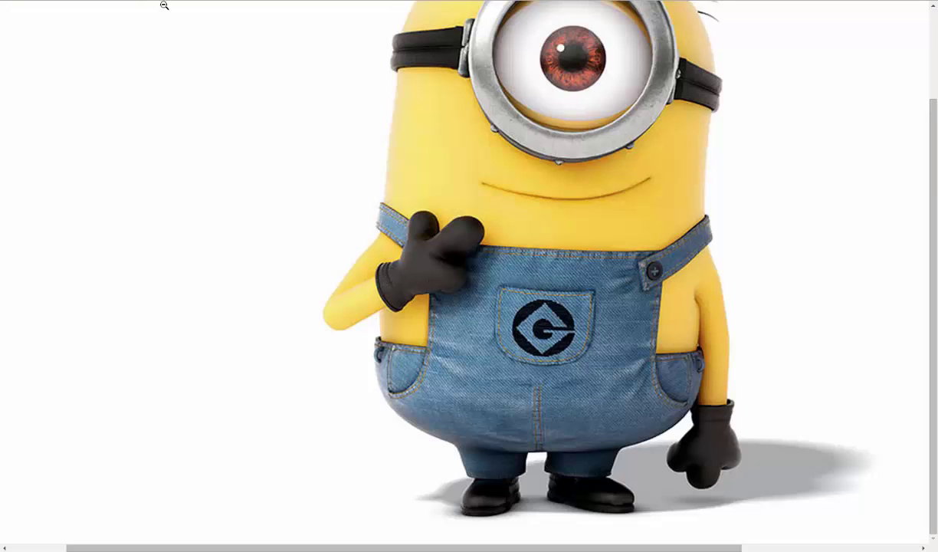
{"action": "key", "text": "ctrl+Tab"}
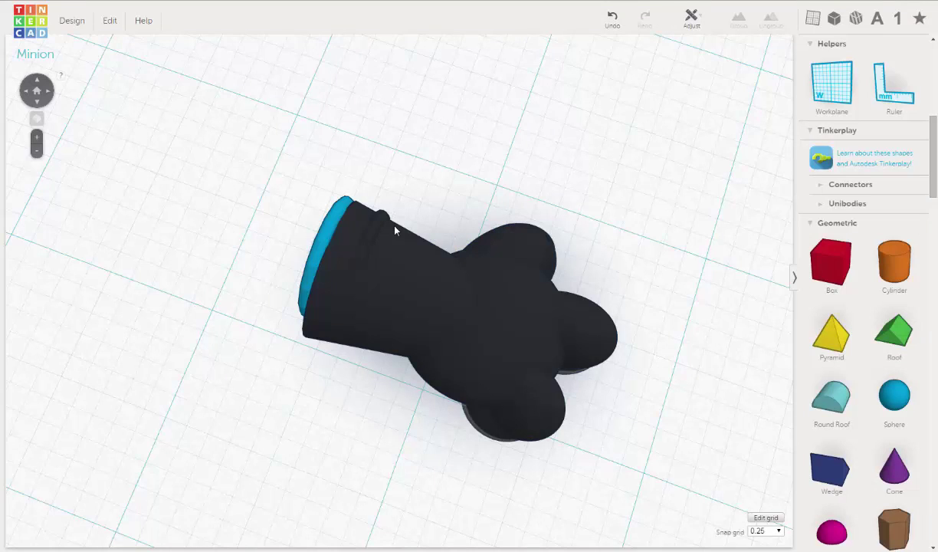
{"action": "right_click_drag", "start_coordinate": [373, 235], "coordinate": [370, 211]}
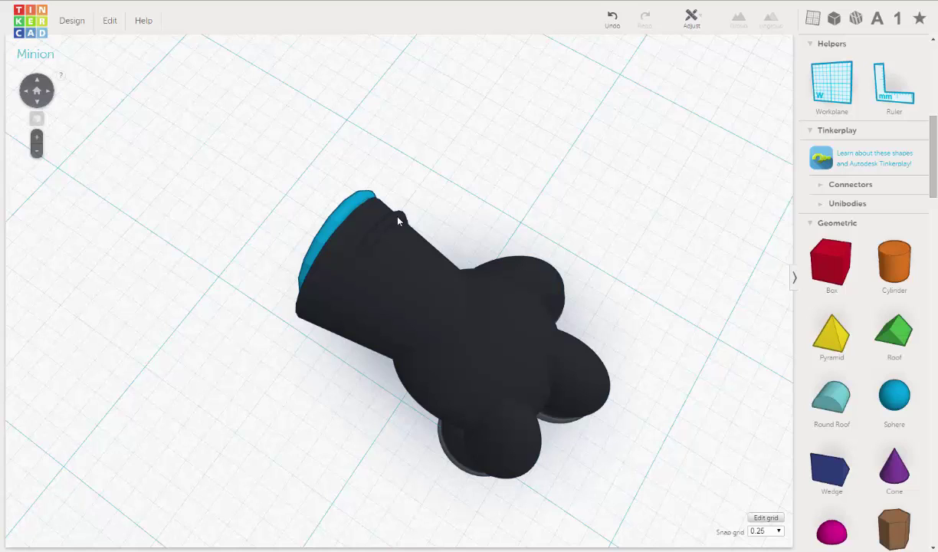
{"action": "left_click", "coordinate": [398, 221]}
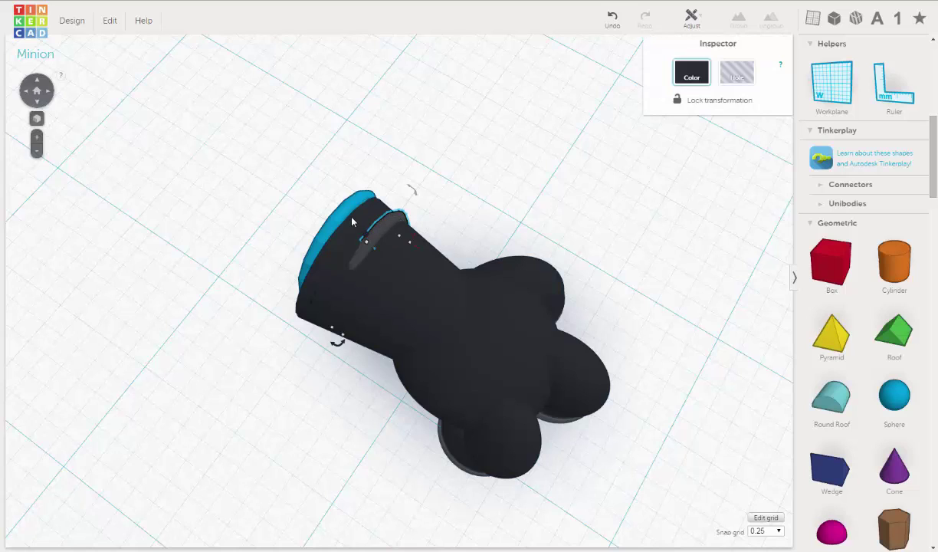
{"action": "left_click_drag", "start_coordinate": [377, 215], "coordinate": [382, 217]}
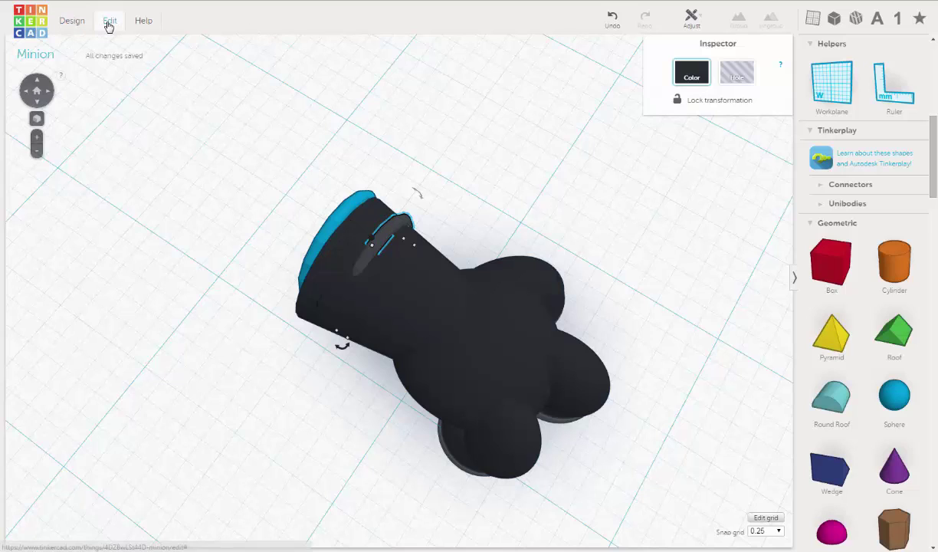
Step: Duplicate the black ring and move the copy about 0.5 mm along the cuff towards its open end
{"action": "left_click", "coordinate": [108, 23]}
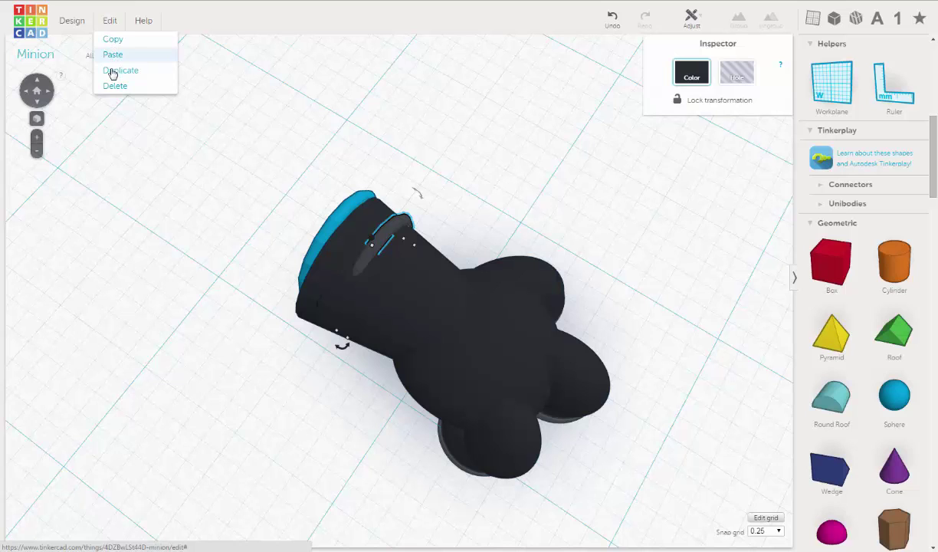
{"action": "left_click", "coordinate": [115, 70]}
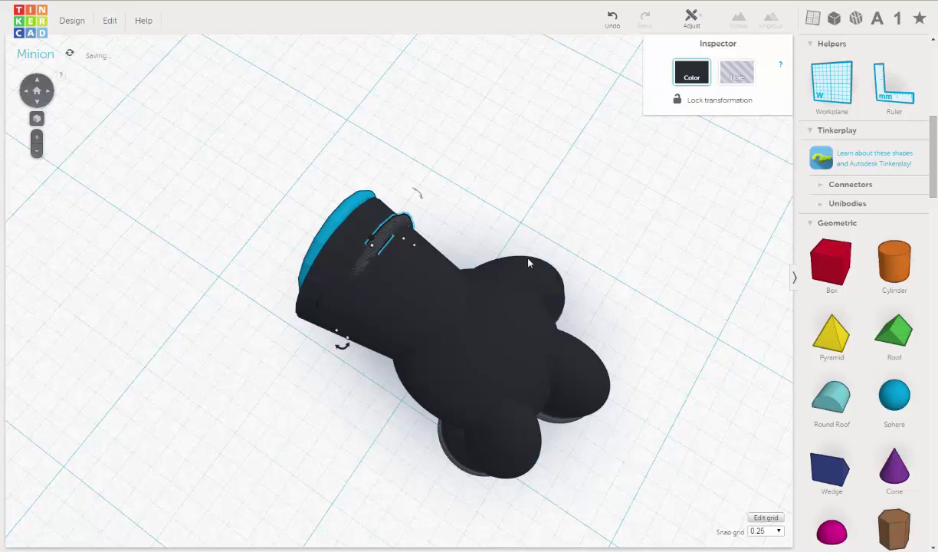
{"action": "right_click_drag", "start_coordinate": [529, 260], "coordinate": [530, 255]}
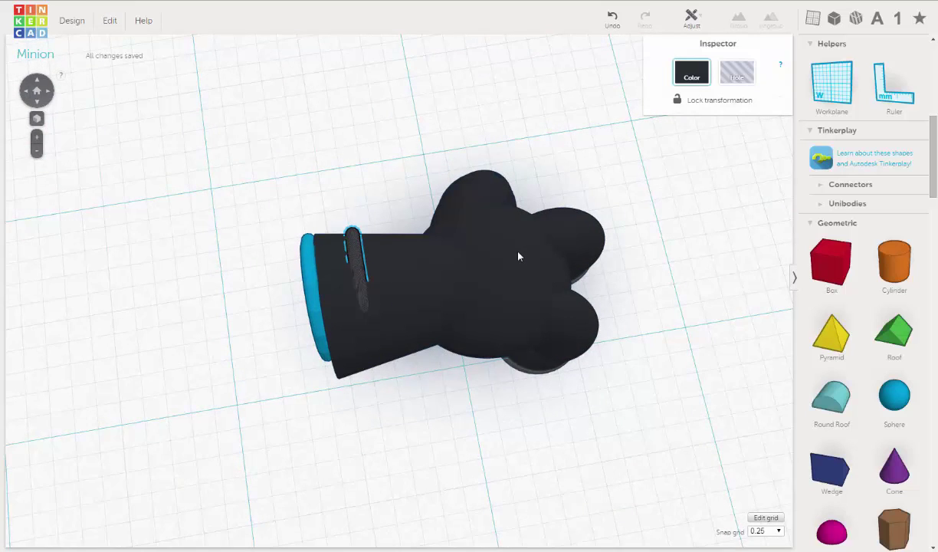
{"action": "key", "text": "Left"}
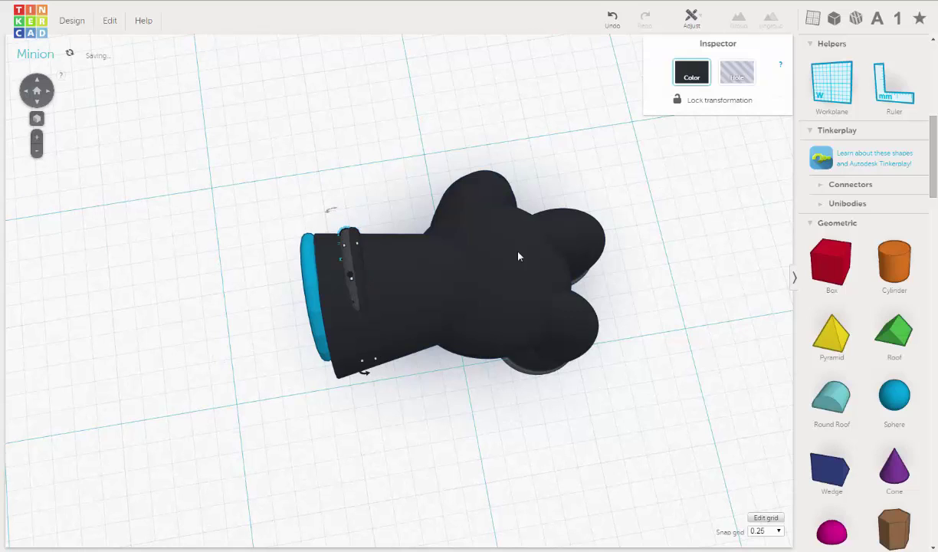
{"action": "key", "text": "Left"}
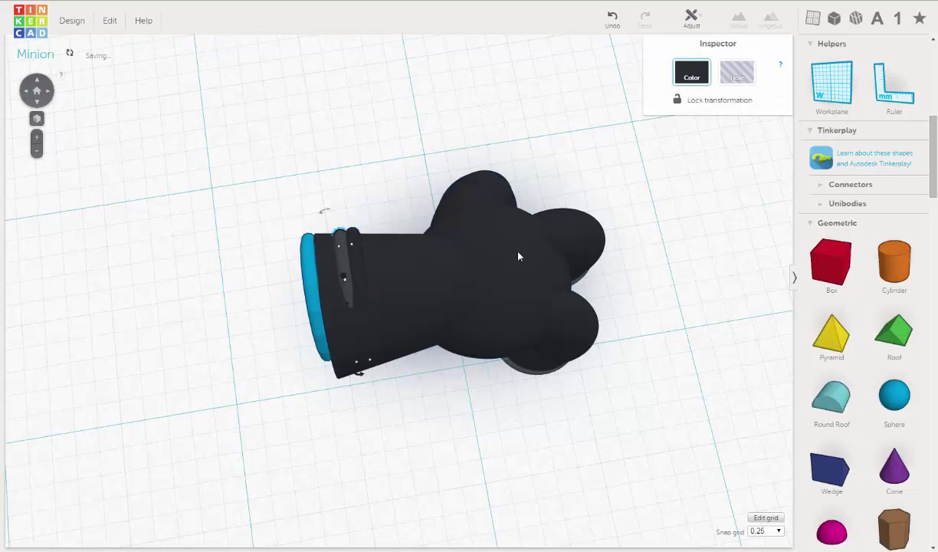
Step: Nudge the copied black ring 0.25 mm further towards the cuff's open end and test its sideways alignment on the cuff
{"action": "key", "text": "Left"}
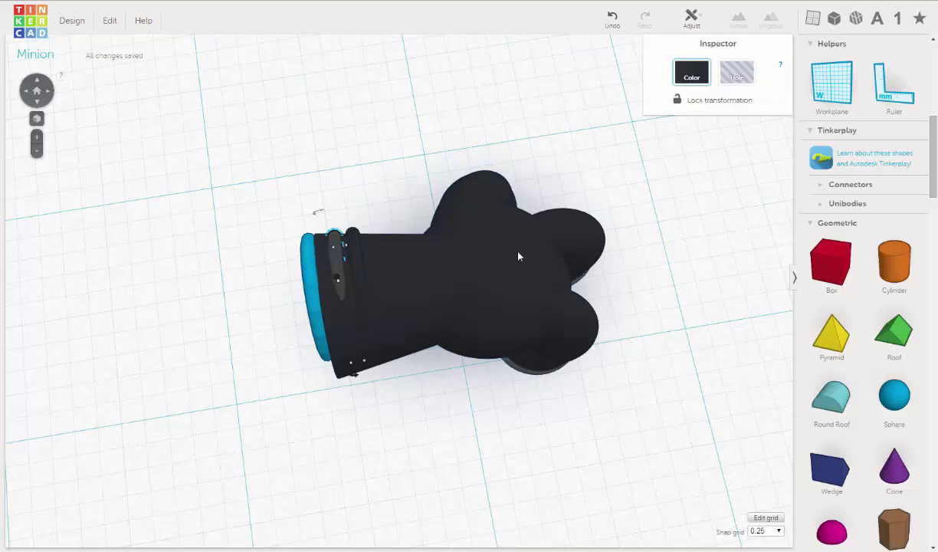
{"action": "key", "text": "Up"}
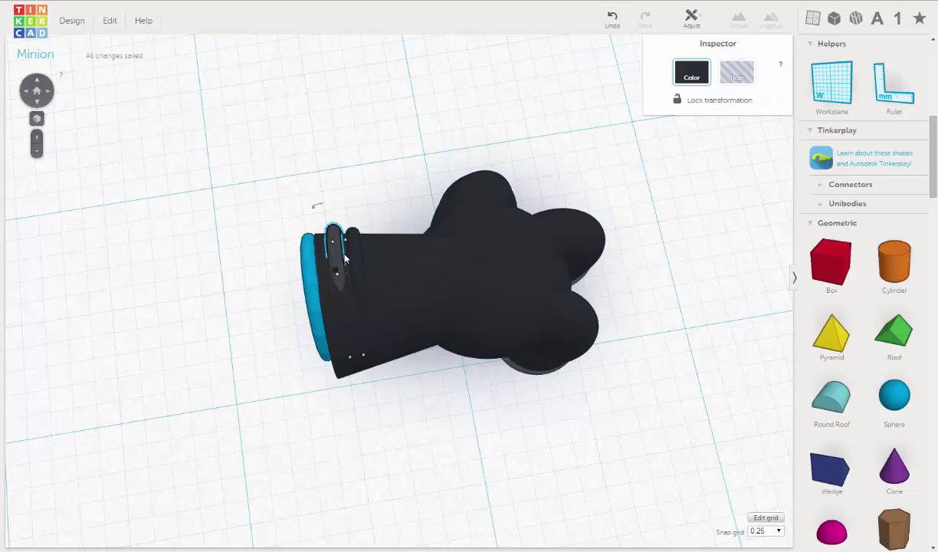
{"action": "key", "text": "Down"}
{"action": "key", "text": "Down"}
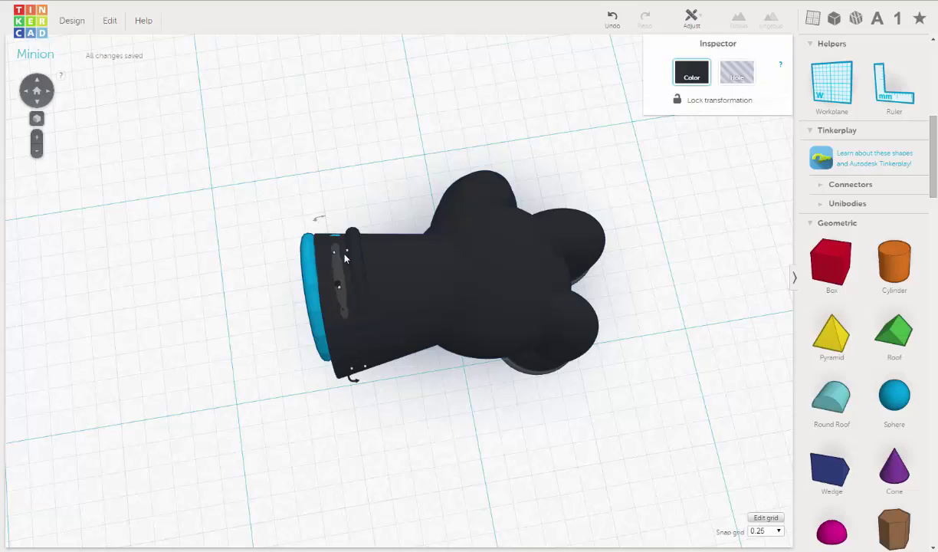
{"action": "key", "text": "Up"}
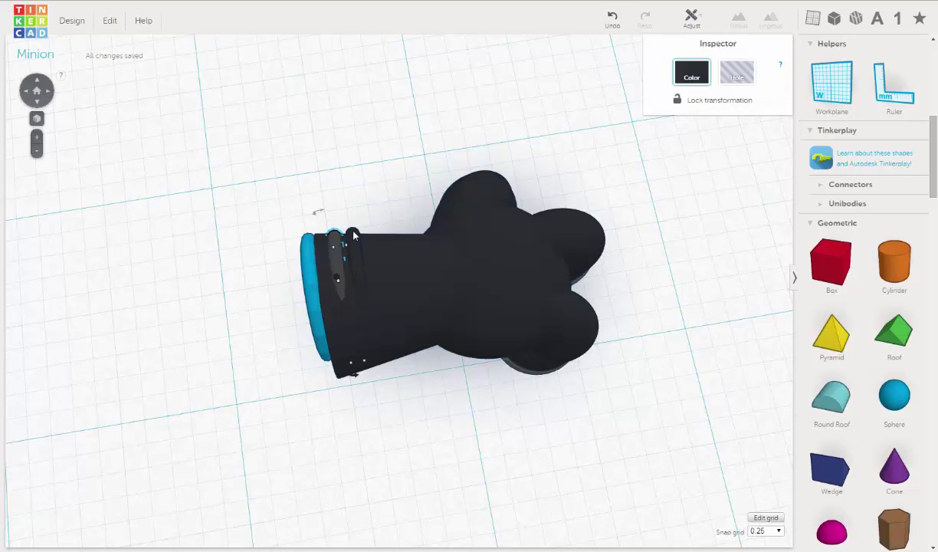
Step: Set the snap grid to 0.1 and nudge the black ring nearer the hand 0.1 mm sideways across the cuff
{"action": "left_click_drag", "start_coordinate": [355, 236], "coordinate": [369, 234]}
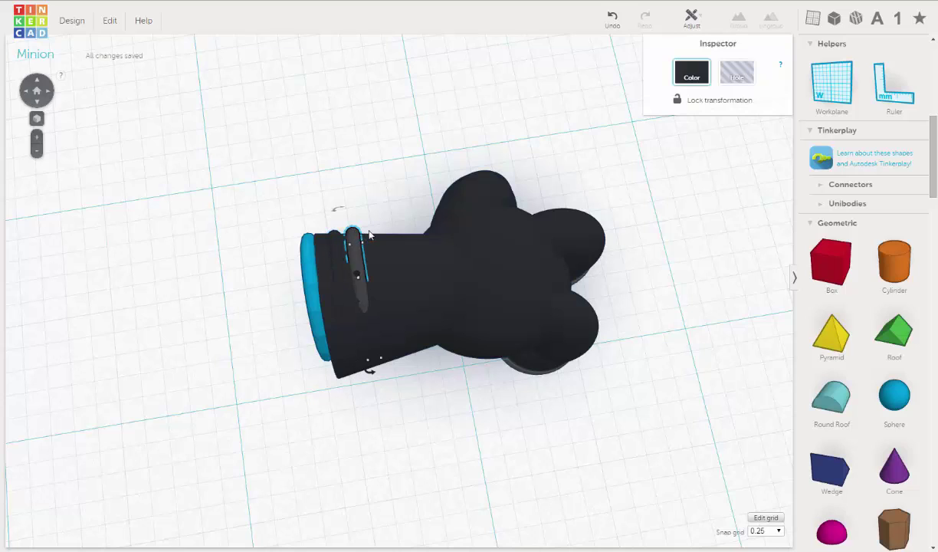
{"action": "key", "text": "Down"}
{"action": "left_click", "coordinate": [779, 531]}
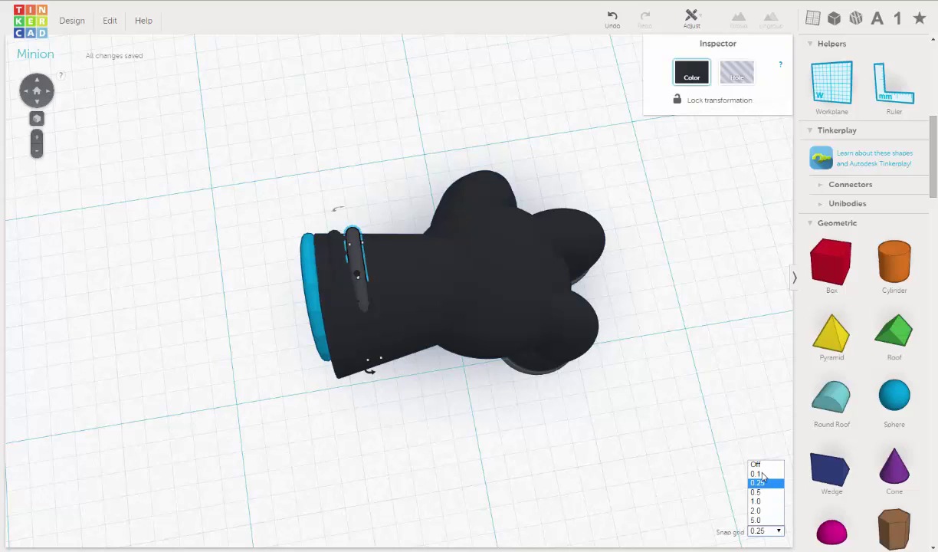
{"action": "left_click", "coordinate": [761, 475]}
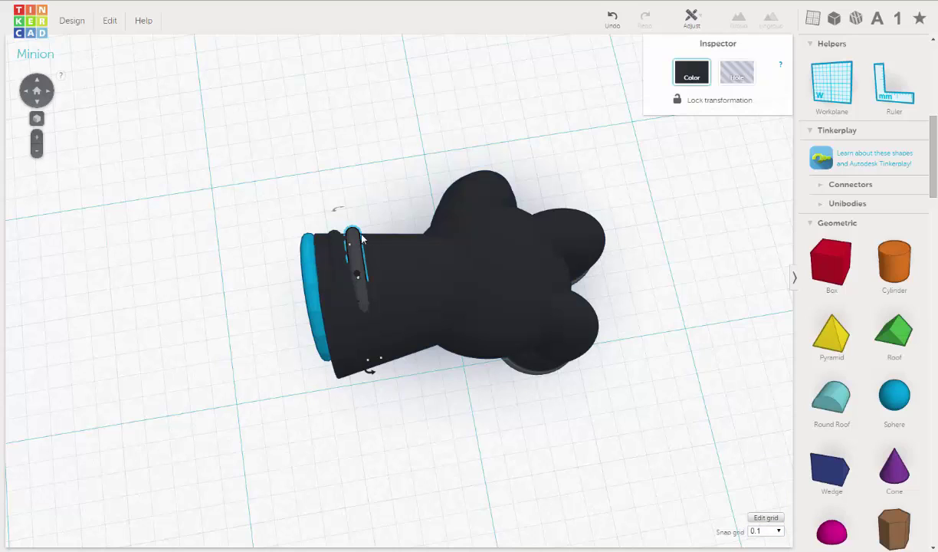
{"action": "key", "text": "Down"}
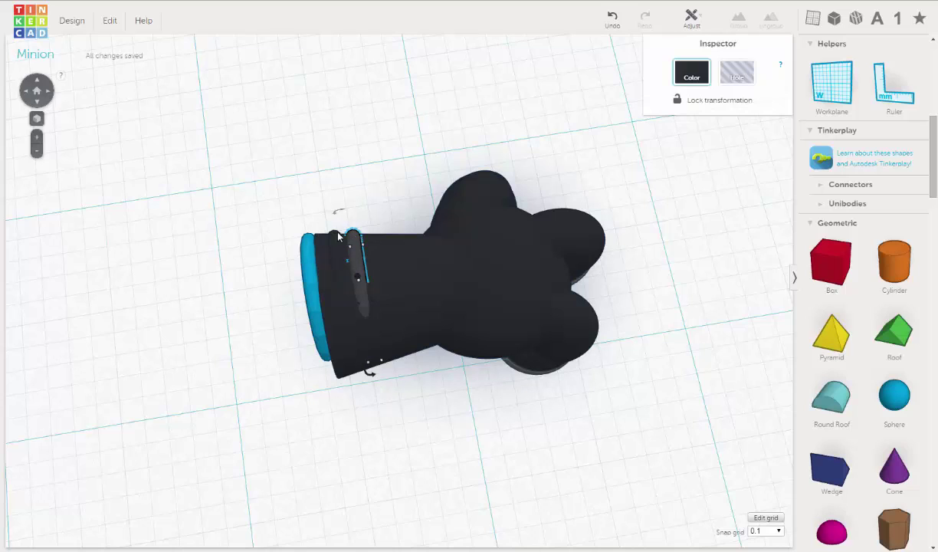
Step: Nudge the black ring nearer the open end 0.1 mm sideways and thicken it to 0.70 mm along the cuff
{"action": "key", "text": "shift+Left"}
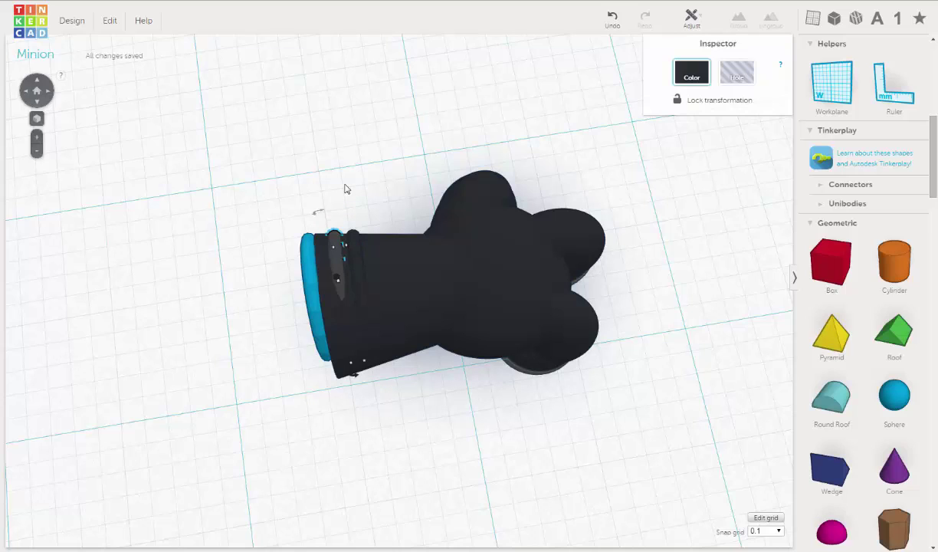
{"action": "key", "text": "Up"}
{"action": "middle_click_drag", "start_coordinate": [402, 279], "coordinate": [404, 278]}
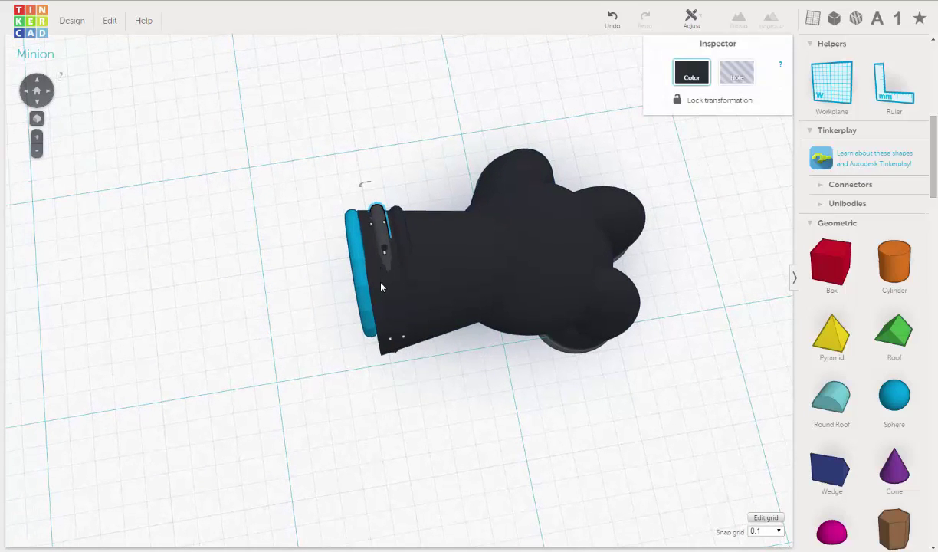
{"action": "mouse_move", "coordinate": [381, 286]}
{"action": "key", "text": "Left"}
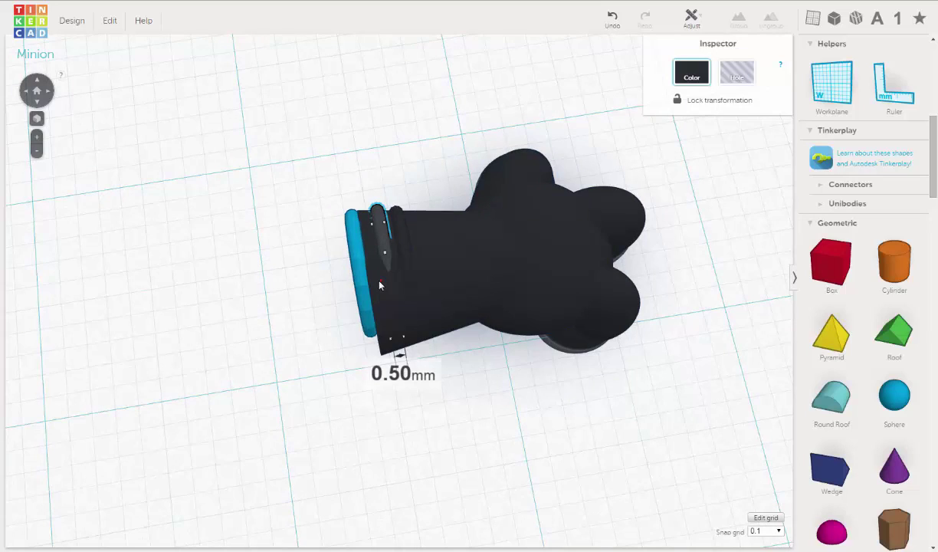
{"action": "key", "text": "Left"}
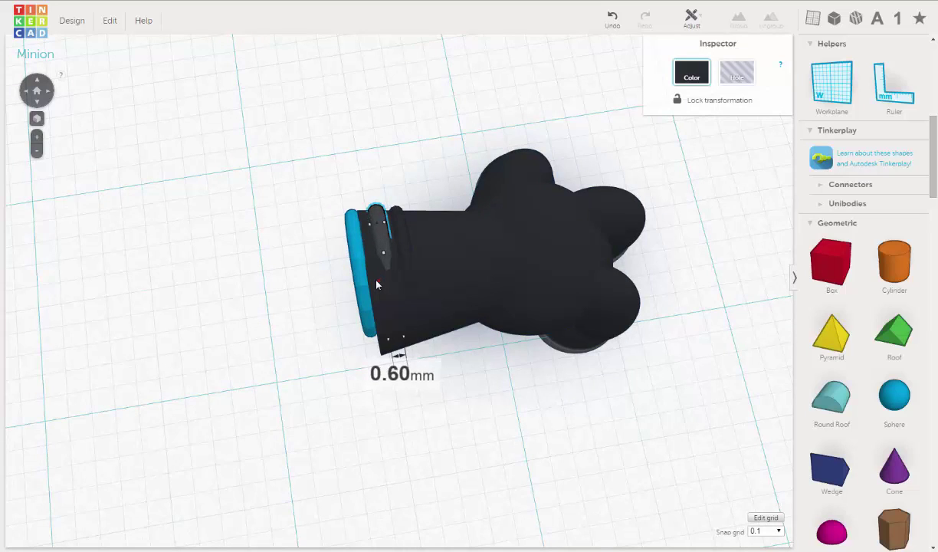
{"action": "key", "text": "Left"}
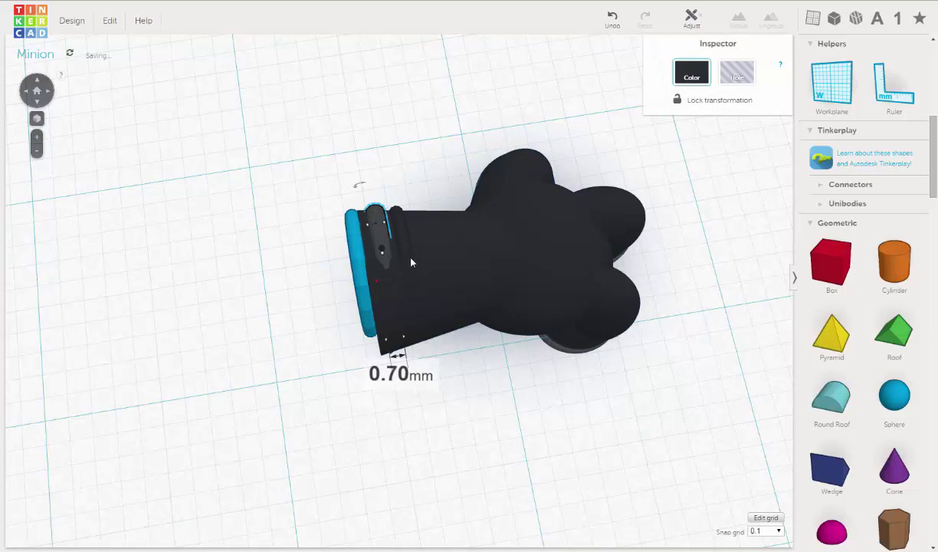
Step: Widen the black ring nearer the open end to 5.95 mm so it spans the whole cuff
{"action": "right_click_drag", "start_coordinate": [329, 201], "coordinate": [409, 247]}
{"action": "right_click_drag", "start_coordinate": [358, 278], "coordinate": [319, 283]}
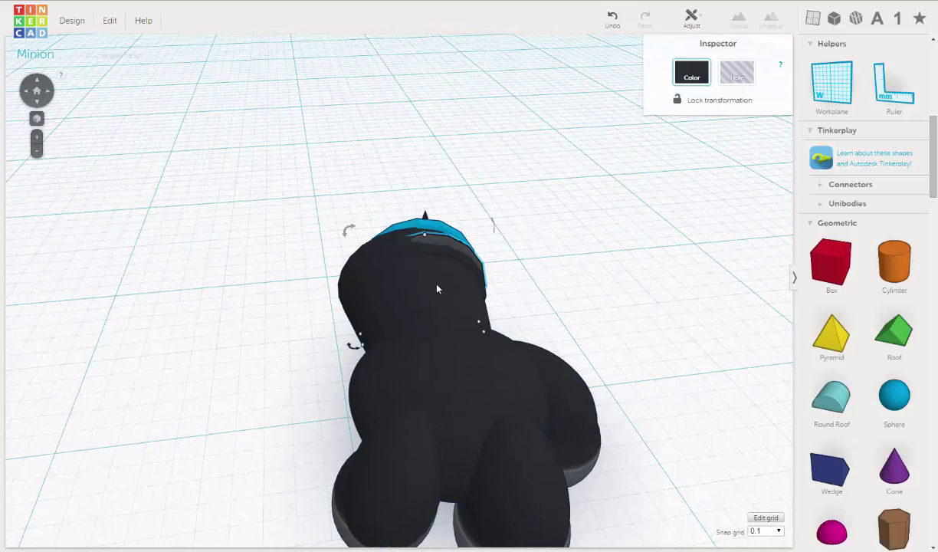
{"action": "right_click_drag", "start_coordinate": [431, 283], "coordinate": [446, 267]}
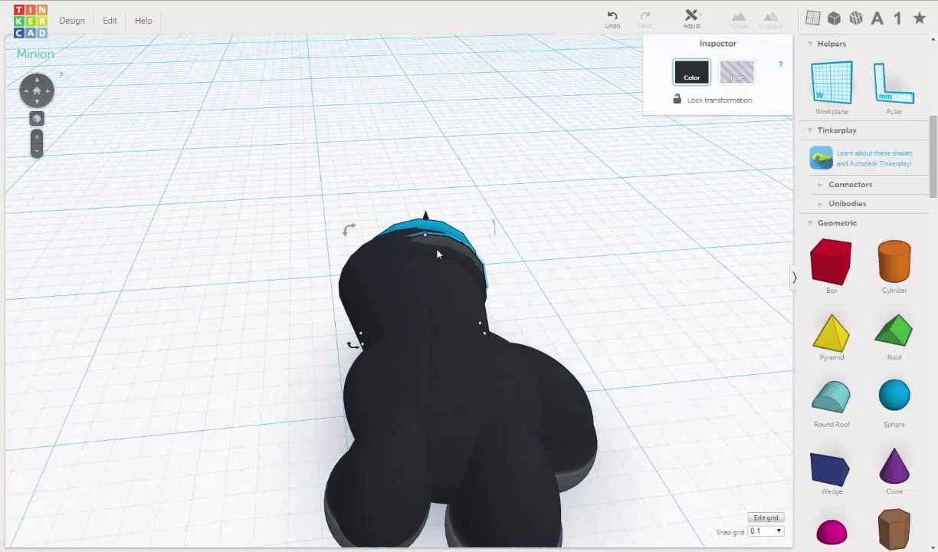
{"action": "mouse_move", "coordinate": [362, 342]}
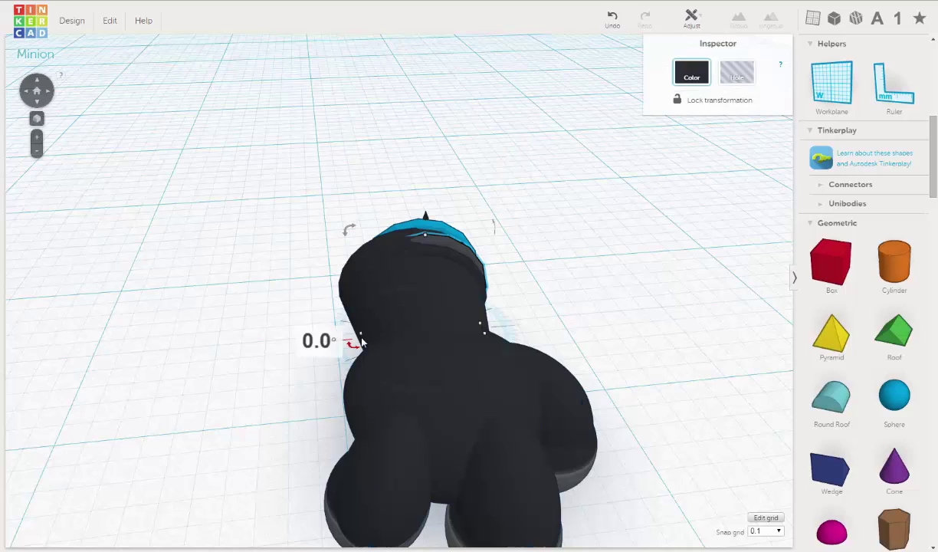
{"action": "left_click_drag", "start_coordinate": [358, 342], "coordinate": [345, 338]}
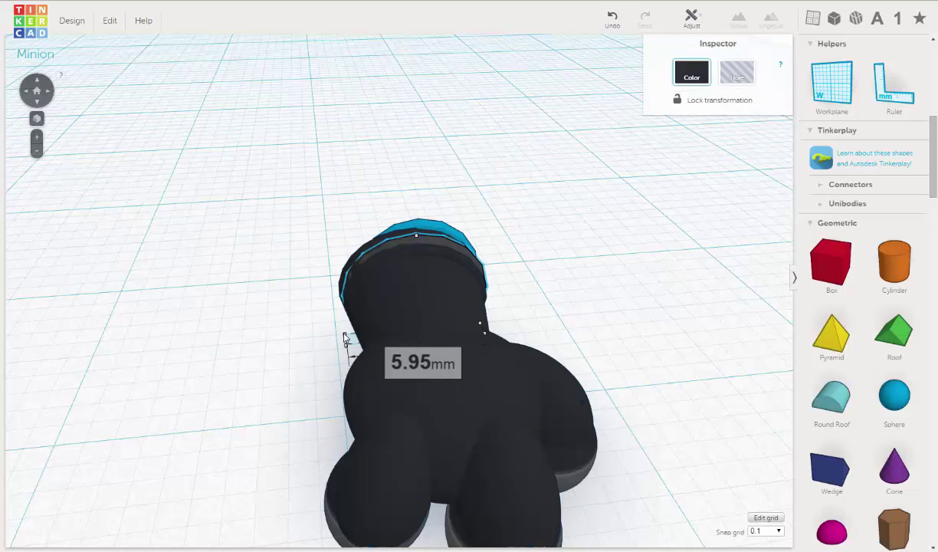
{"action": "left_click", "coordinate": [247, 227]}
Step: Shift the black ring nearer the hand by about 0.05 mm on the cuff
{"action": "right_click_drag", "start_coordinate": [301, 309], "coordinate": [321, 343]}
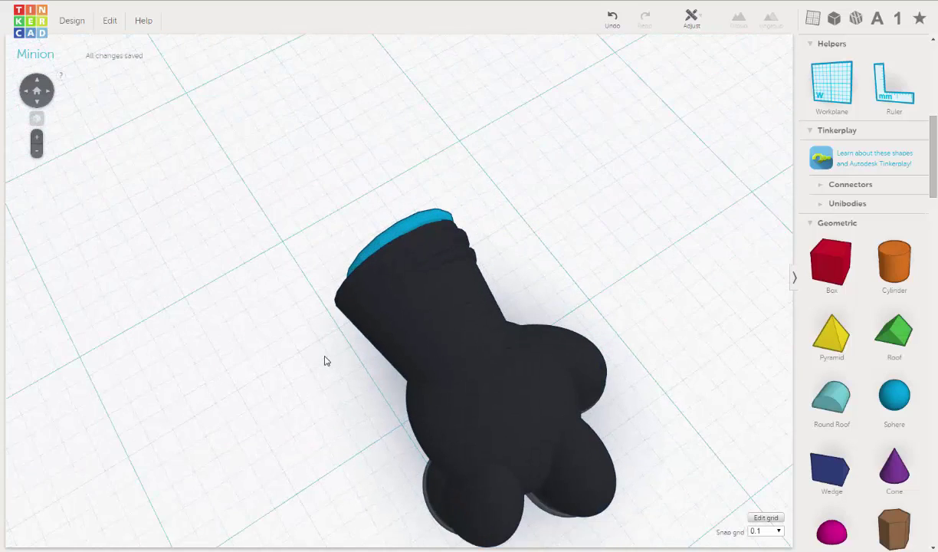
{"action": "left_click", "coordinate": [462, 256]}
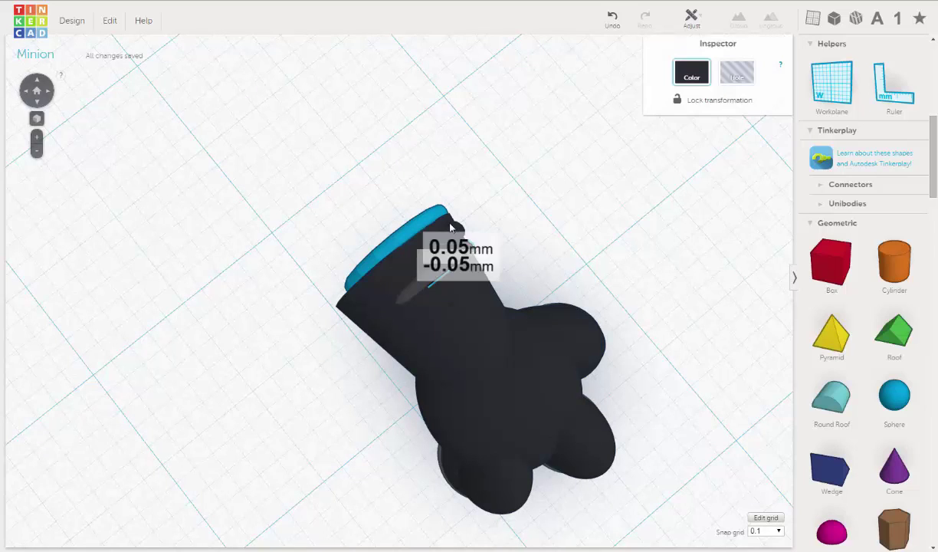
{"action": "left_click", "coordinate": [433, 268]}
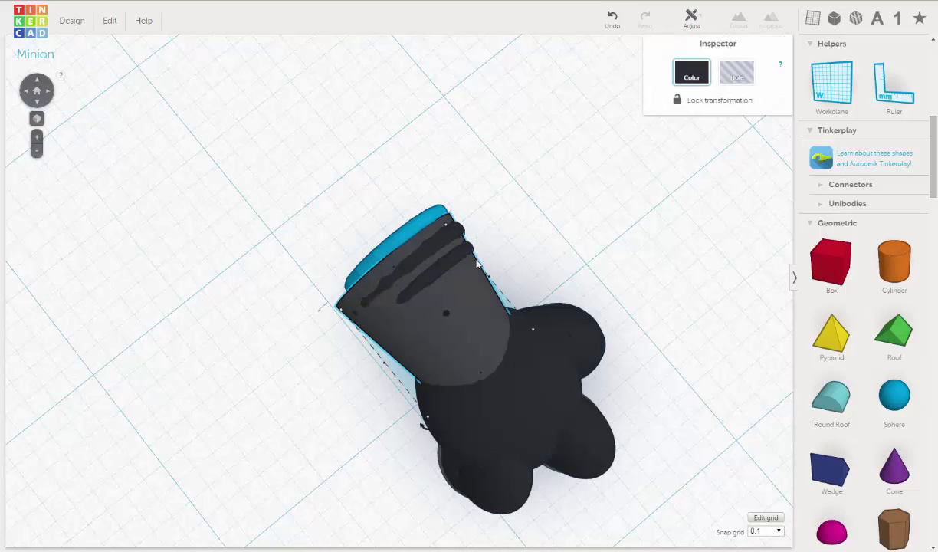
{"action": "left_click", "coordinate": [403, 210]}
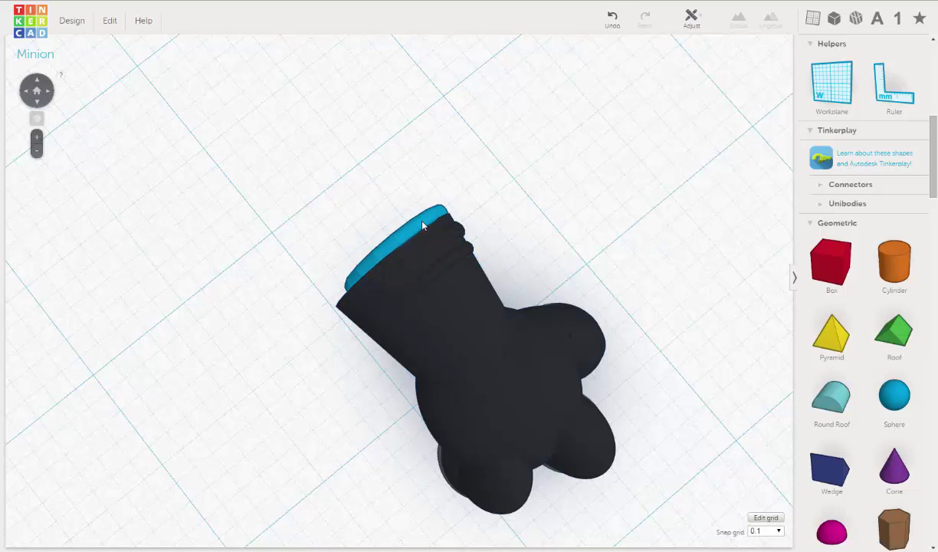
Step: Move the blue ring at the cuff's open end about 0.4 mm sideways to line it up with the opening
{"action": "left_click", "coordinate": [434, 240]}
{"action": "right_click_drag", "start_coordinate": [435, 239], "coordinate": [406, 293]}
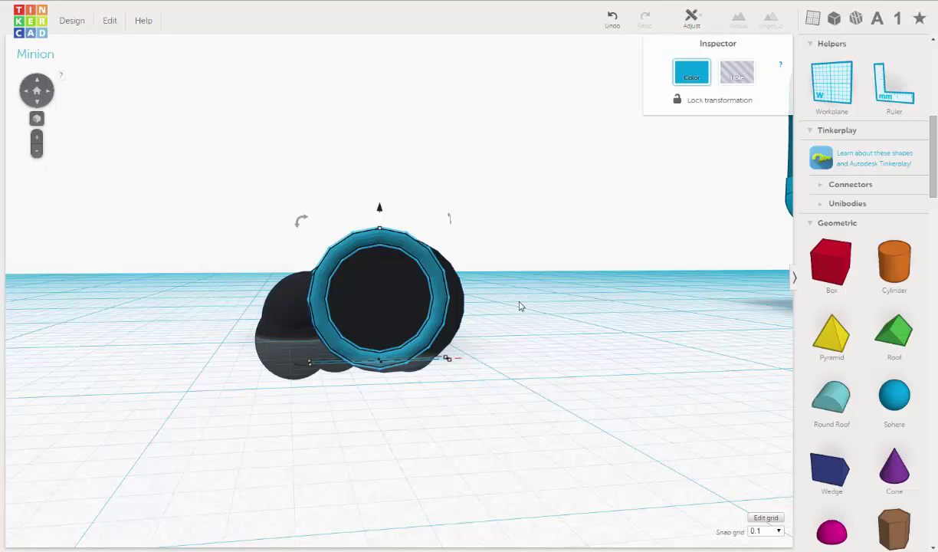
{"action": "right_click_drag", "start_coordinate": [498, 346], "coordinate": [432, 302]}
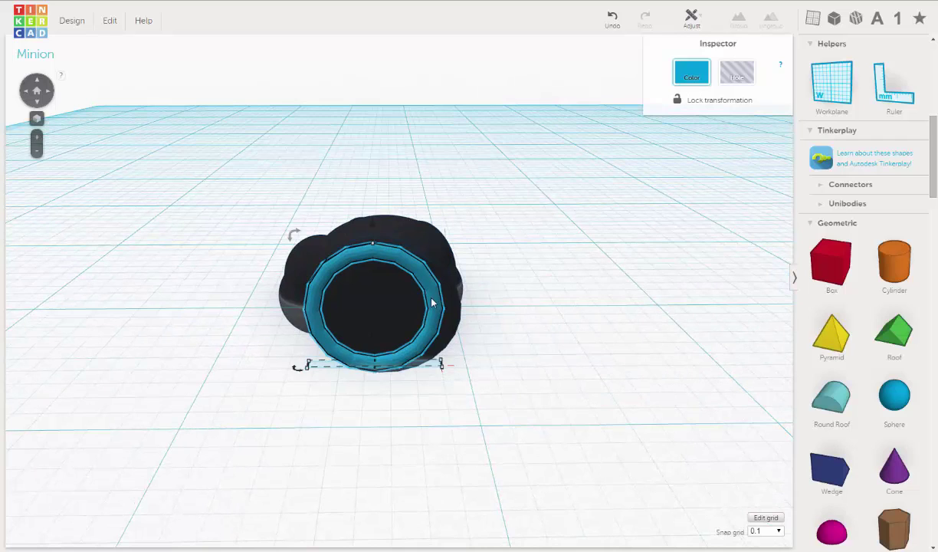
{"action": "key", "text": "Right"}
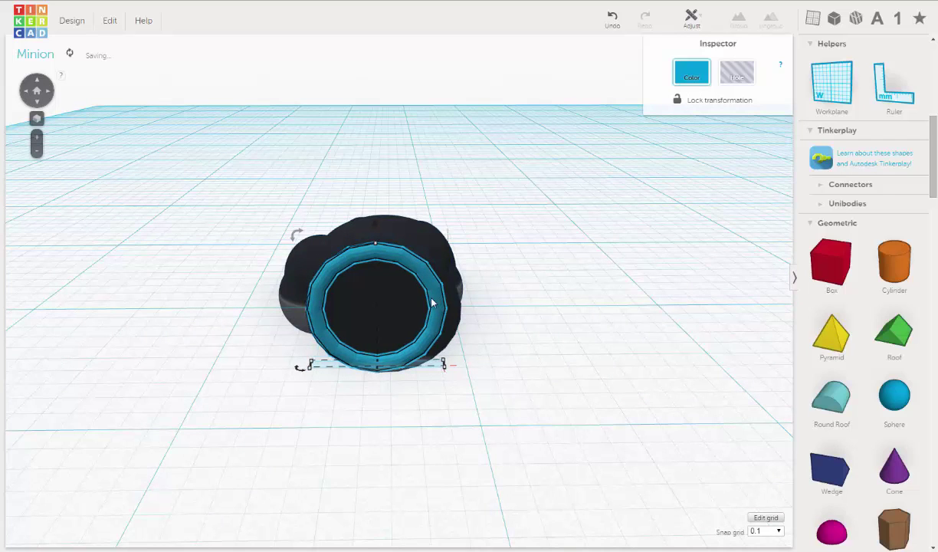
{"action": "key", "text": "Right"}
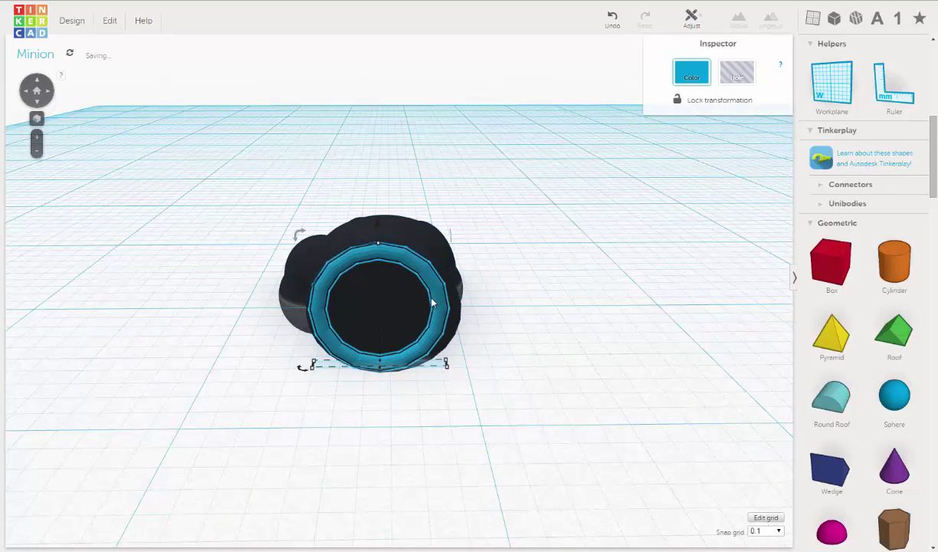
{"action": "key", "text": "Right"}
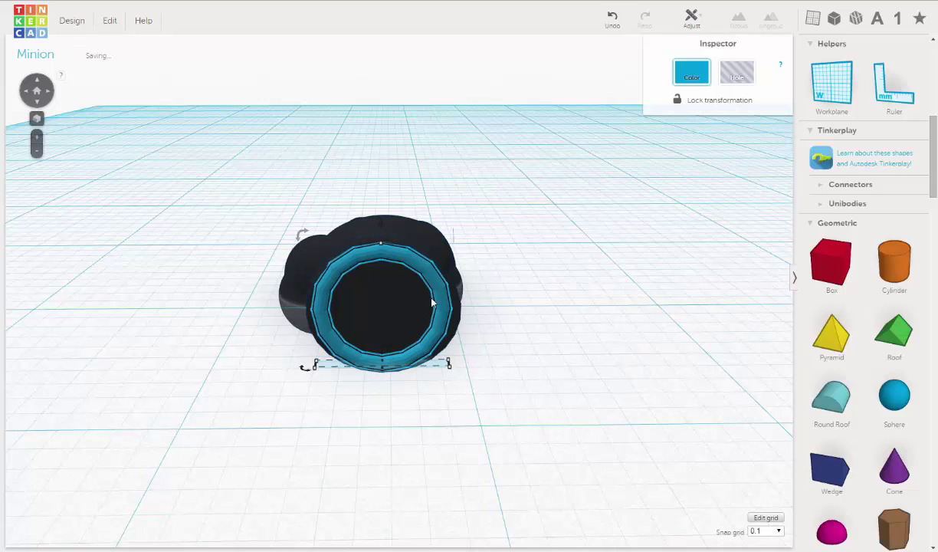
{"action": "key", "text": "Right"}
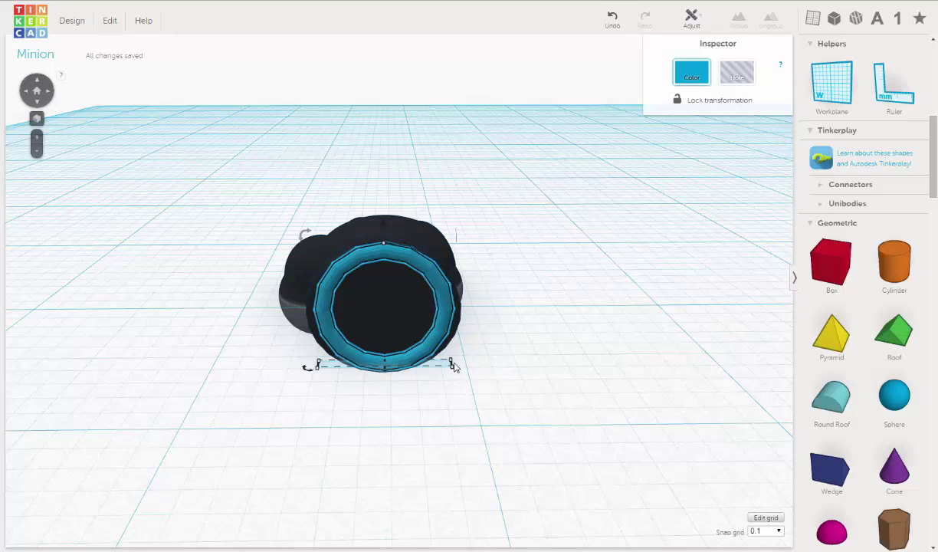
Step: Widen the blue ring on both sides so it covers the full width of the cuff's opening
{"action": "mouse_move", "coordinate": [452, 367]}
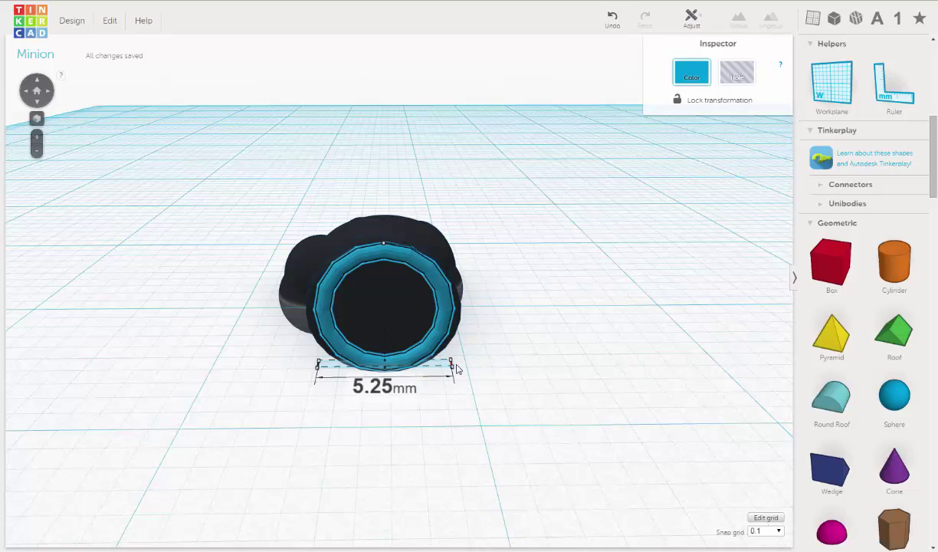
{"action": "left_click_drag", "start_coordinate": [461, 371], "coordinate": [469, 373]}
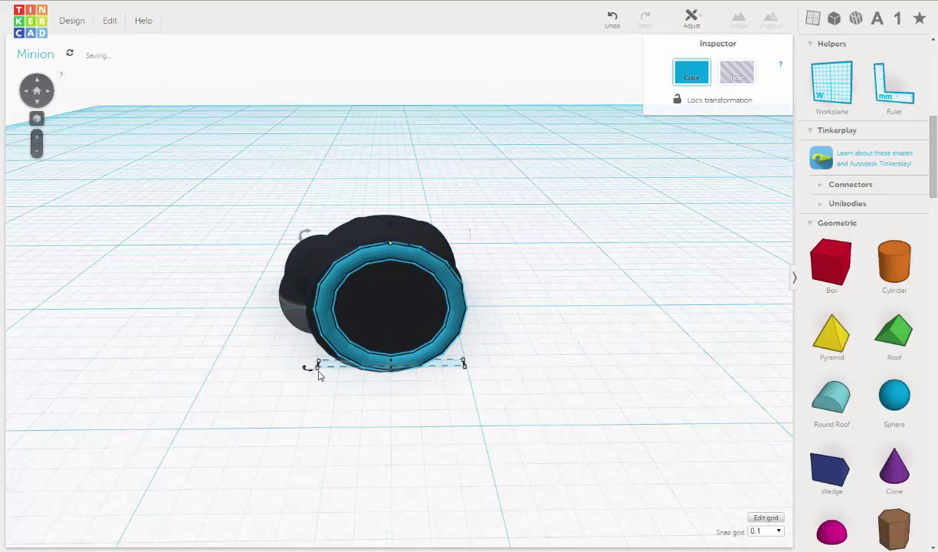
{"action": "key", "text": "ctrl+Left"}
{"action": "key", "text": "ctrl+Up"}
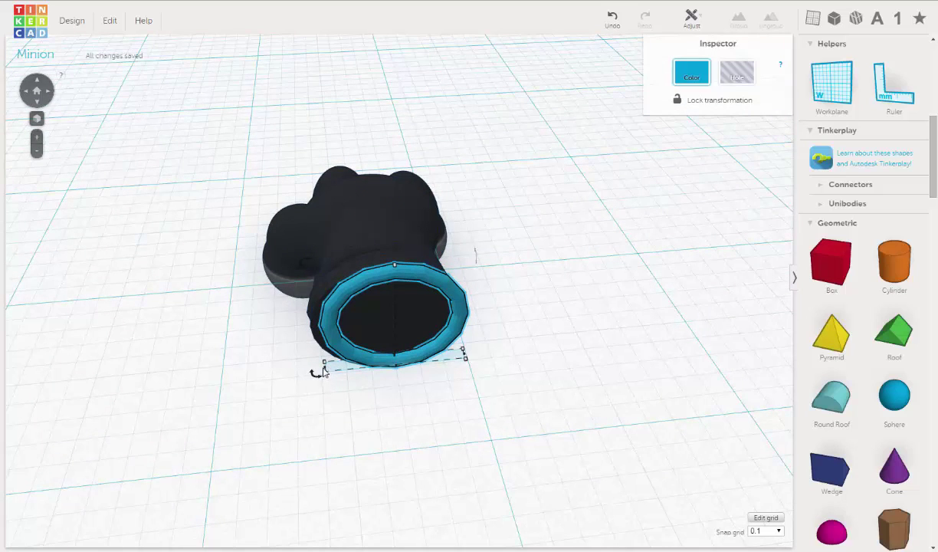
{"action": "mouse_move", "coordinate": [323, 372]}
{"action": "left_click_drag", "start_coordinate": [324, 372], "coordinate": [298, 348]}
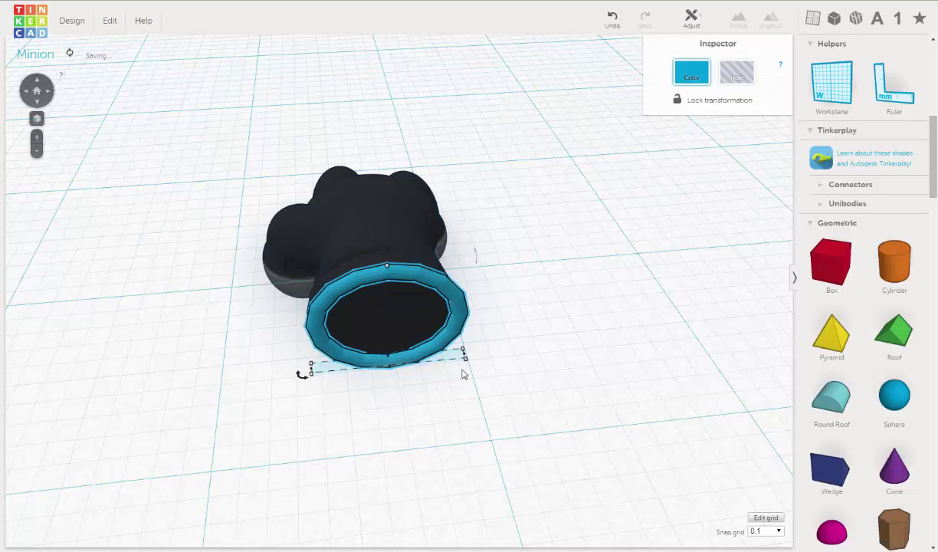
Step: Extend the blue ring downwards so its height reaches the lower edge of the cuff's opening
{"action": "right_click_drag", "start_coordinate": [443, 355], "coordinate": [559, 390]}
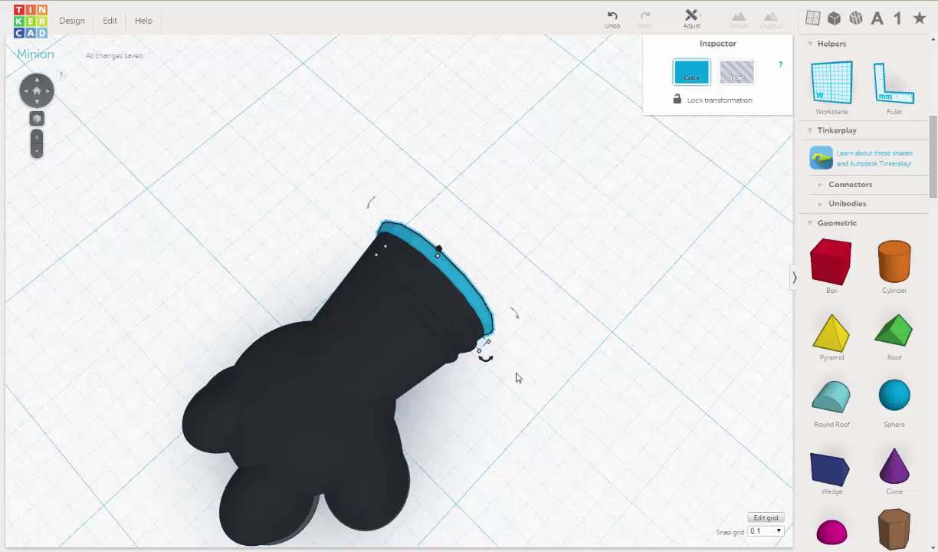
{"action": "right_click_drag", "start_coordinate": [518, 377], "coordinate": [432, 253]}
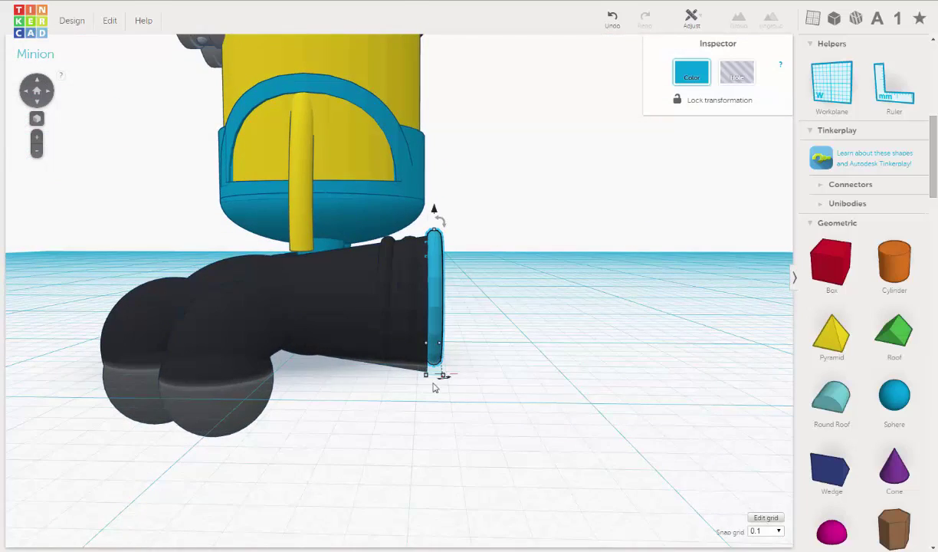
{"action": "right_click_drag", "start_coordinate": [433, 393], "coordinate": [436, 368]}
{"action": "mouse_move", "coordinate": [434, 366]}
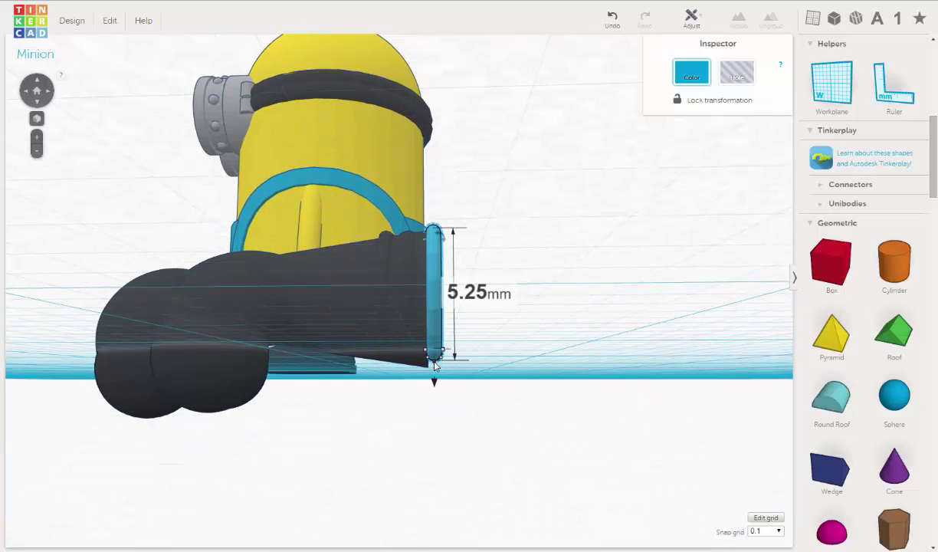
{"action": "mouse_move", "coordinate": [434, 367]}
{"action": "left_mouse_down"}
{"action": "mouse_move", "coordinate": [432, 384]}
{"action": "mouse_move", "coordinate": [432, 373]}
{"action": "left_mouse_up"}
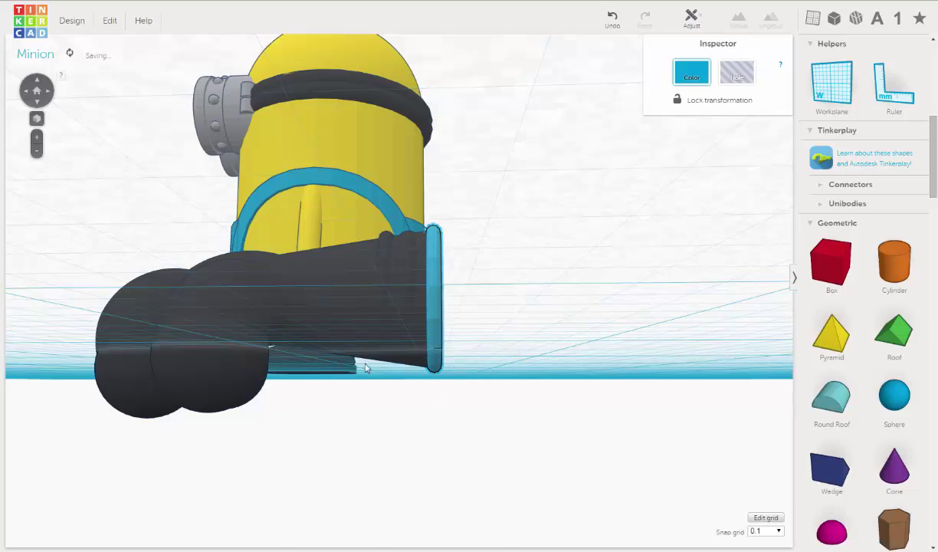
Step: Recolour the blue ring at the cuff's open end to the dark black preset to match the glove
{"action": "right_click_drag", "start_coordinate": [358, 368], "coordinate": [566, 429]}
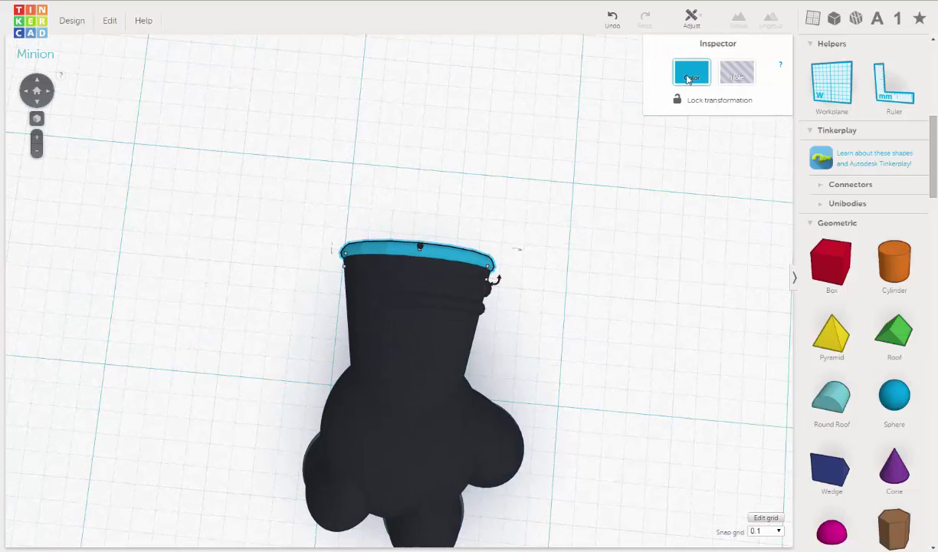
{"action": "left_click", "coordinate": [688, 75]}
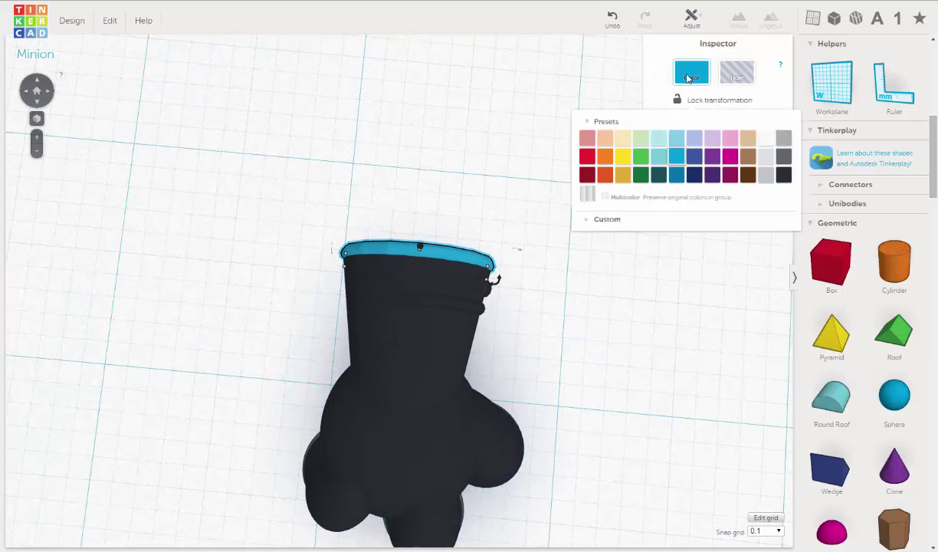
{"action": "left_click", "coordinate": [784, 174]}
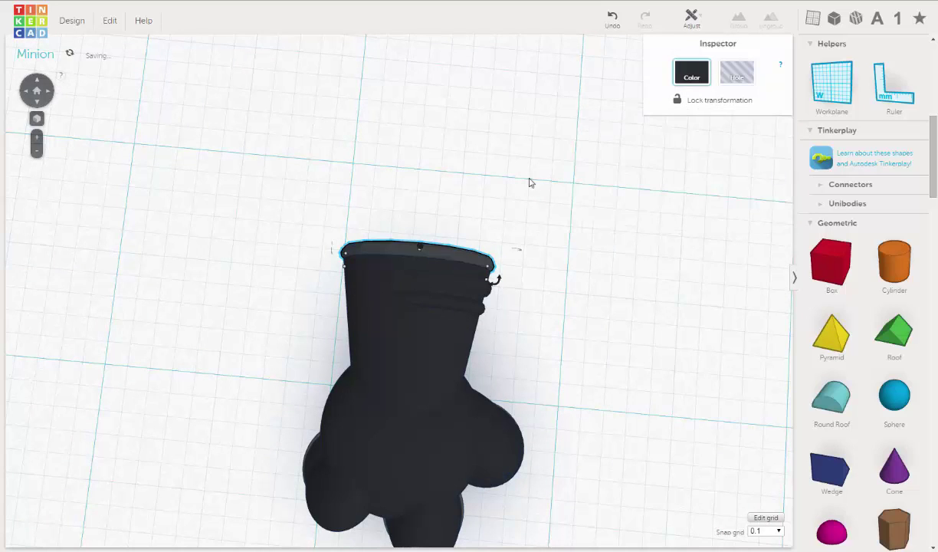
{"action": "left_click", "coordinate": [244, 269]}
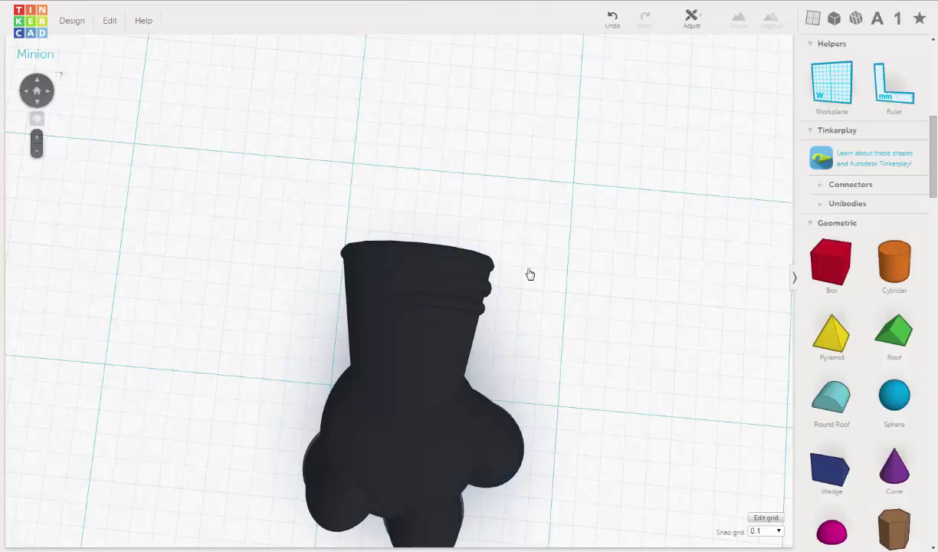
Step: Select all parts of the black glove, including the cuff rings, and group them into one object
{"action": "right_click_drag", "start_coordinate": [384, 281], "coordinate": [549, 324]}
{"action": "right_click_drag", "start_coordinate": [543, 243], "coordinate": [589, 293]}
{"action": "right_click_drag", "start_coordinate": [440, 225], "coordinate": [567, 242]}
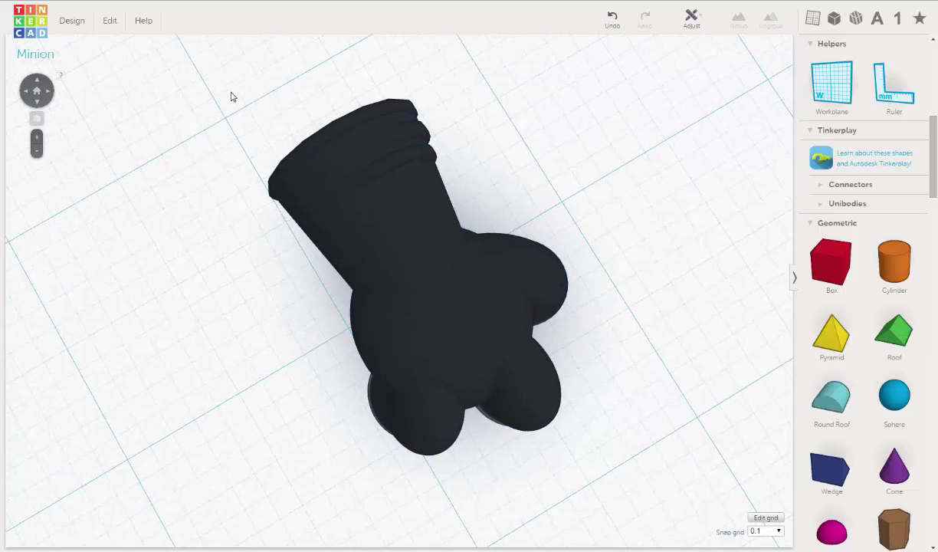
{"action": "left_click_drag", "start_coordinate": [231, 91], "coordinate": [641, 481]}
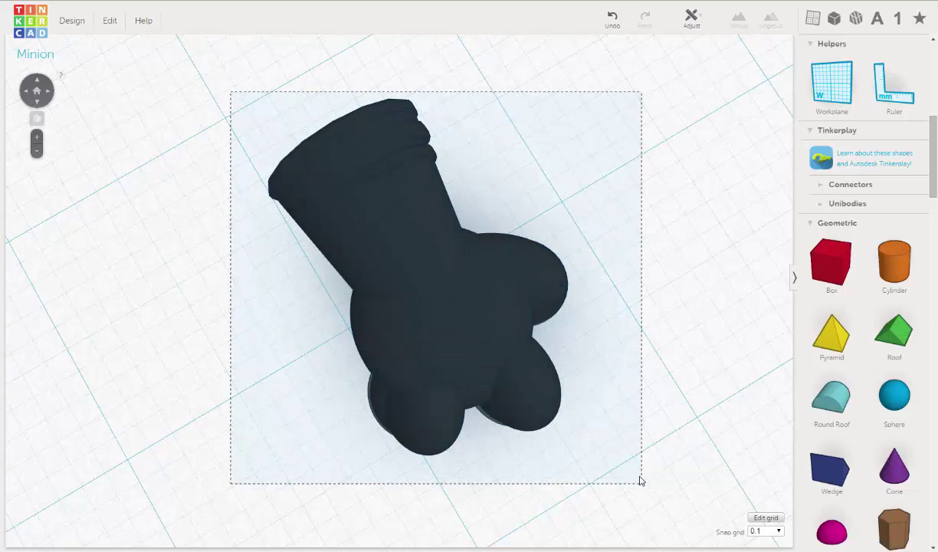
{"action": "left_click_drag", "start_coordinate": [621, 325], "coordinate": [622, 322]}
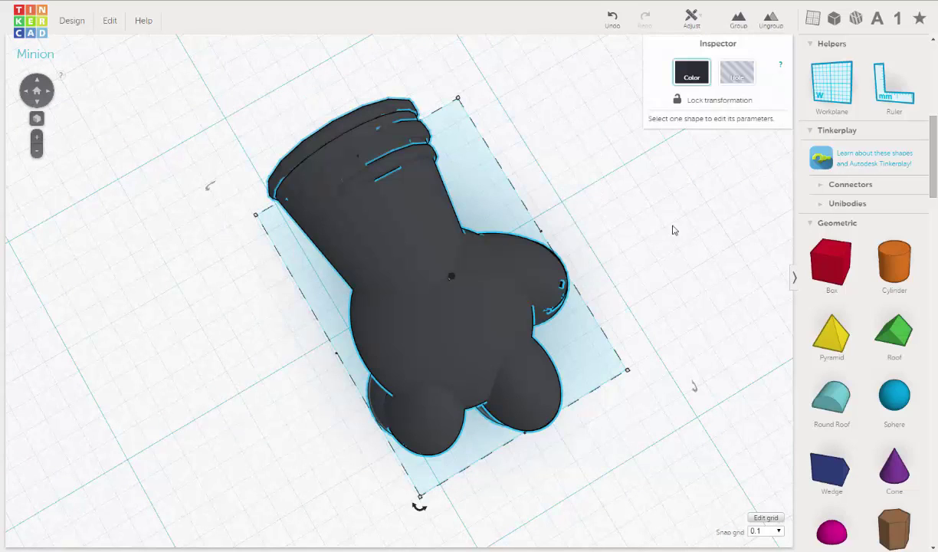
{"action": "left_click", "coordinate": [738, 20]}
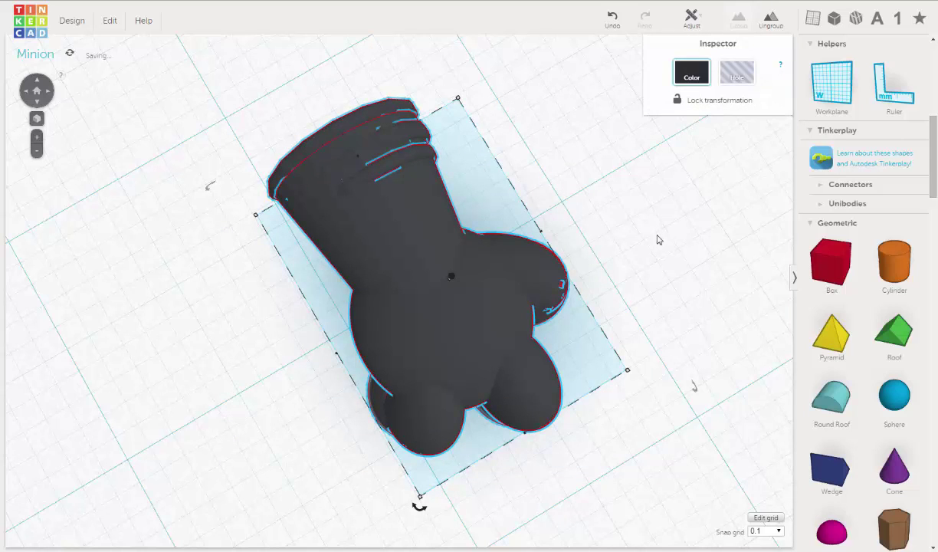
Step: Set the snap grid to 1.0 and move the grouped glove sideways past the Minion to beside its opposite arm
{"action": "scroll", "coordinate": [618, 218], "scroll_direction": "down", "scroll_amount": 5}
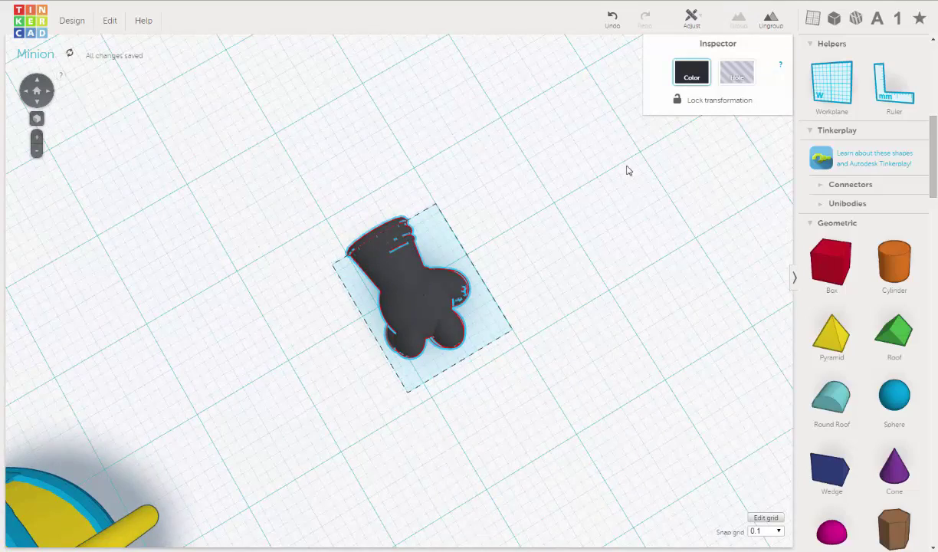
{"action": "scroll", "coordinate": [626, 169], "scroll_direction": "up", "scroll_amount": 4}
{"action": "scroll", "coordinate": [594, 216], "scroll_direction": "up", "scroll_amount": 2}
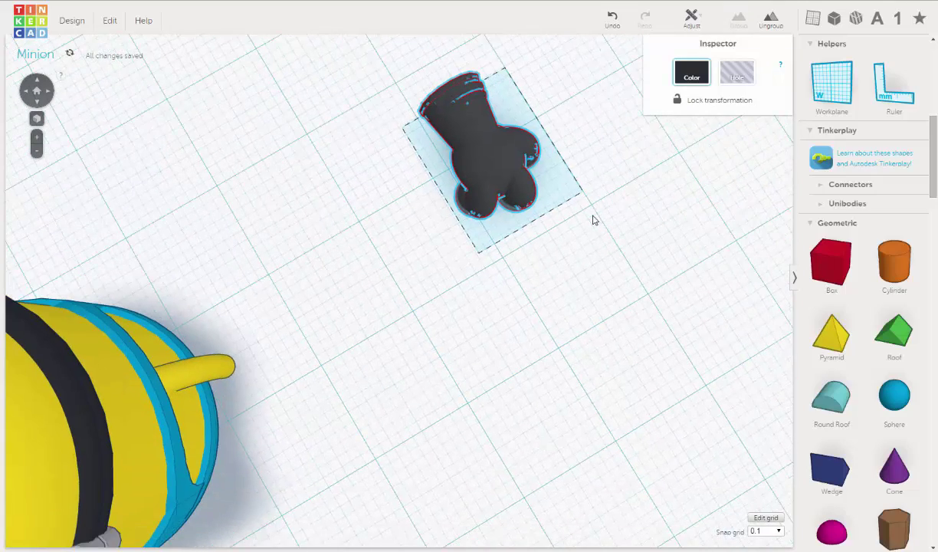
{"action": "scroll", "coordinate": [594, 215], "scroll_direction": "down", "scroll_amount": 4}
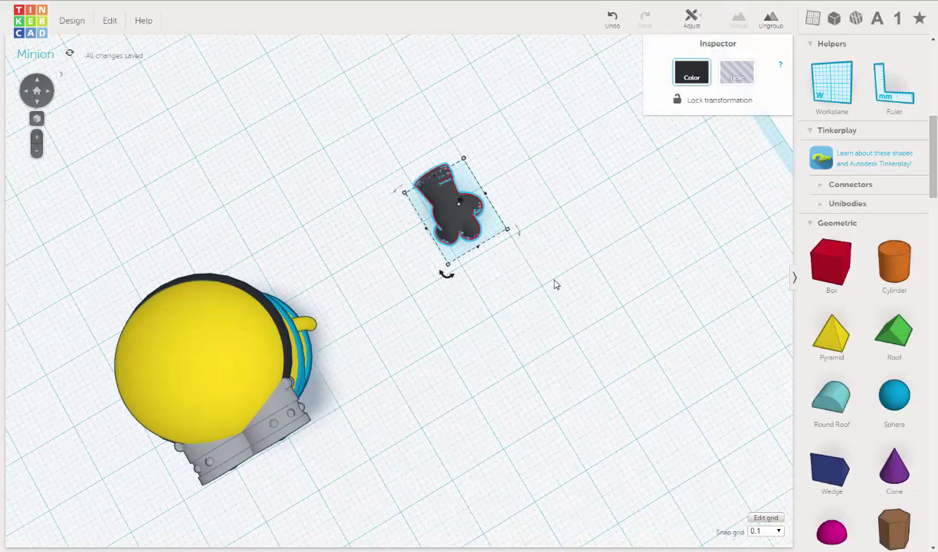
{"action": "right_click_drag", "start_coordinate": [500, 222], "coordinate": [636, 230]}
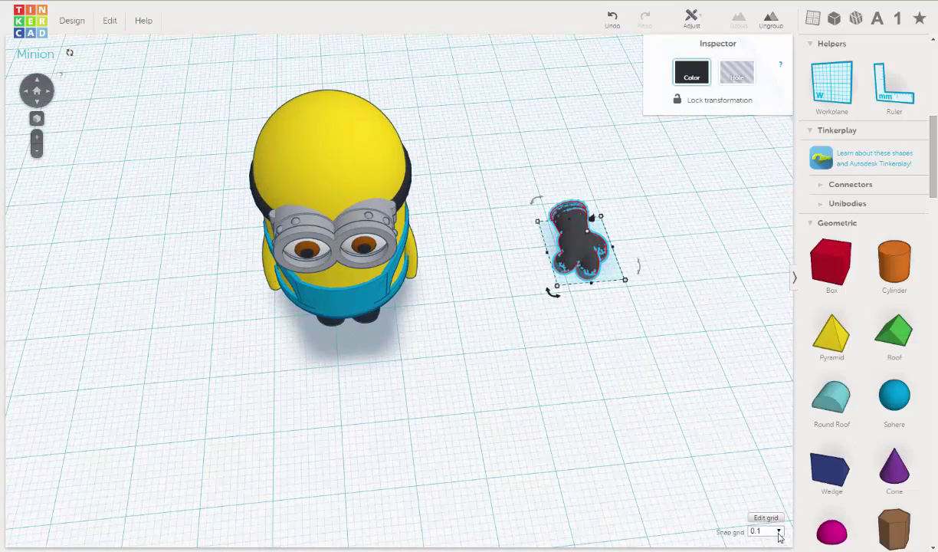
{"action": "left_click", "coordinate": [779, 537]}
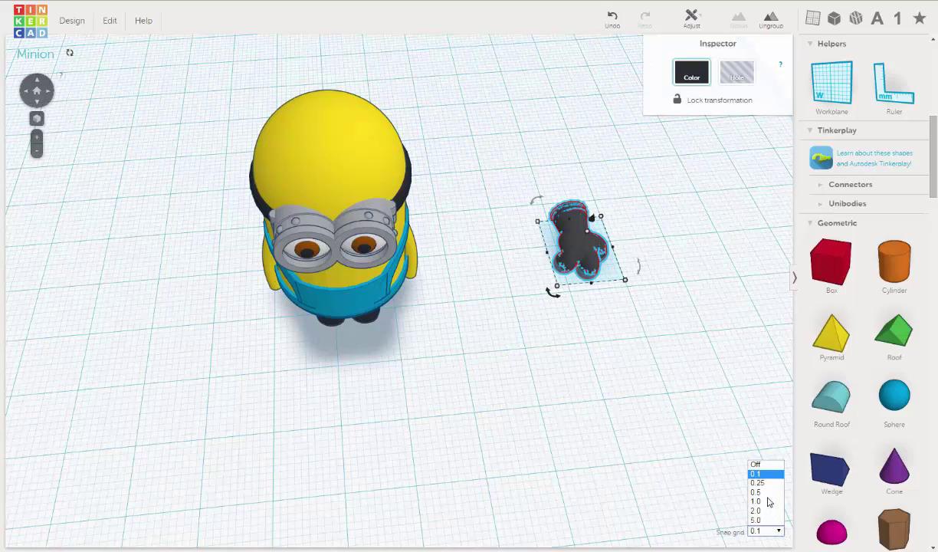
{"action": "left_click", "coordinate": [769, 503]}
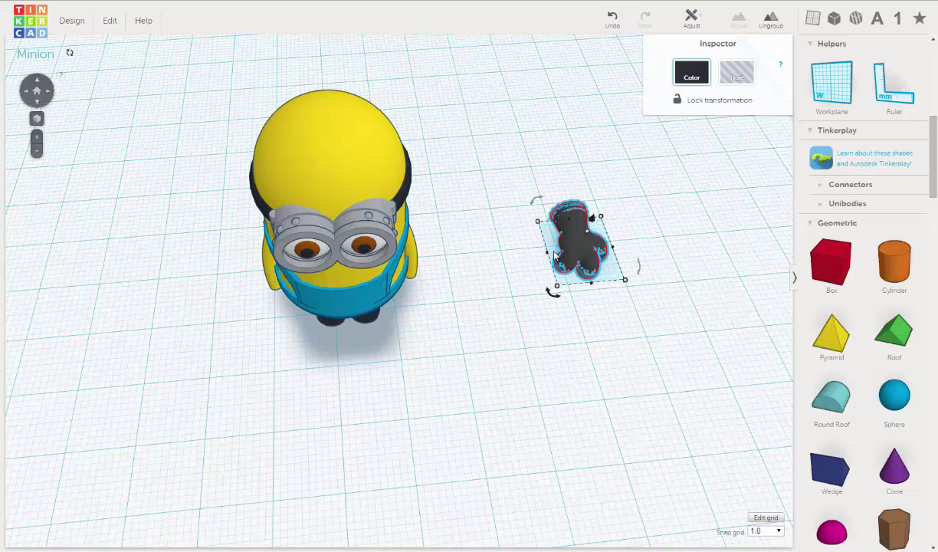
{"action": "key", "text": "Left"}
{"action": "key", "text": "Left"}
{"action": "key", "text": "Left"}
{"action": "key", "text": "Left"}
{"action": "key", "text": "Left"}
{"action": "key", "text": "Left"}
{"action": "key", "text": "Left"}
{"action": "key", "text": "Left"}
{"action": "key", "text": "Left"}
{"action": "key", "text": "Left"}
{"action": "key", "text": "Left"}
{"action": "key", "text": "Left"}
{"action": "key", "text": "Left"}
{"action": "key", "text": "Left"}
{"action": "key", "text": "Left"}
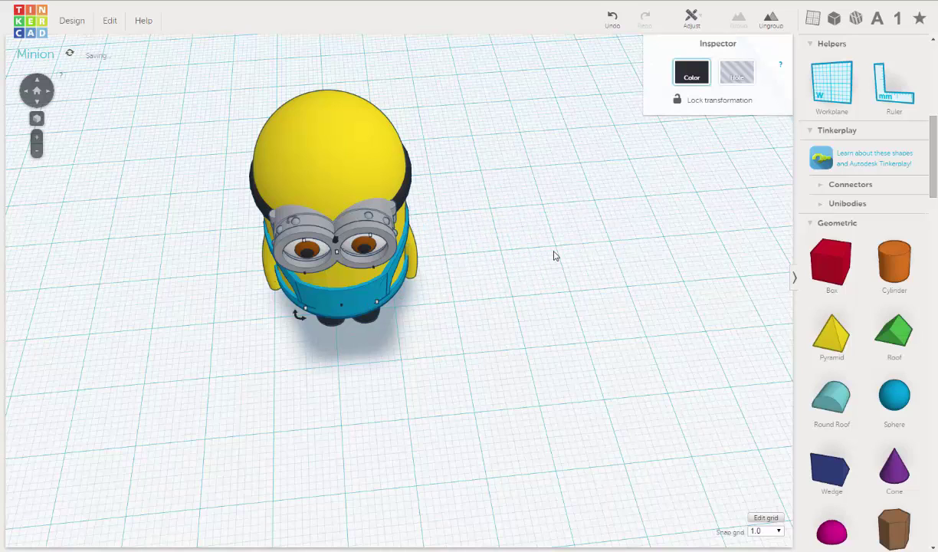
{"action": "key", "text": "Left"}
{"action": "key", "text": "Left"}
{"action": "key", "text": "Left"}
{"action": "key", "text": "Left"}
{"action": "key", "text": "Left"}
{"action": "key", "text": "Left"}
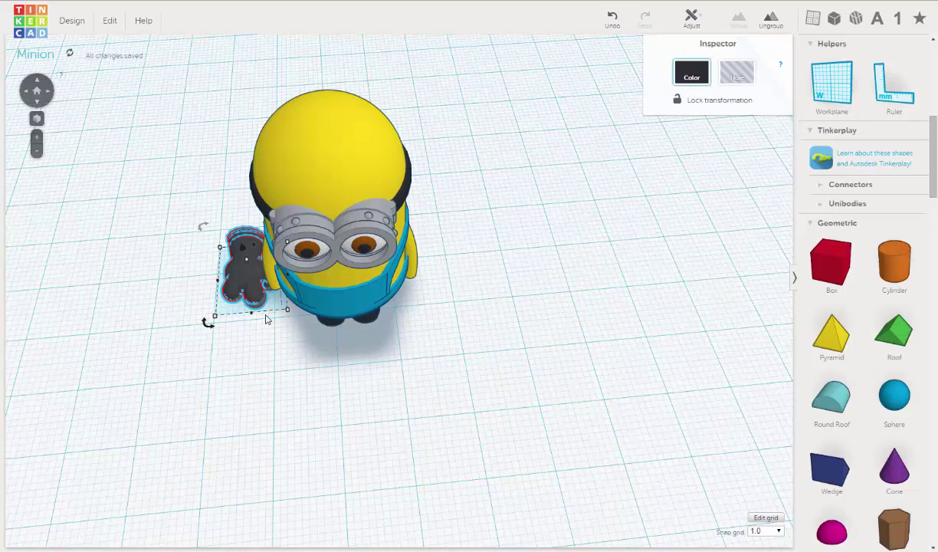
Step: Rotate the glove 90° in the horizontal plane so its cuff faces the Minion's body
{"action": "key", "text": "f"}
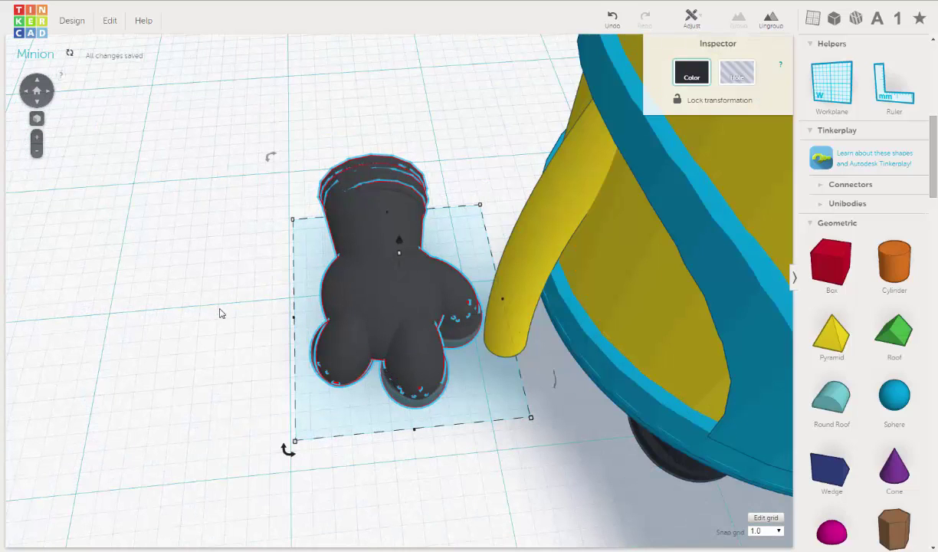
{"action": "right_click_drag", "start_coordinate": [249, 333], "coordinate": [303, 436]}
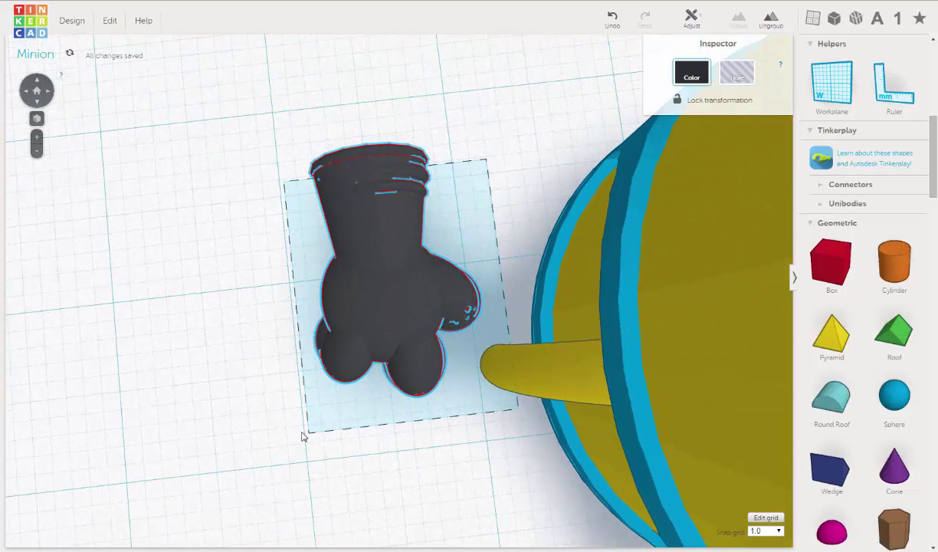
{"action": "left_click_drag", "start_coordinate": [303, 447], "coordinate": [258, 398]}
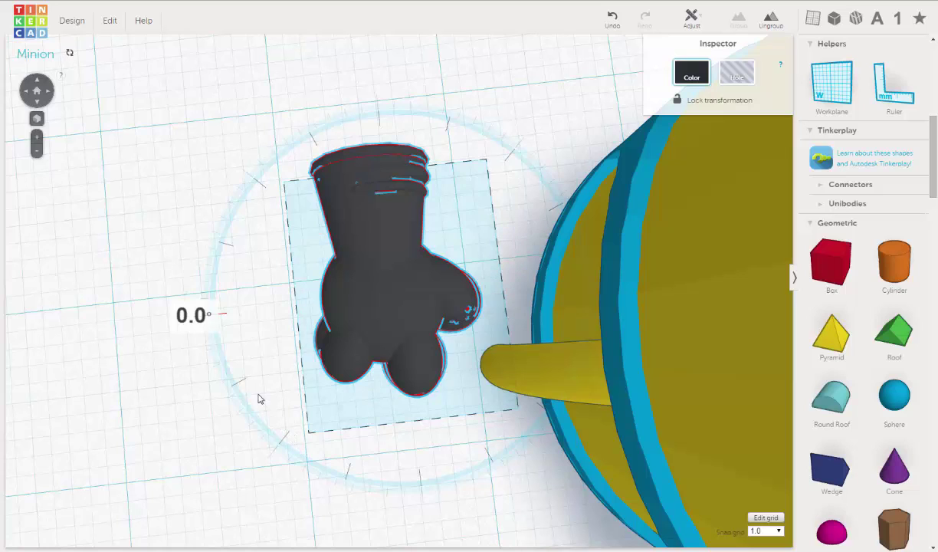
{"action": "left_click_drag", "start_coordinate": [242, 357], "coordinate": [236, 336]}
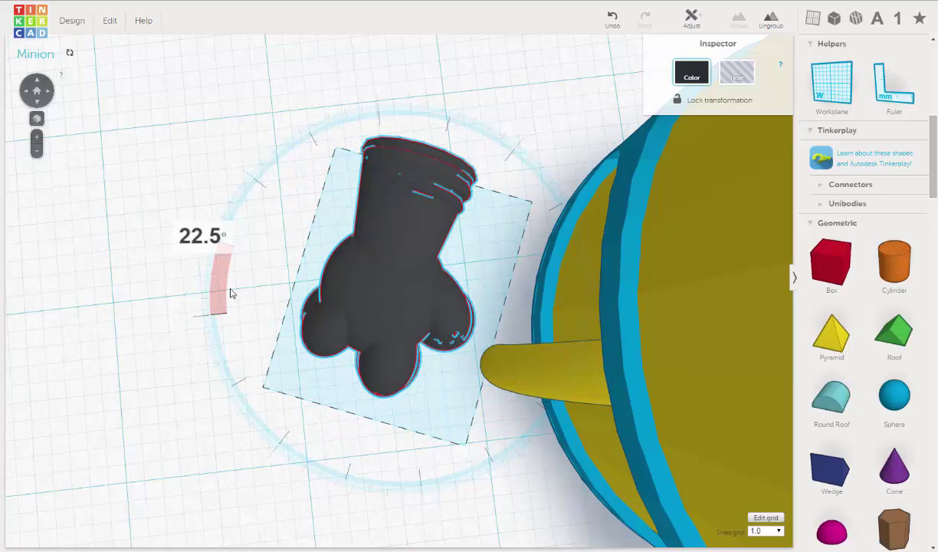
{"action": "left_click_drag", "start_coordinate": [231, 293], "coordinate": [349, 174]}
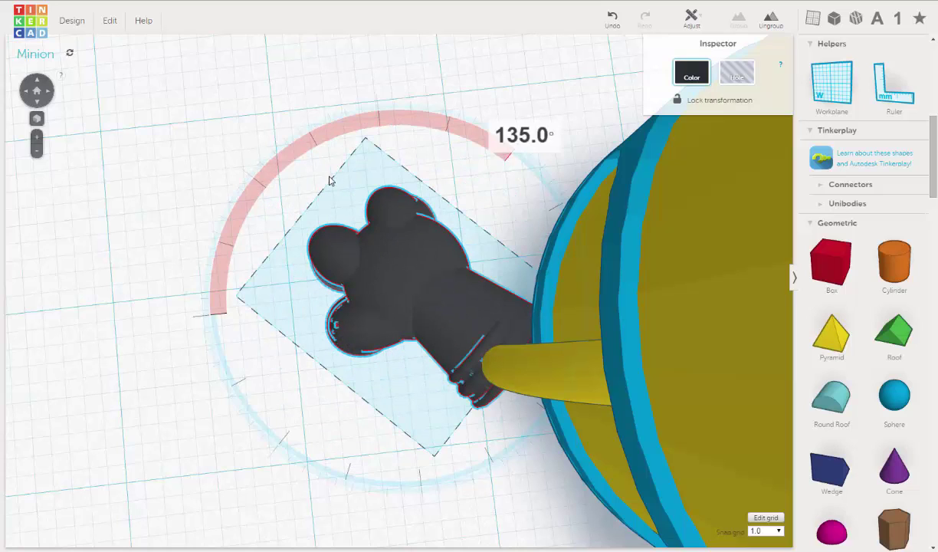
{"action": "left_click_drag", "start_coordinate": [295, 184], "coordinate": [285, 198]}
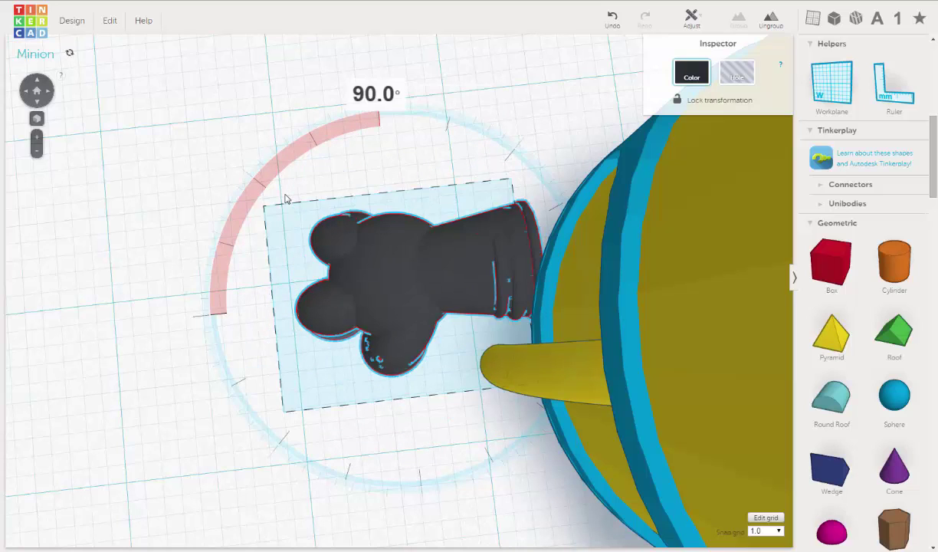
{"action": "left_click_drag", "start_coordinate": [320, 306], "coordinate": [323, 321]}
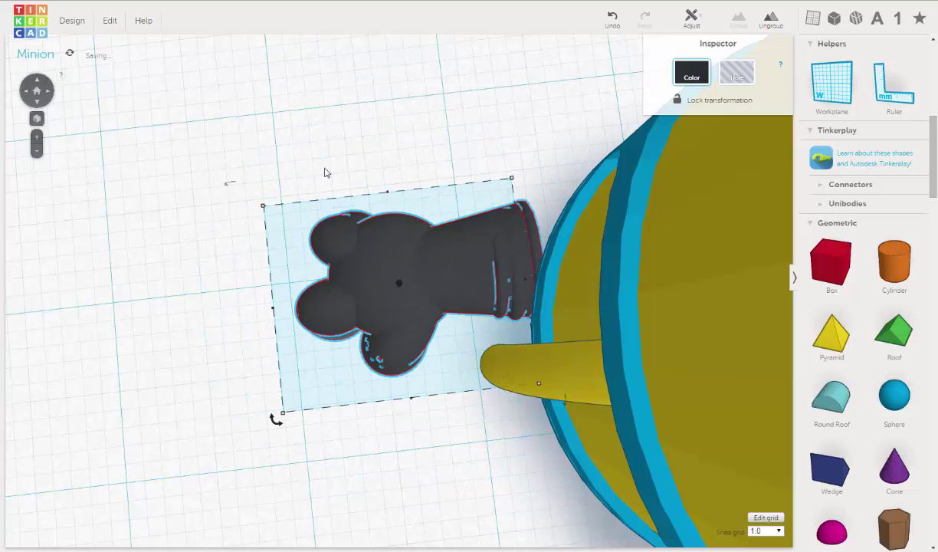
Step: Rotate the glove 90° in the vertical plane so it stands with the cuff upwards and the fingers pointing down
{"action": "right_click_drag", "start_coordinate": [325, 169], "coordinate": [398, 205]}
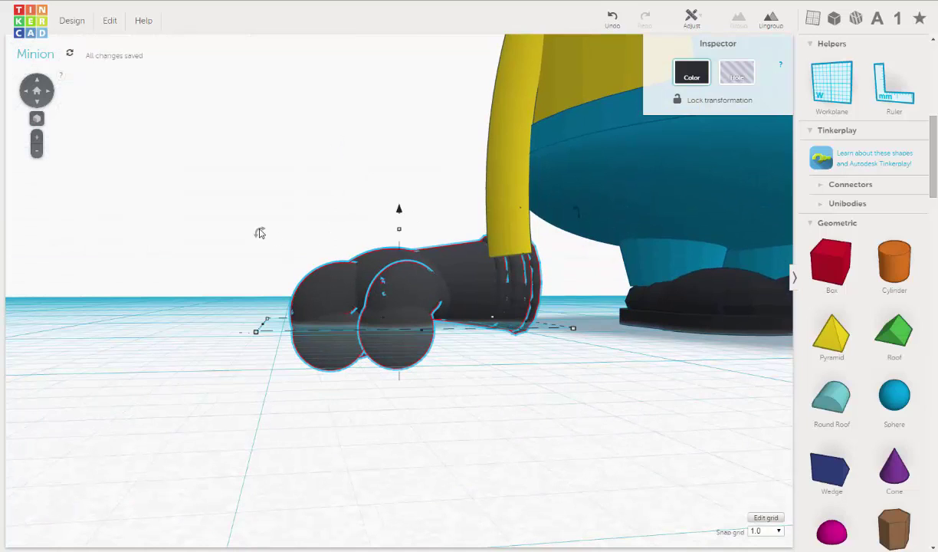
{"action": "left_click_drag", "start_coordinate": [259, 233], "coordinate": [259, 234]}
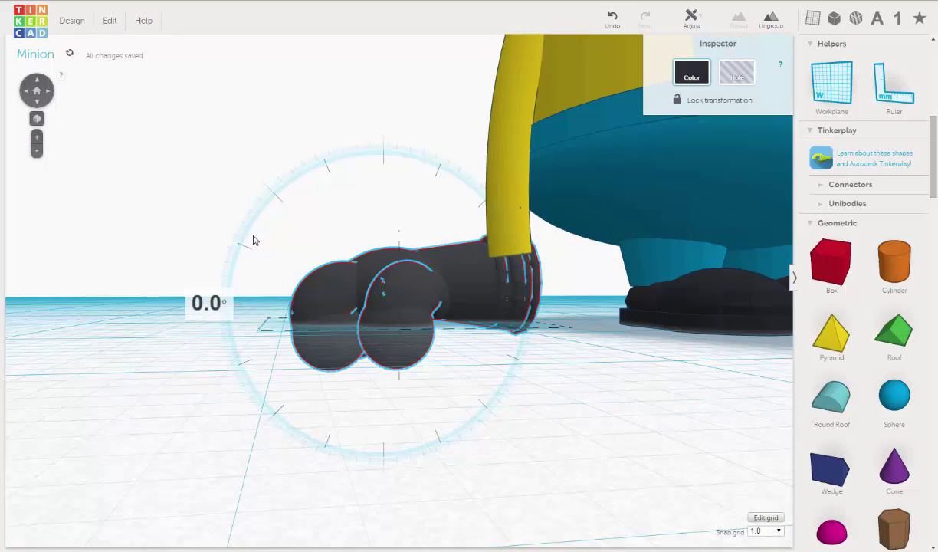
{"action": "left_click_drag", "start_coordinate": [246, 276], "coordinate": [311, 431]}
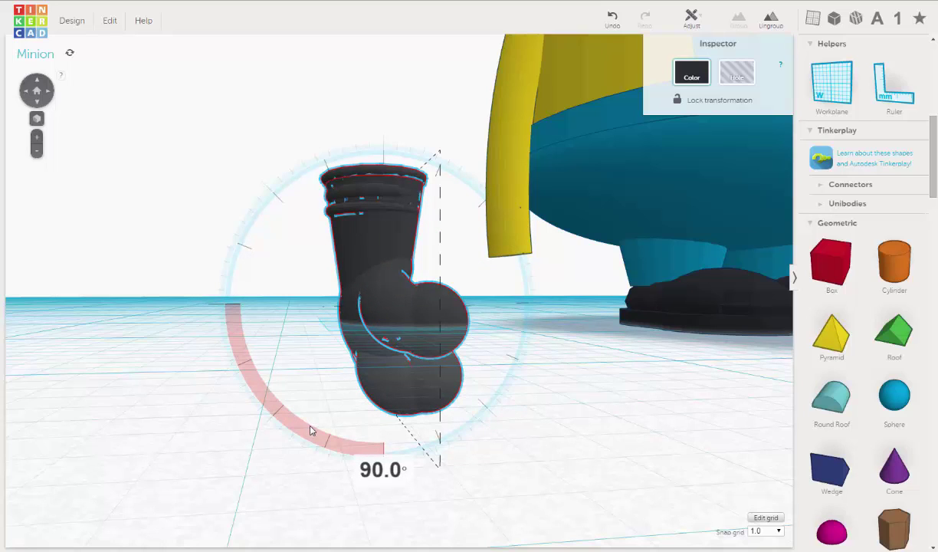
{"action": "left_click_drag", "start_coordinate": [311, 429], "coordinate": [321, 428]}
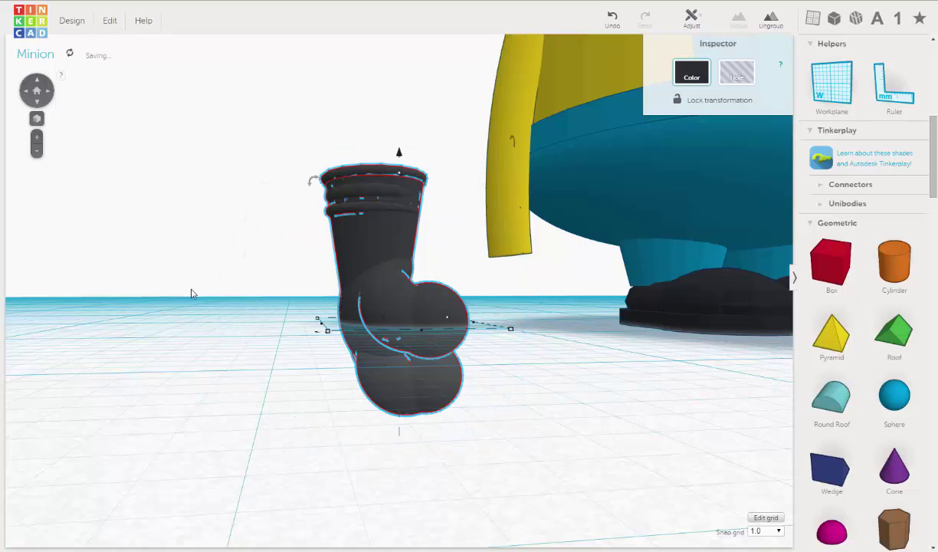
{"action": "left_click", "coordinate": [194, 287]}
Step: Ungroup the glove and rotate only its thumb in the vertical plane so the tip tilts downwards
{"action": "right_click_drag", "start_coordinate": [308, 306], "coordinate": [254, 295]}
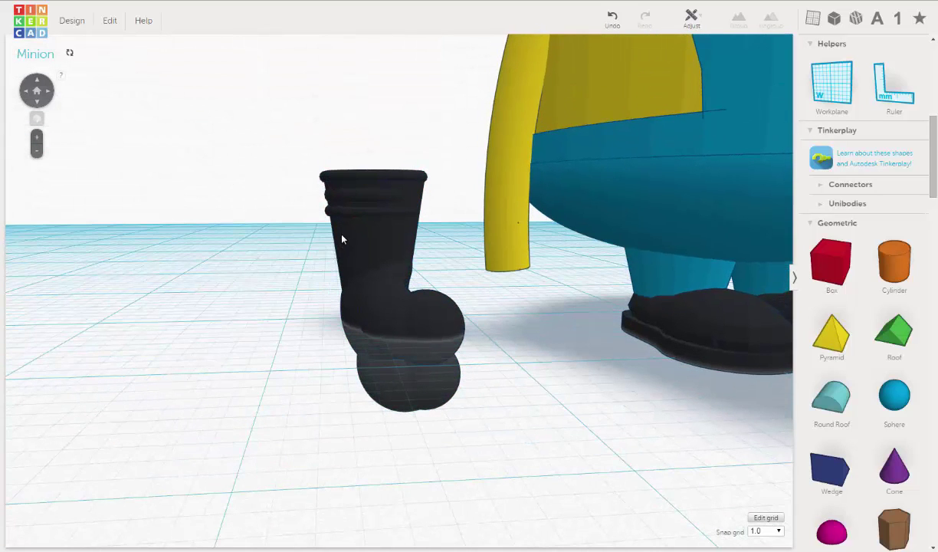
{"action": "scroll", "coordinate": [341, 269], "scroll_direction": "up", "scroll_amount": 2}
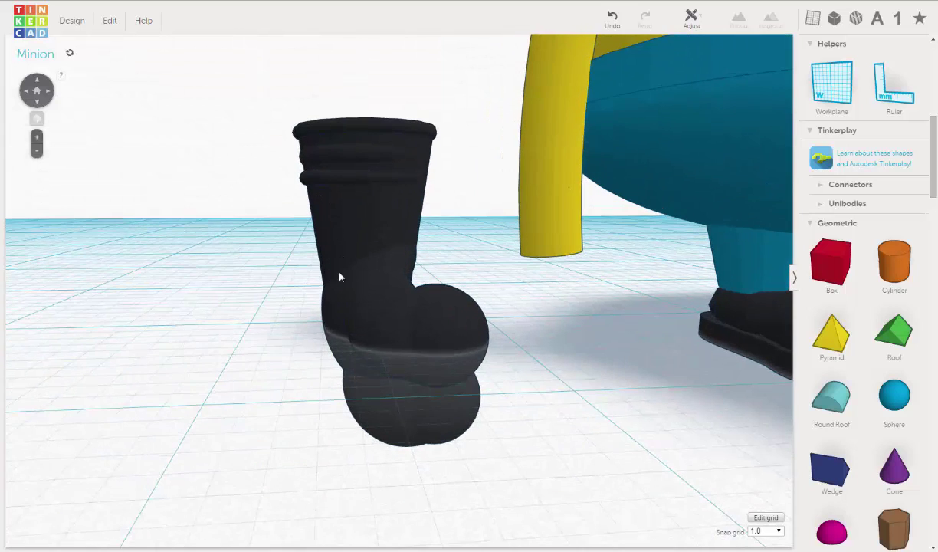
{"action": "left_click", "coordinate": [420, 321]}
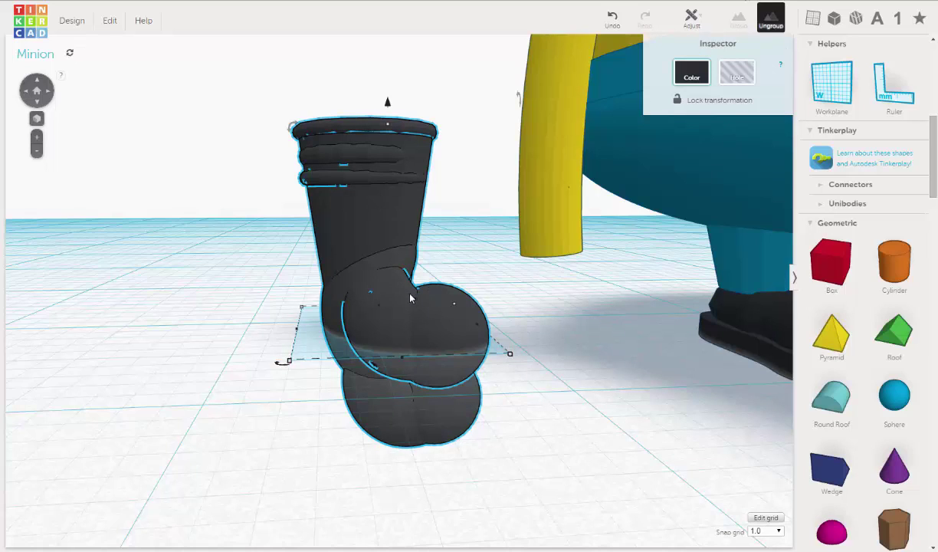
{"action": "left_click", "coordinate": [391, 303]}
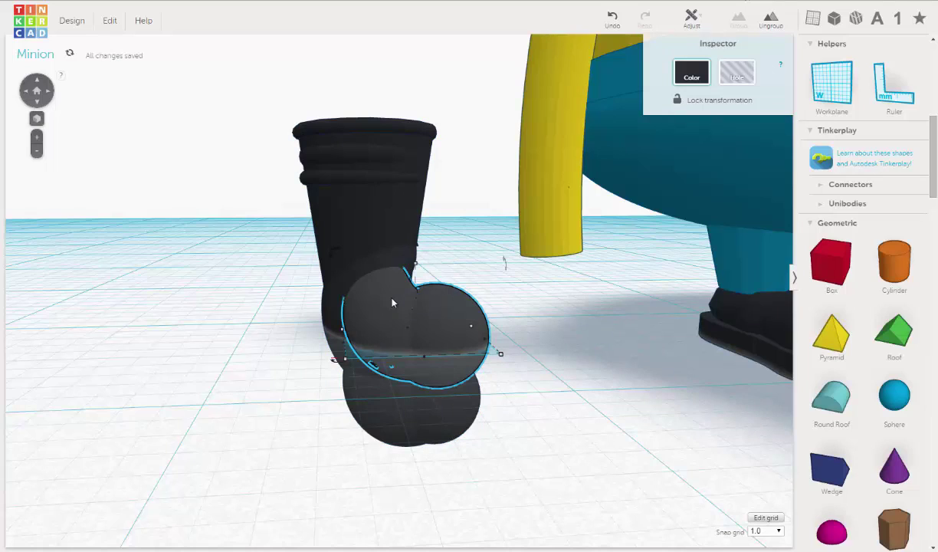
{"action": "left_click_drag", "start_coordinate": [336, 253], "coordinate": [372, 230]}
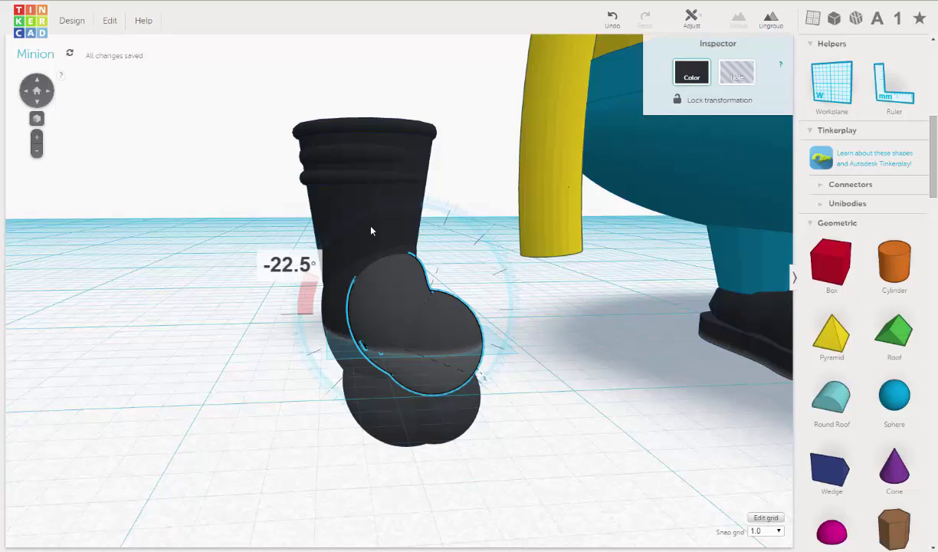
{"action": "left_click_drag", "start_coordinate": [371, 230], "coordinate": [432, 331]}
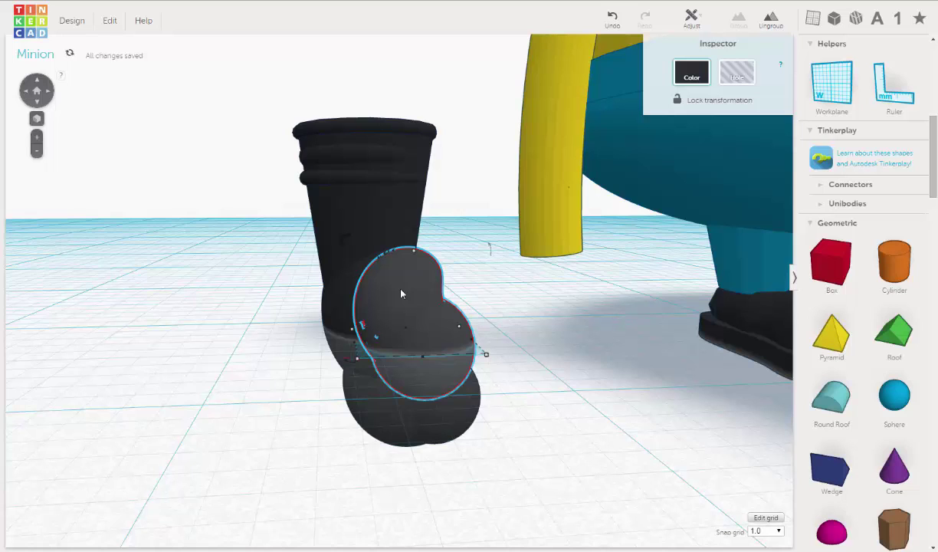
Step: Shift the rotated thumb 1 mm sideways, away from the Minion's body, to sit over the palm
{"action": "key", "text": "Left"}
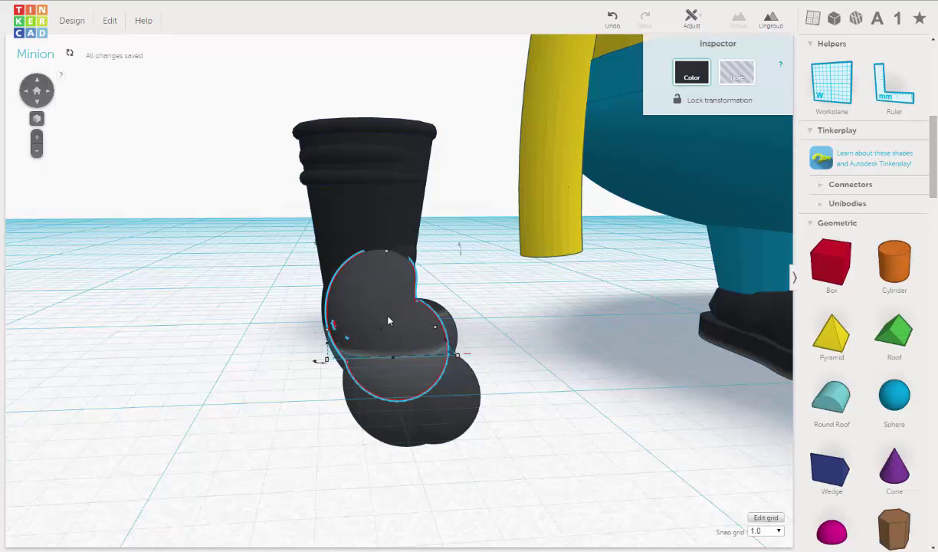
{"action": "right_click_drag", "start_coordinate": [303, 318], "coordinate": [473, 309]}
{"action": "scroll", "coordinate": [376, 305], "scroll_direction": "down", "scroll_amount": 5}
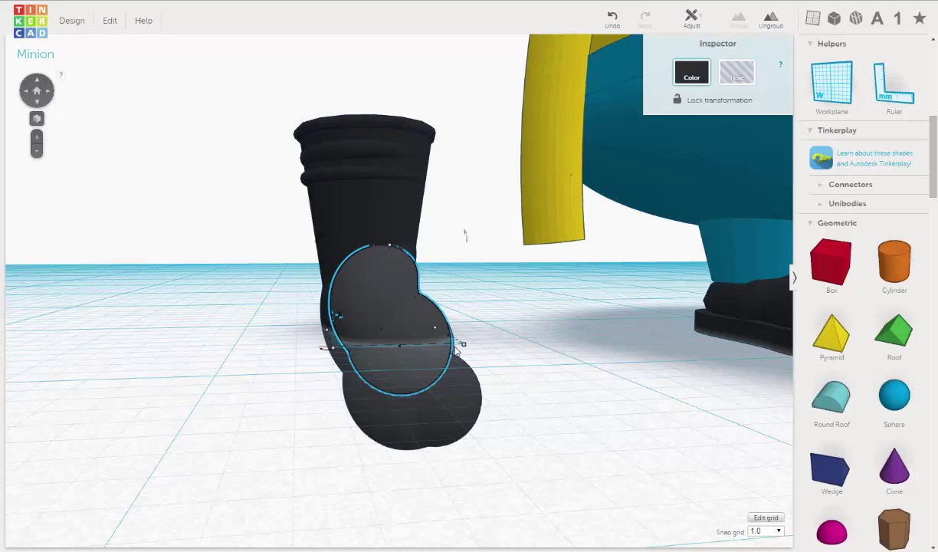
Step: Rotate the glove's thumb 90° in the horizontal plane, and tilt it more upright in the vertical plane facing the palm's edge
{"action": "right_click_drag", "start_coordinate": [453, 399], "coordinate": [342, 430]}
{"action": "left_click_drag", "start_coordinate": [335, 431], "coordinate": [439, 404]}
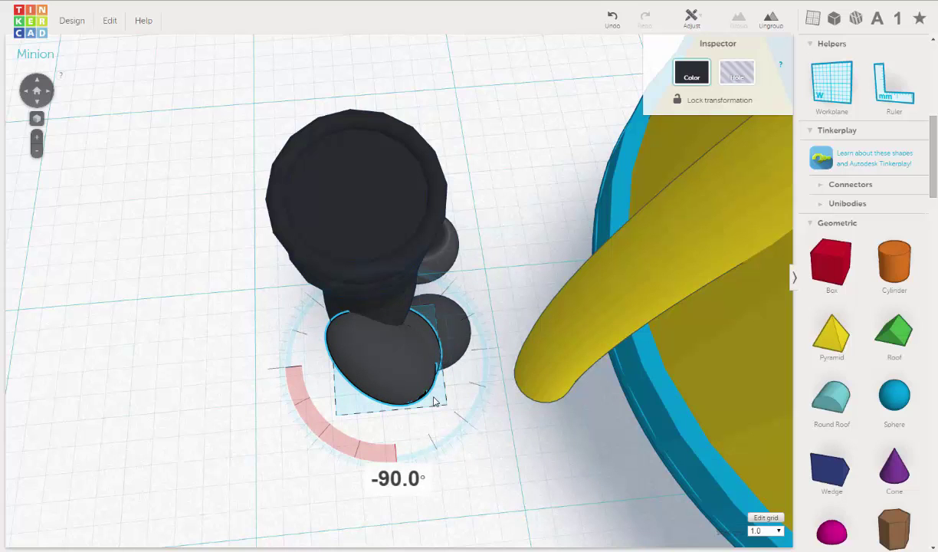
{"action": "left_click_drag", "start_coordinate": [434, 401], "coordinate": [341, 437]}
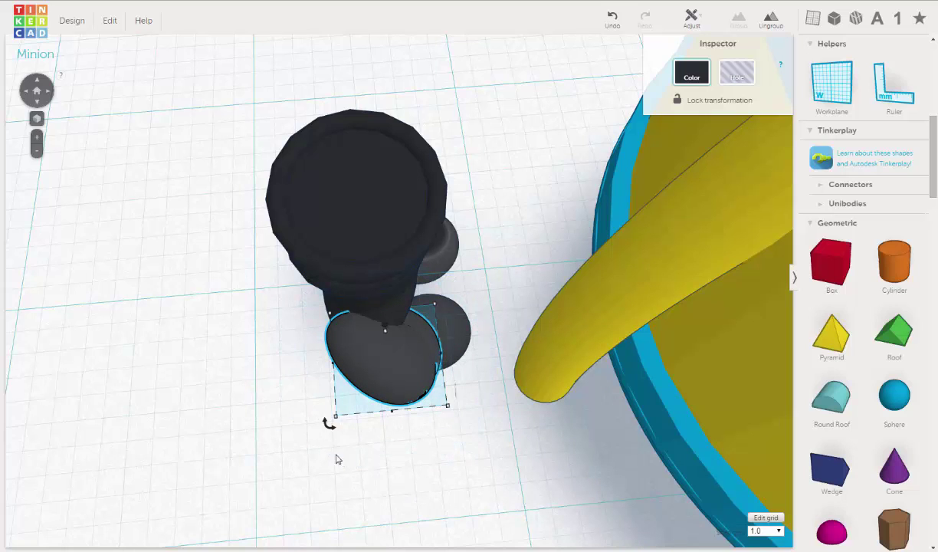
{"action": "right_click_drag", "start_coordinate": [413, 312], "coordinate": [319, 237]}
{"action": "left_click_drag", "start_coordinate": [319, 237], "coordinate": [382, 408]}
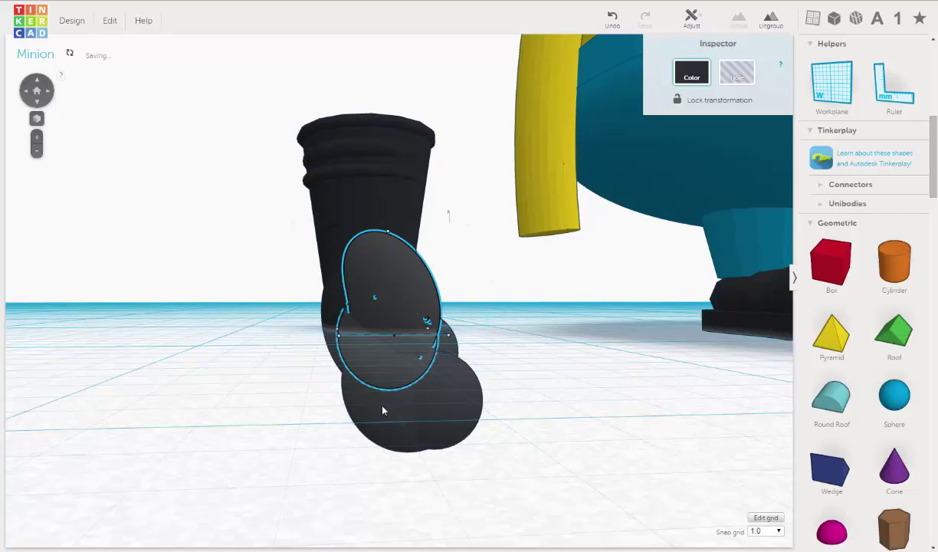
Step: Shift the thumb 1 mm sideways towards the Minion's body
{"action": "right_click_drag", "start_coordinate": [382, 407], "coordinate": [410, 406]}
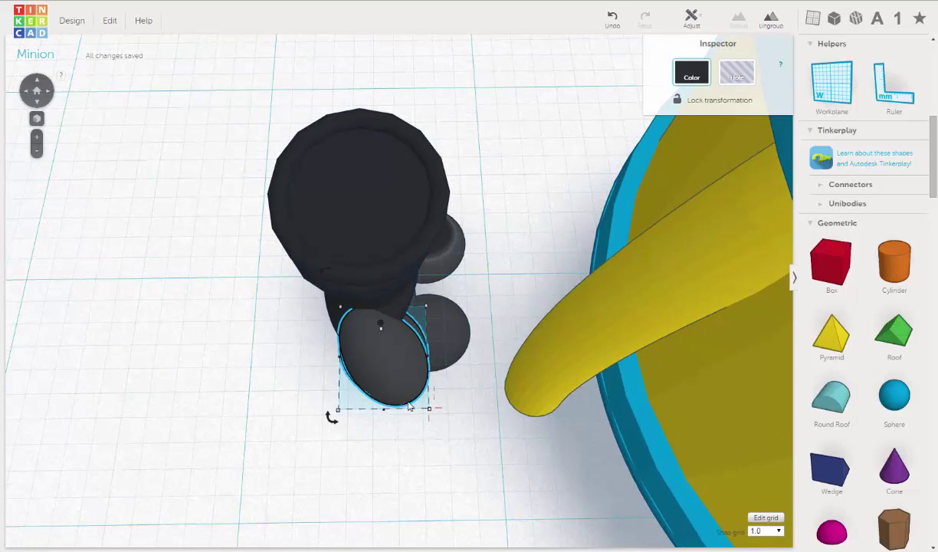
{"action": "key", "text": "Right"}
{"action": "key", "text": "Right"}
{"action": "key", "text": "Right"}
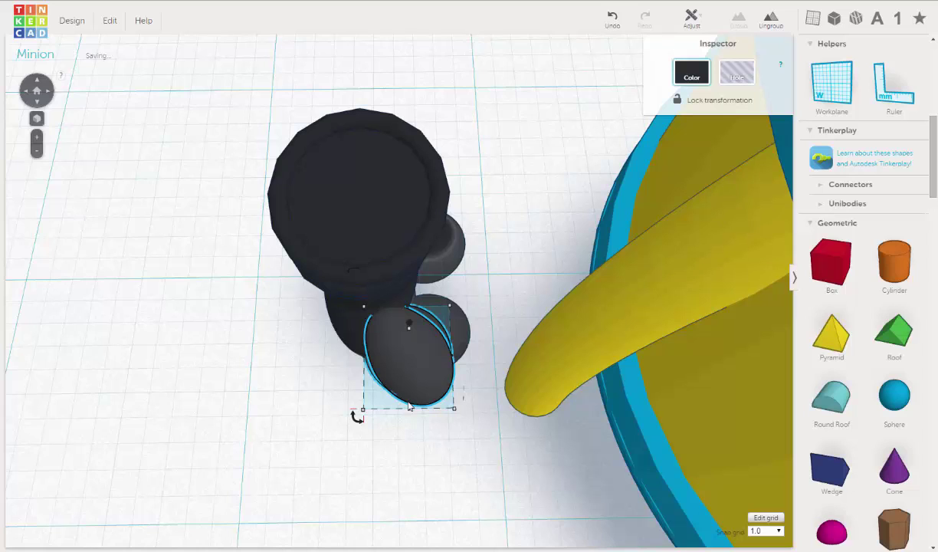
{"action": "key", "text": "Down"}
{"action": "key", "text": "Down"}
{"action": "key", "text": "Down"}
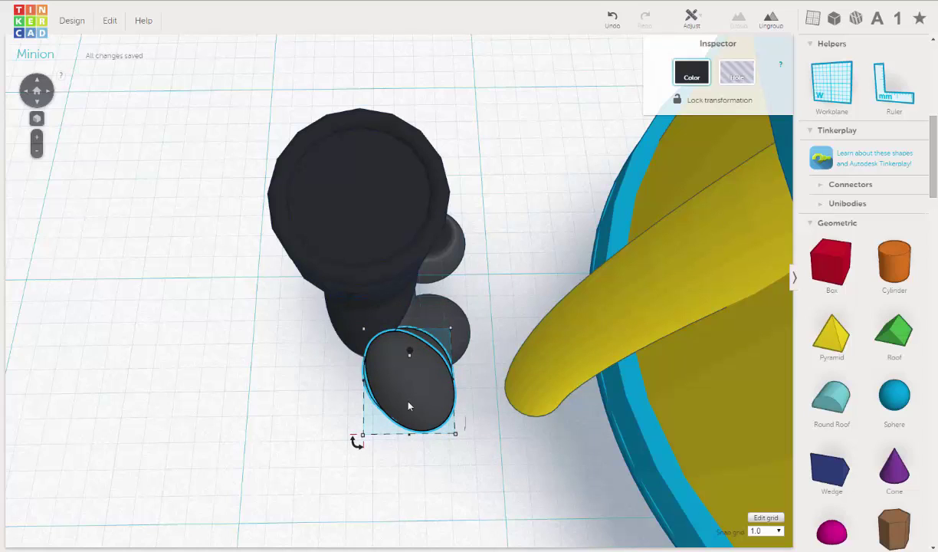
{"action": "key", "text": "Up"}
{"action": "key", "text": "Up"}
{"action": "key", "text": "Up"}
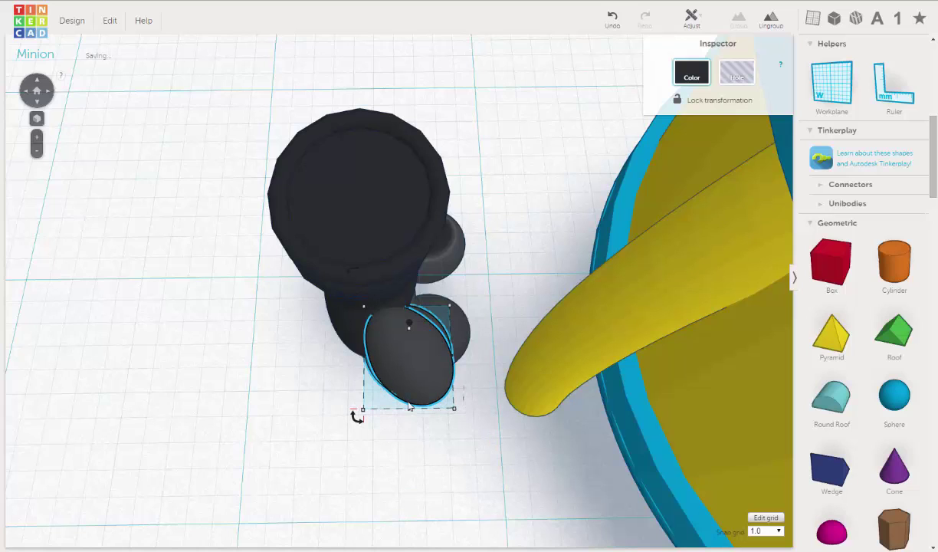
Step: Move the thumb 1 mm inwards so that it sinks into the palm of the glove
{"action": "key", "text": "Up"}
{"action": "key", "text": "Up"}
{"action": "key", "text": "Up"}
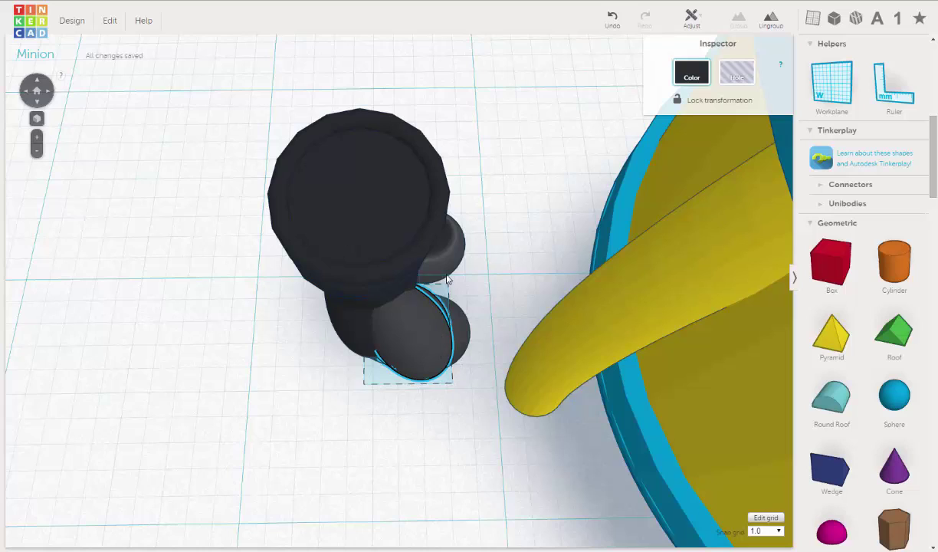
Step: Fine-tune the thumb's tilt with a slight rotation in the vertical plane seen from the glove's side
{"action": "right_click_drag", "start_coordinate": [447, 279], "coordinate": [508, 232]}
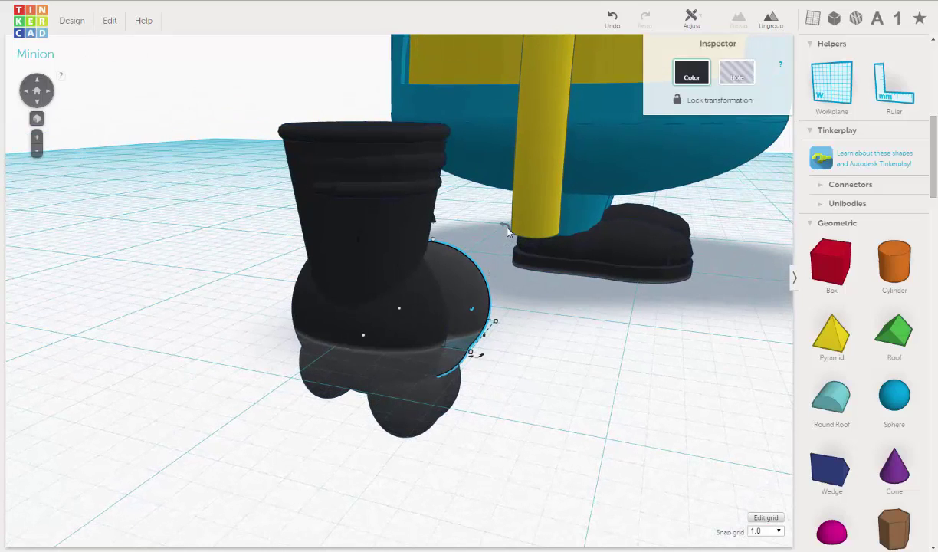
{"action": "left_click_drag", "start_coordinate": [507, 232], "coordinate": [474, 214]}
{"action": "left_click_drag", "start_coordinate": [485, 273], "coordinate": [486, 273]}
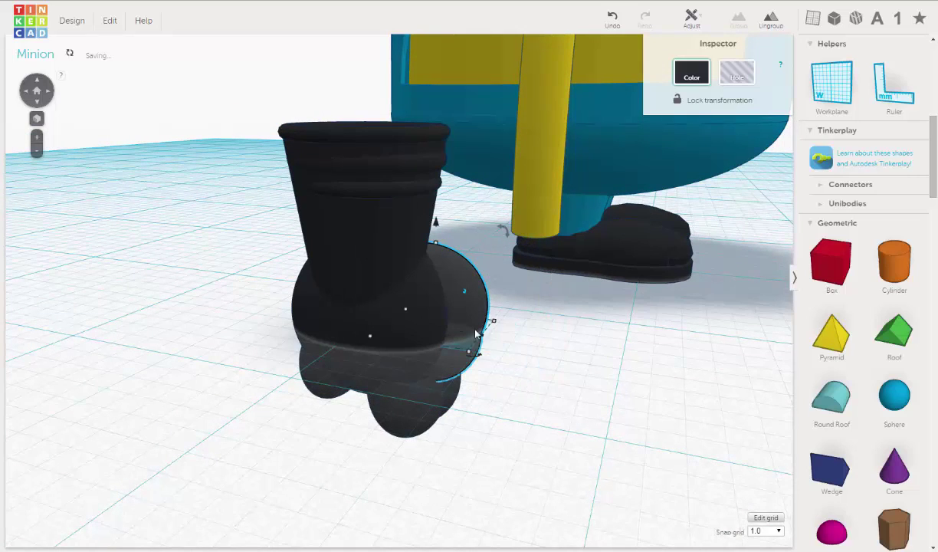
{"action": "right_click_drag", "start_coordinate": [337, 344], "coordinate": [521, 243]}
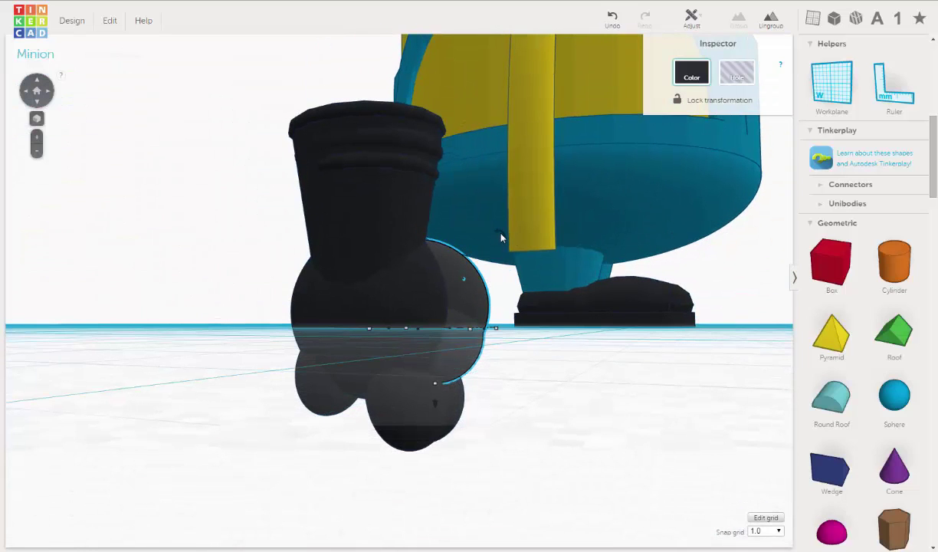
{"action": "left_click_drag", "start_coordinate": [499, 236], "coordinate": [478, 387]}
Step: Shift the thumb 1 mm outwards from the palm, towards the Minion's front
{"action": "right_click_drag", "start_coordinate": [347, 407], "coordinate": [340, 405]}
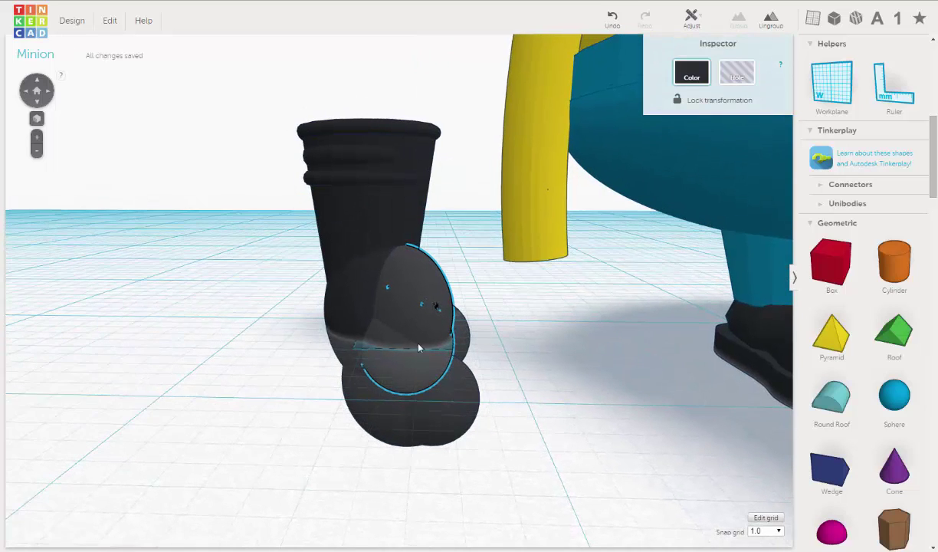
{"action": "right_click_drag", "start_coordinate": [437, 356], "coordinate": [554, 332]}
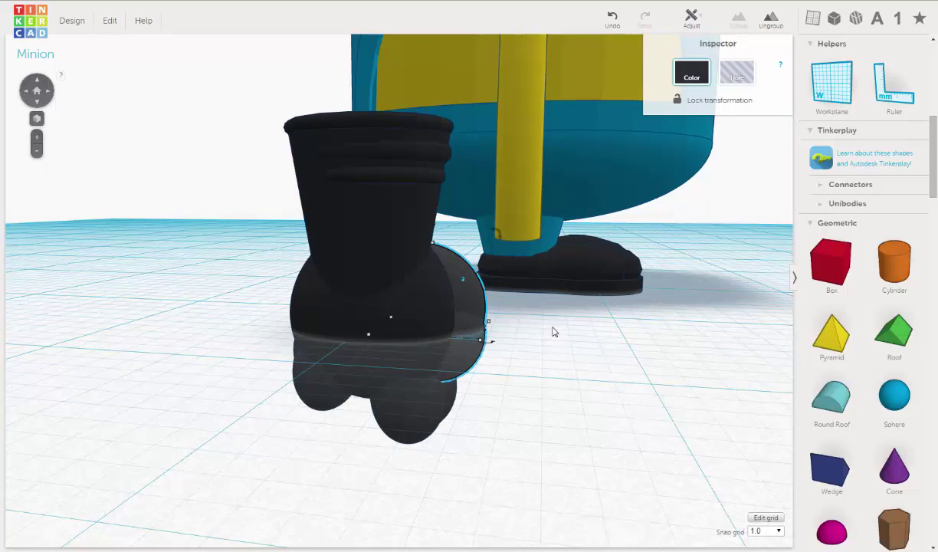
{"action": "key", "text": "Right"}
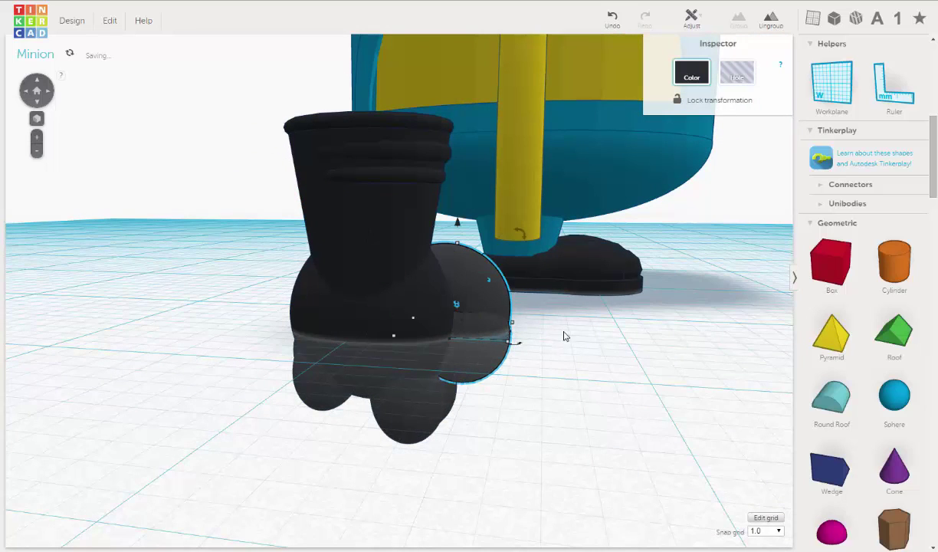
Step: Rotate the thumb 31° in the vertical plane so its lower tip swings outwards from the palm
{"action": "right_click_drag", "start_coordinate": [375, 345], "coordinate": [458, 241]}
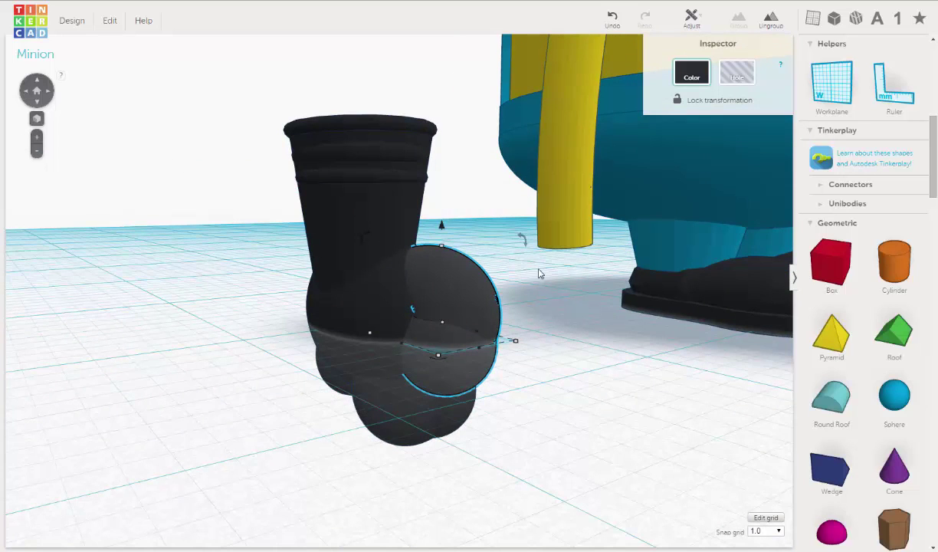
{"action": "right_click_drag", "start_coordinate": [538, 269], "coordinate": [509, 226]}
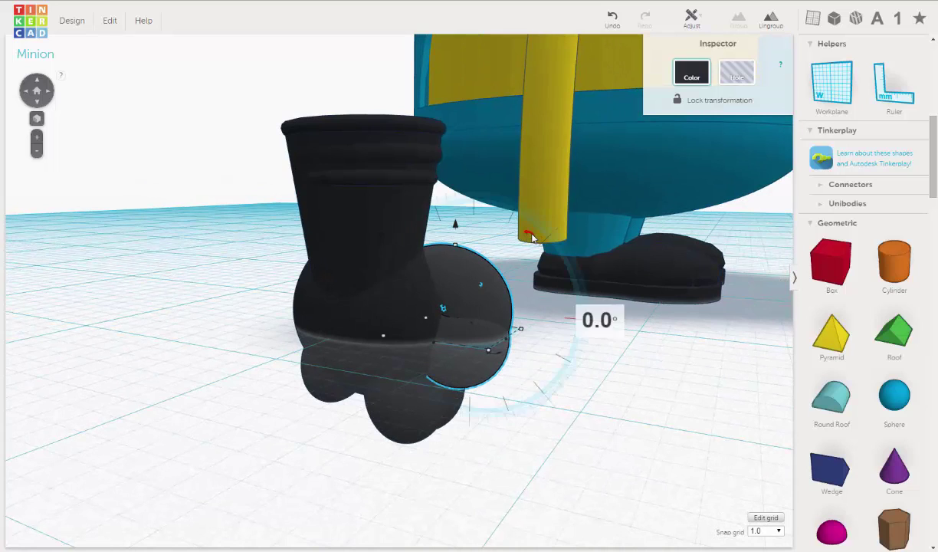
{"action": "left_click_drag", "start_coordinate": [542, 218], "coordinate": [484, 182]}
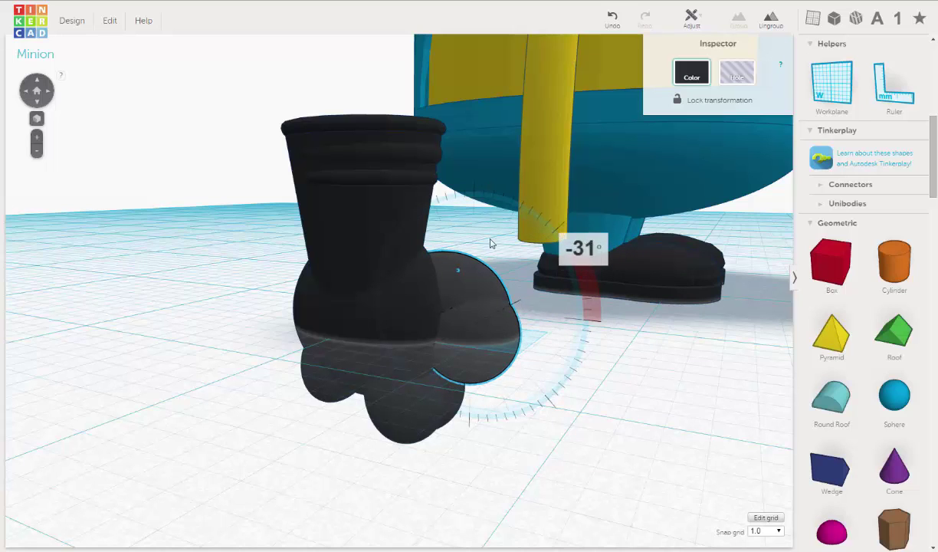
Step: Turn the thumb slightly in the horizontal plane to angle it against the palm
{"action": "right_click_drag", "start_coordinate": [362, 337], "coordinate": [348, 294]}
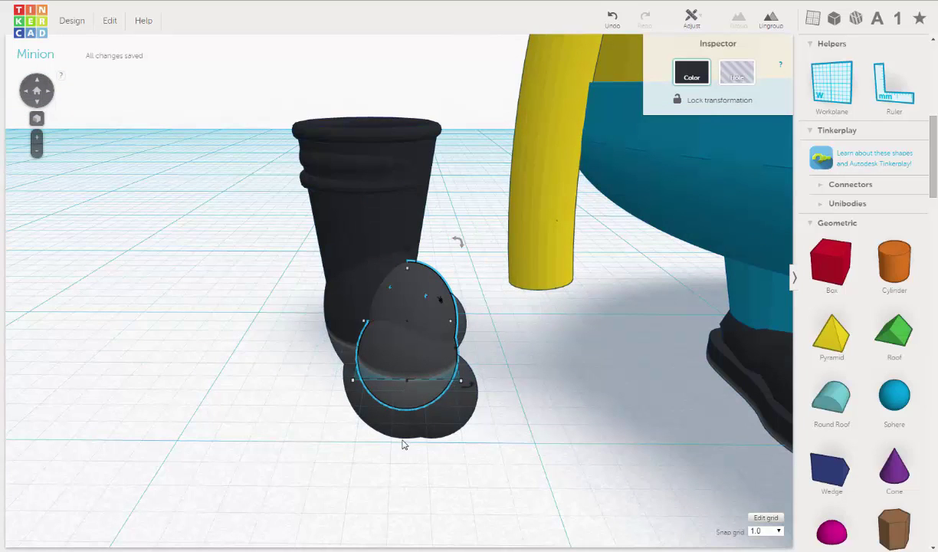
{"action": "right_click_drag", "start_coordinate": [402, 440], "coordinate": [404, 447]}
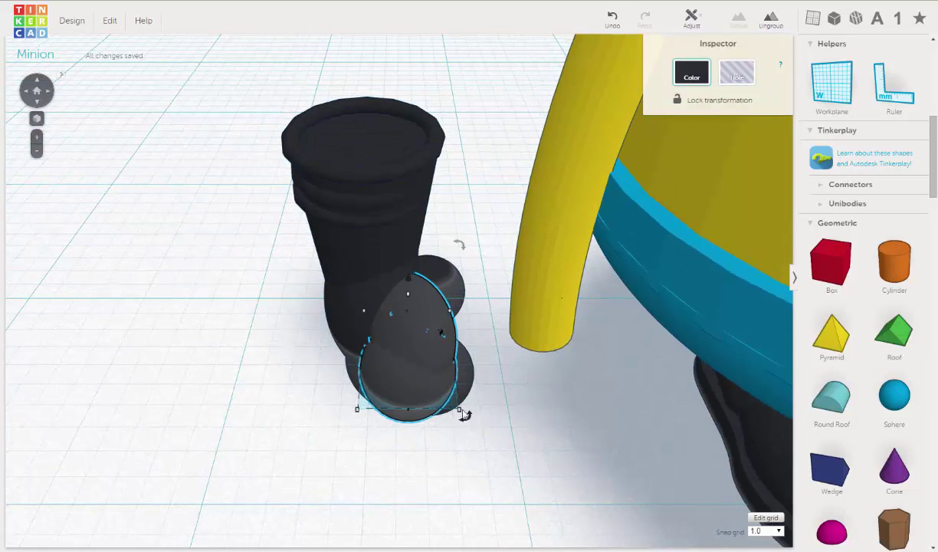
{"action": "left_click_drag", "start_coordinate": [465, 414], "coordinate": [497, 394]}
{"action": "right_click_drag", "start_coordinate": [465, 304], "coordinate": [495, 337]}
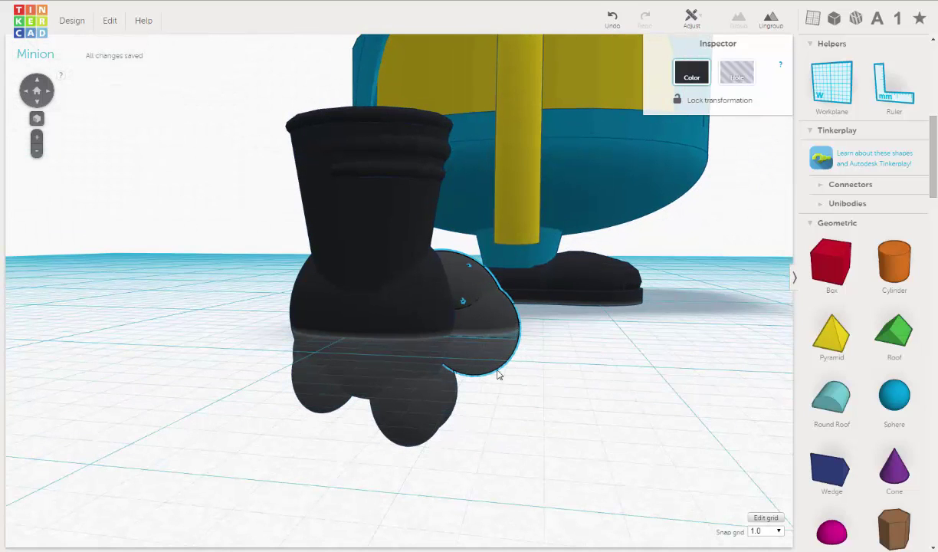
{"action": "right_click_drag", "start_coordinate": [443, 381], "coordinate": [483, 320]}
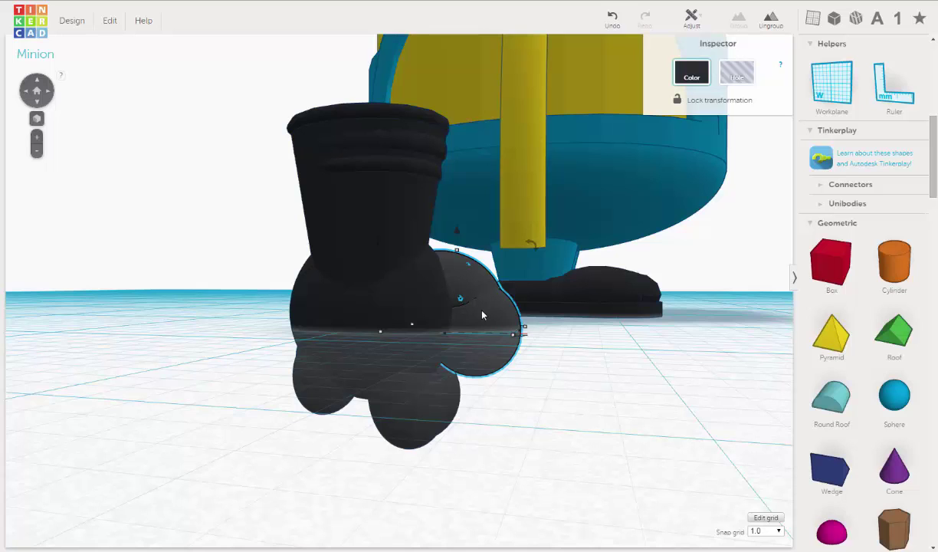
{"action": "key", "text": "Right"}
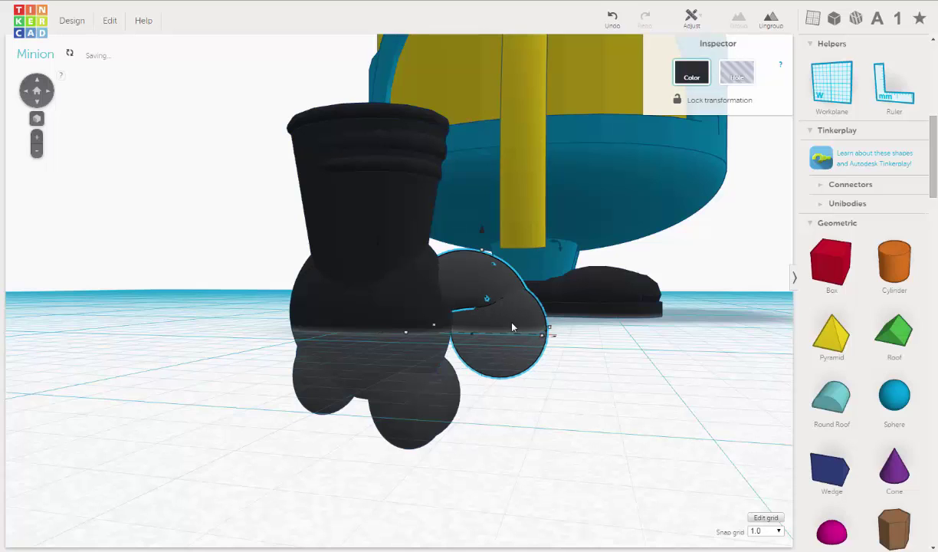
{"action": "key", "text": "f"}
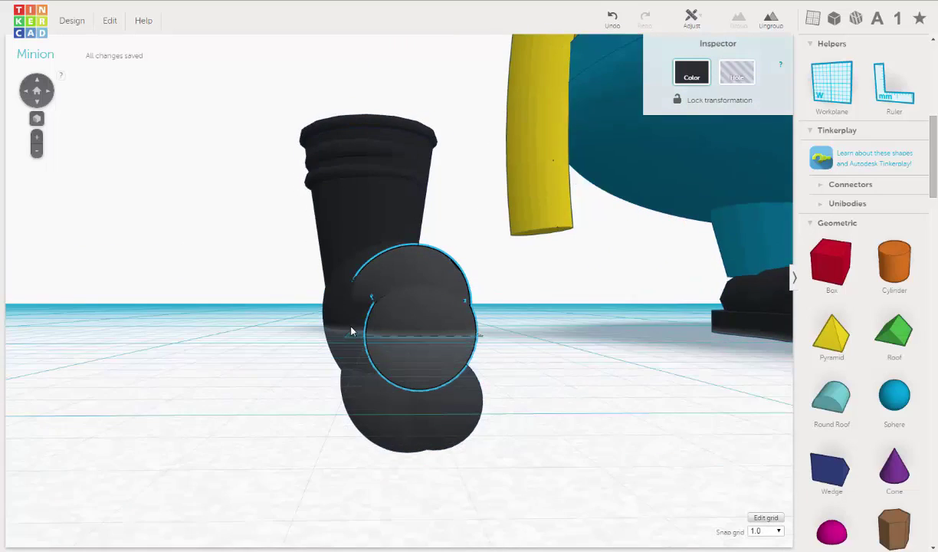
{"action": "right_click_drag", "start_coordinate": [351, 331], "coordinate": [379, 414]}
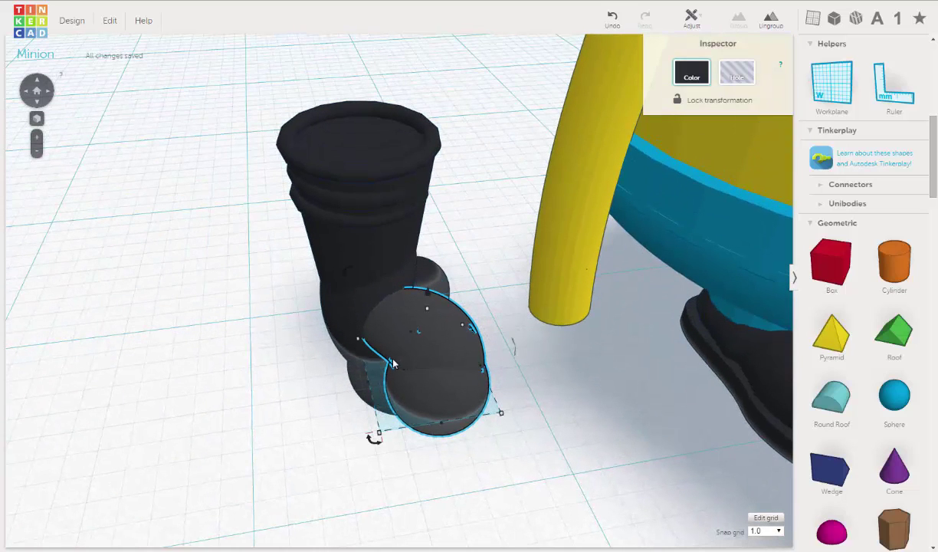
{"action": "right_click_drag", "start_coordinate": [489, 355], "coordinate": [576, 320]}
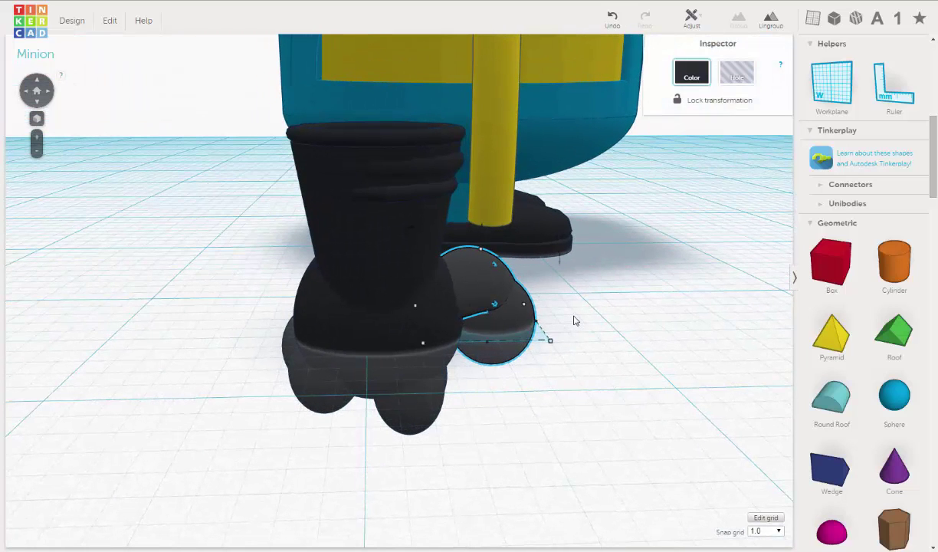
{"action": "key", "text": "Left"}
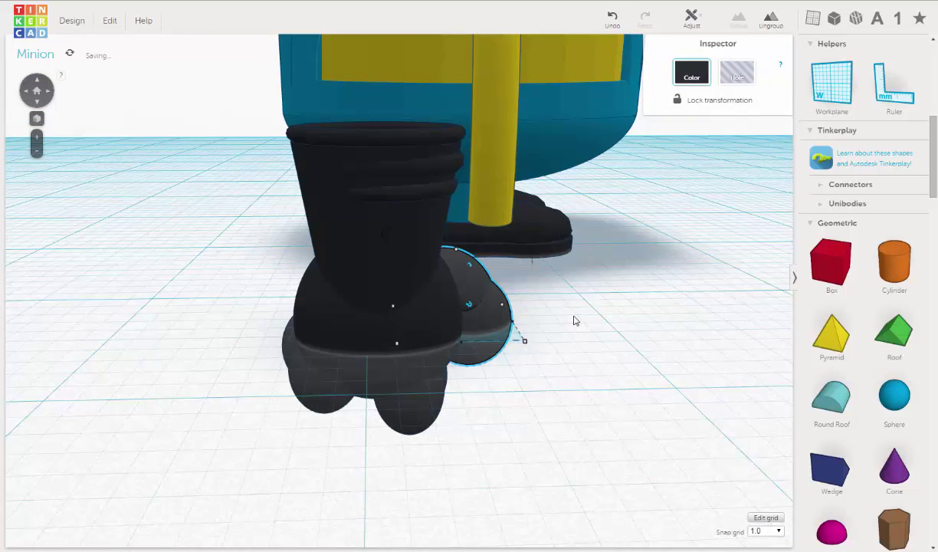
Step: Rotate the thumb 22.5° in the vertical plane facing its tip so it leans towards the Minion's body, and deselect it
{"action": "right_click_drag", "start_coordinate": [433, 348], "coordinate": [371, 311]}
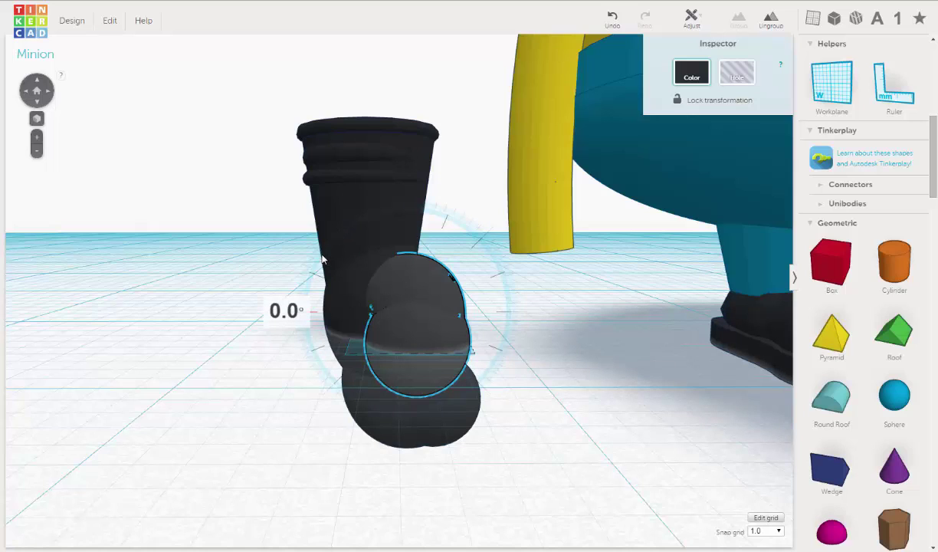
{"action": "left_click_drag", "start_coordinate": [322, 259], "coordinate": [319, 259]}
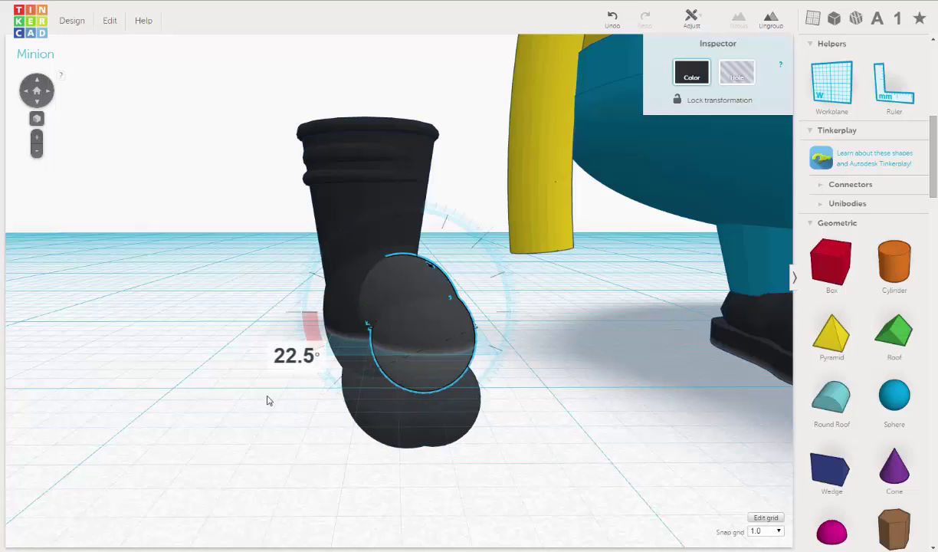
{"action": "left_click_drag", "start_coordinate": [267, 400], "coordinate": [260, 401]}
{"action": "right_click_drag", "start_coordinate": [452, 381], "coordinate": [499, 391]}
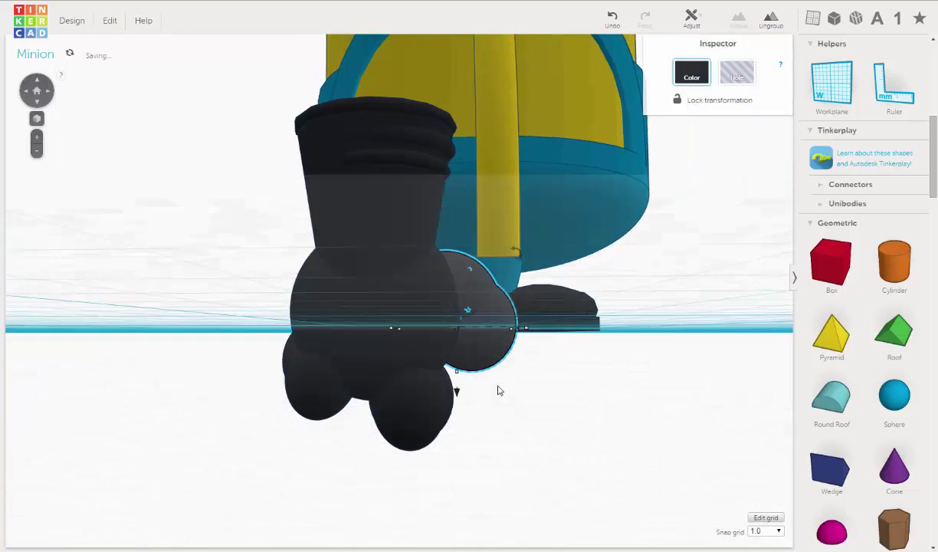
{"action": "left_click", "coordinate": [496, 403]}
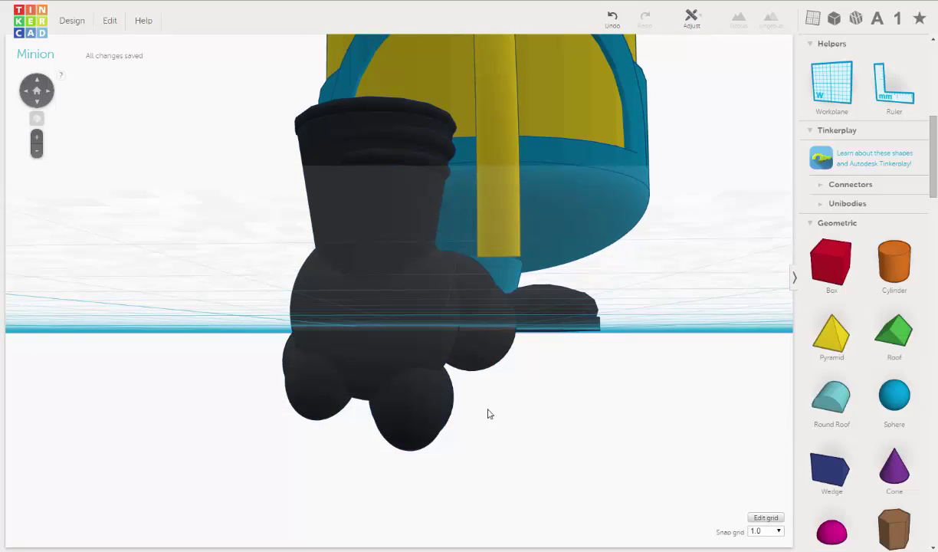
Step: Reselect the thumb, lower it slightly along the palm, and deselect it
{"action": "right_click_drag", "start_coordinate": [437, 415], "coordinate": [453, 295]}
{"action": "left_click", "coordinate": [453, 295]}
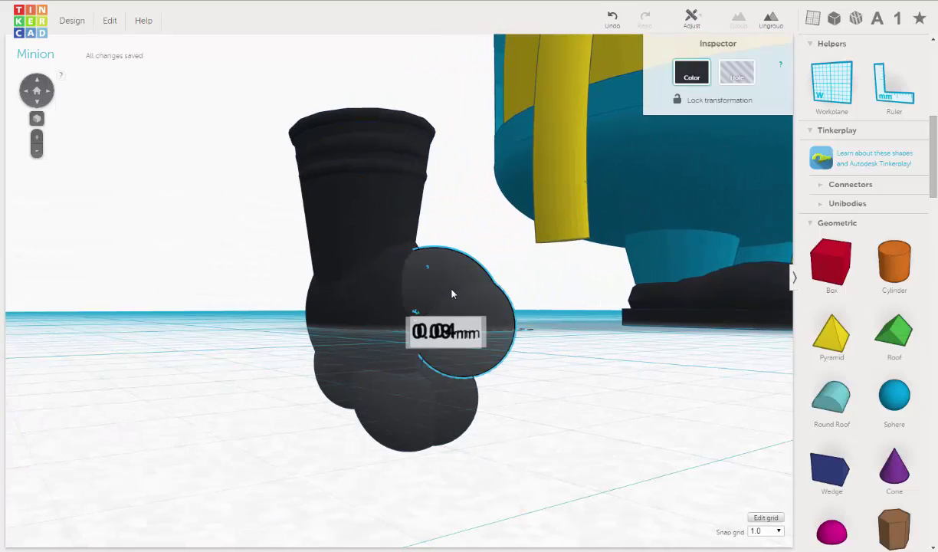
{"action": "mouse_move", "coordinate": [442, 231]}
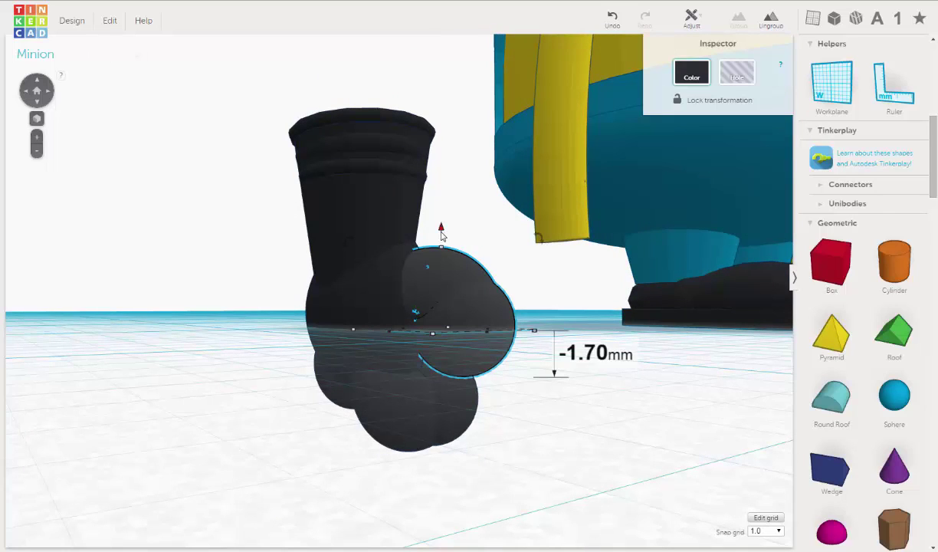
{"action": "left_click_drag", "start_coordinate": [441, 250], "coordinate": [442, 258]}
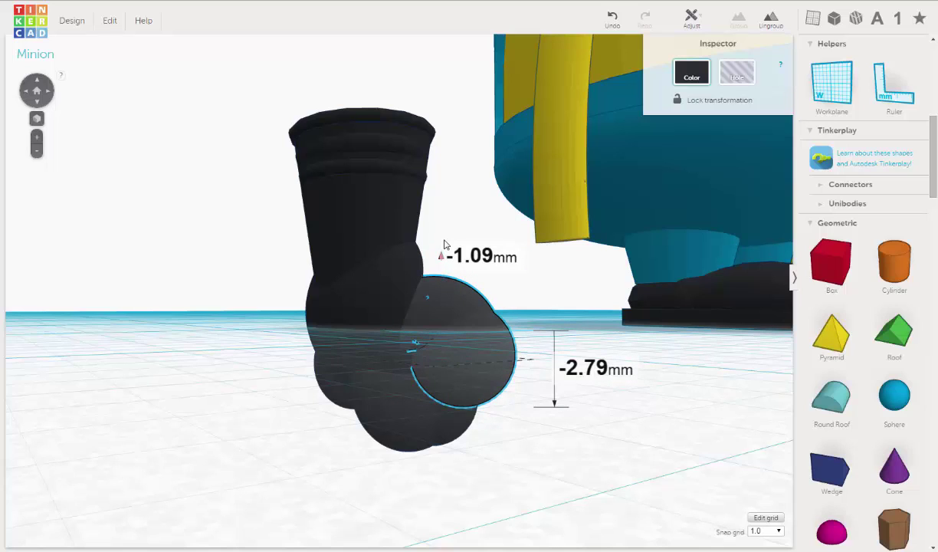
{"action": "key", "text": "ctrl+z"}
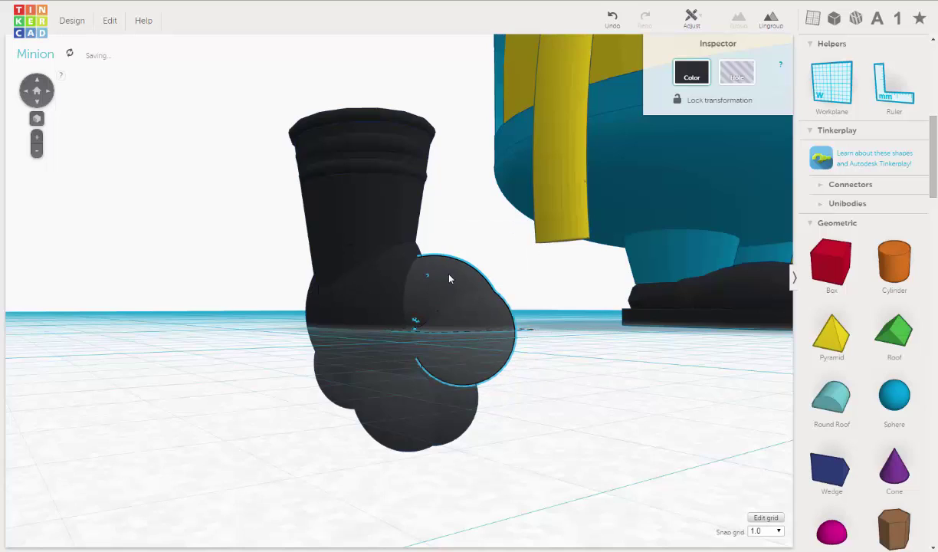
{"action": "right_click_drag", "start_coordinate": [450, 274], "coordinate": [602, 377]}
{"action": "left_click", "coordinate": [578, 388]}
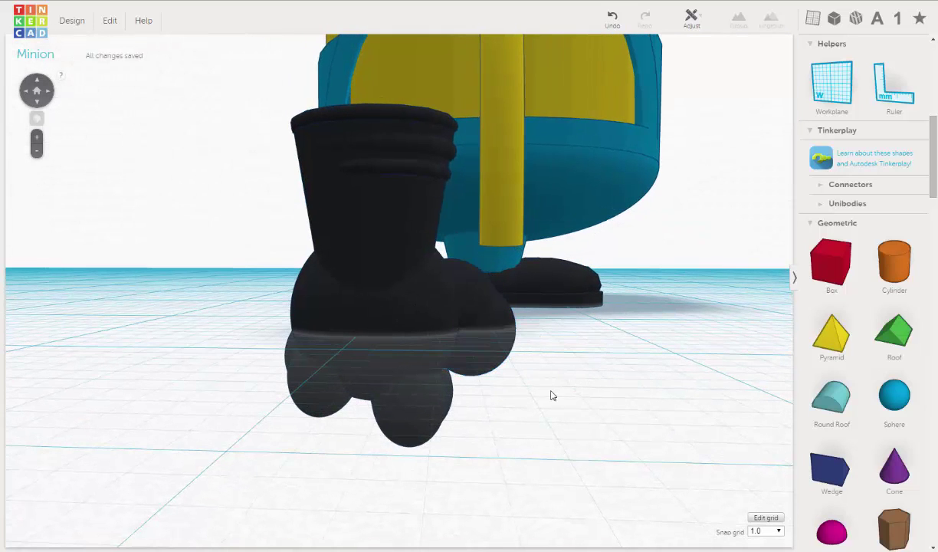
Step: Group the palm, fingers and thumb into one hand and tilt it so the fingertips swing towards the Minion's body
{"action": "right_click_drag", "start_coordinate": [395, 412], "coordinate": [559, 380]}
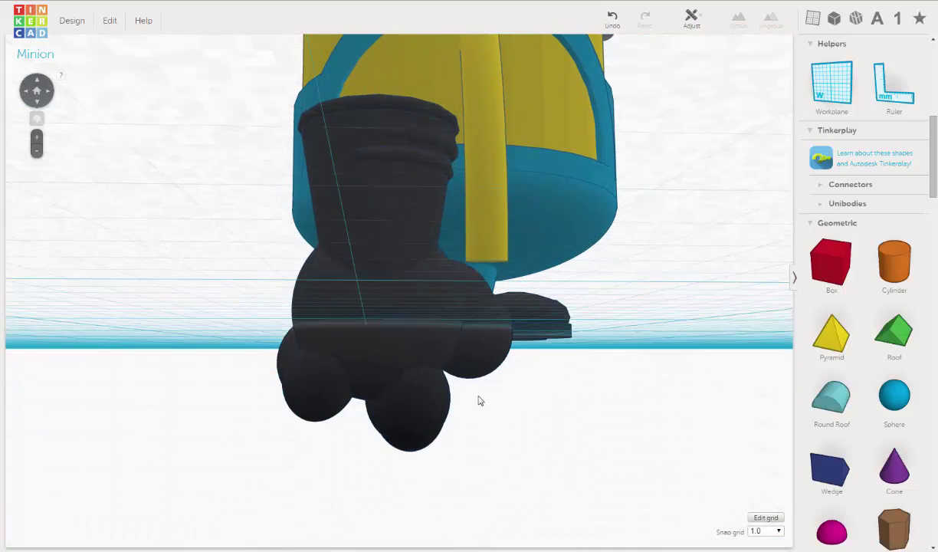
{"action": "right_click_drag", "start_coordinate": [480, 400], "coordinate": [394, 400]}
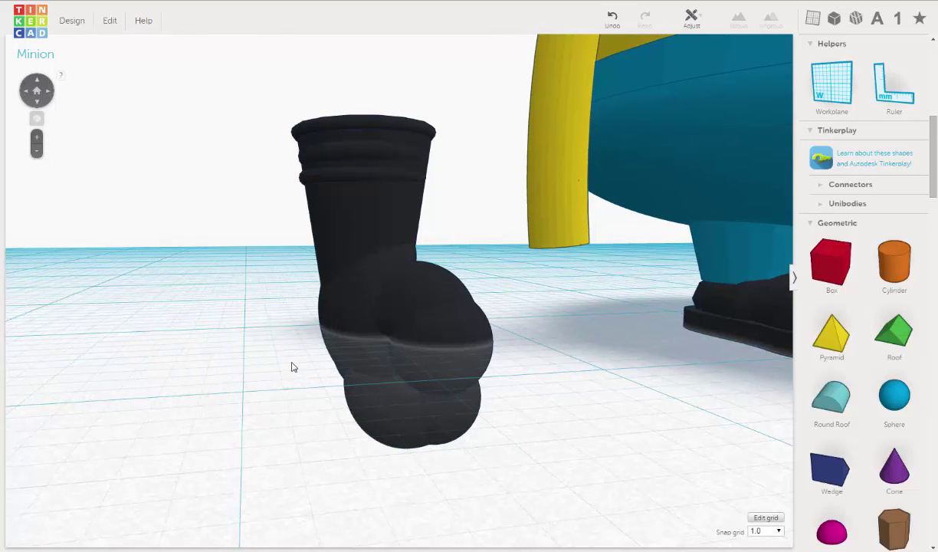
{"action": "right_click_drag", "start_coordinate": [291, 367], "coordinate": [422, 418]}
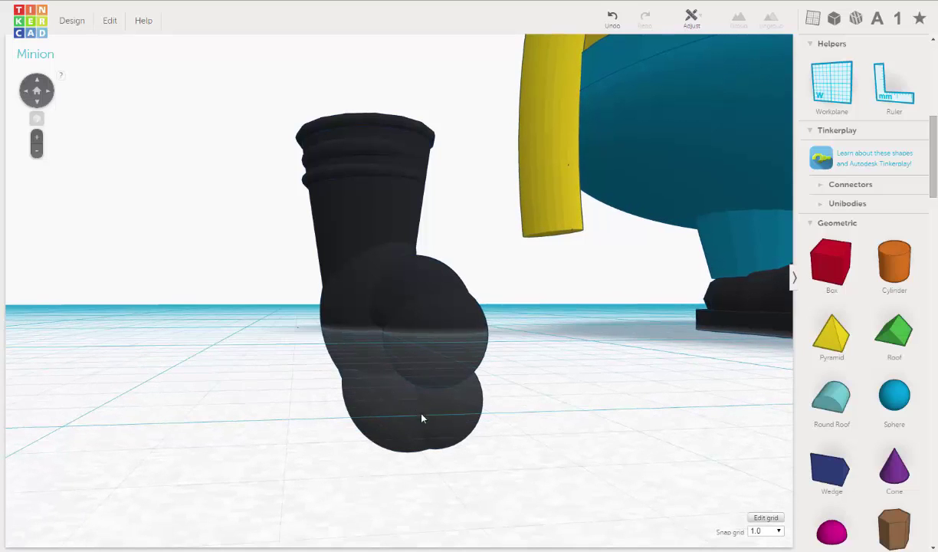
{"action": "left_click_drag", "start_coordinate": [316, 347], "coordinate": [523, 495]}
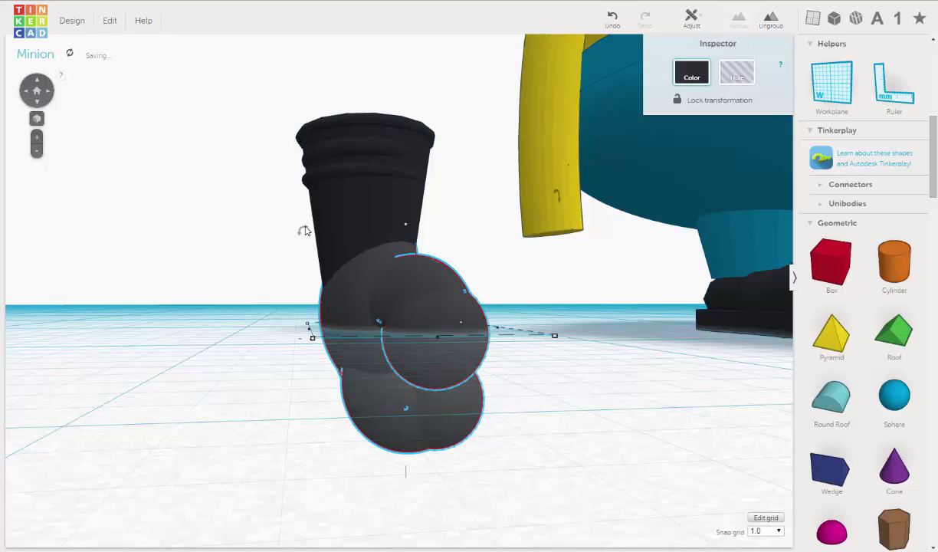
{"action": "mouse_move", "coordinate": [305, 231]}
{"action": "left_click_drag", "start_coordinate": [305, 231], "coordinate": [277, 274]}
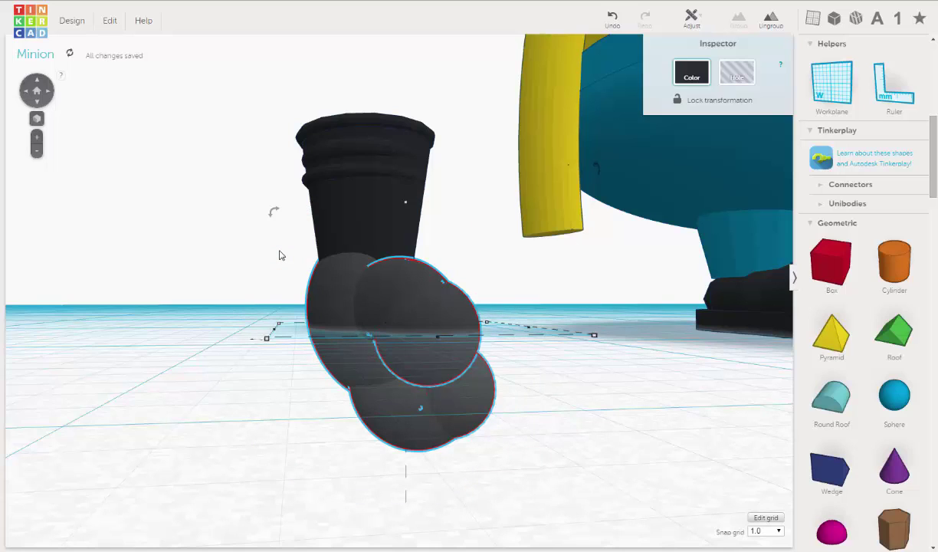
Step: Shift the hand towards the Minion's body, set the snap grid to 0.25, and nudge the hand back 0.5 mm under the cuff
{"action": "key", "text": "Right"}
{"action": "key", "text": "Right"}
{"action": "key", "text": "Right"}
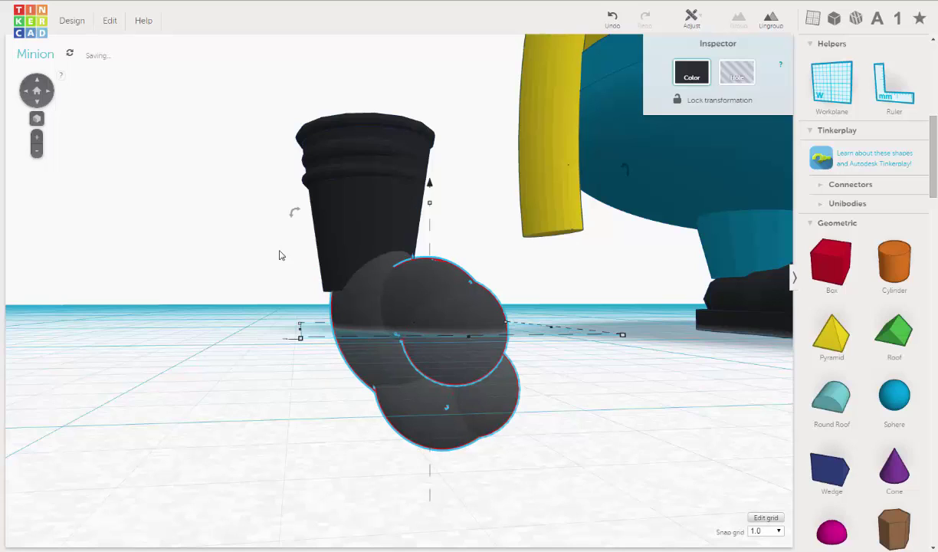
{"action": "left_click", "coordinate": [779, 532]}
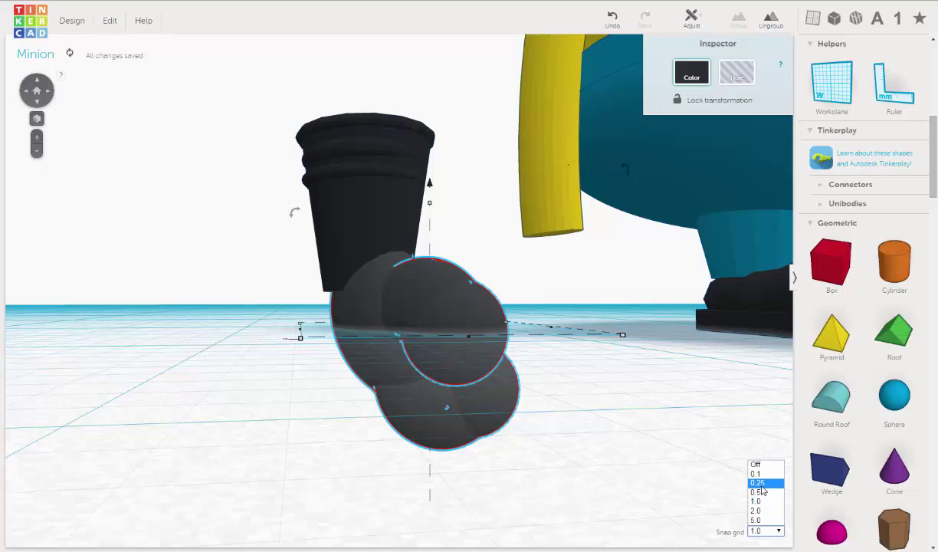
{"action": "left_click", "coordinate": [759, 483]}
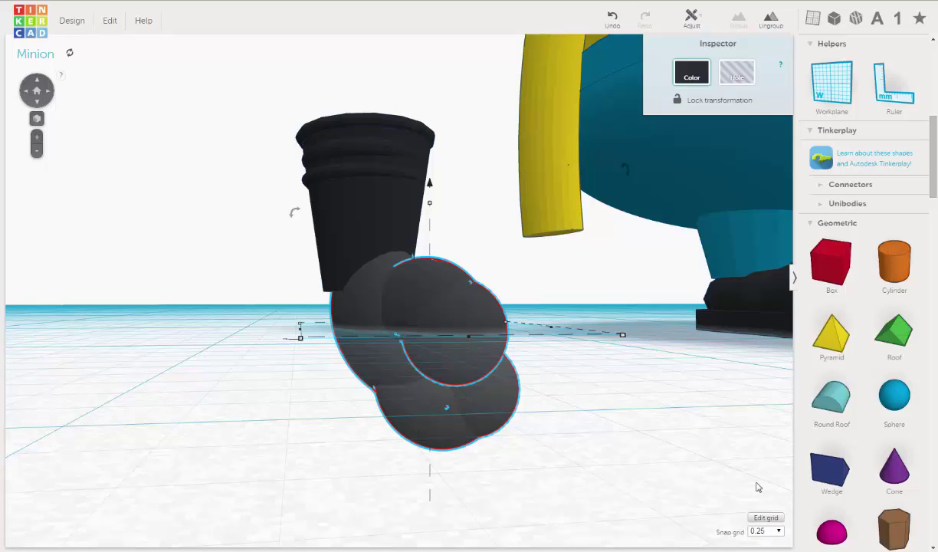
{"action": "key", "text": "Left"}
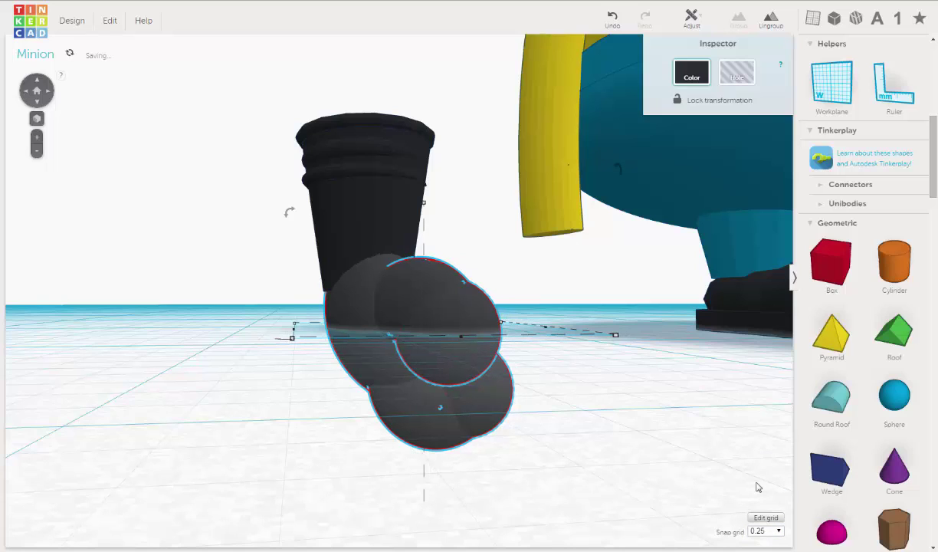
{"action": "key", "text": "Left"}
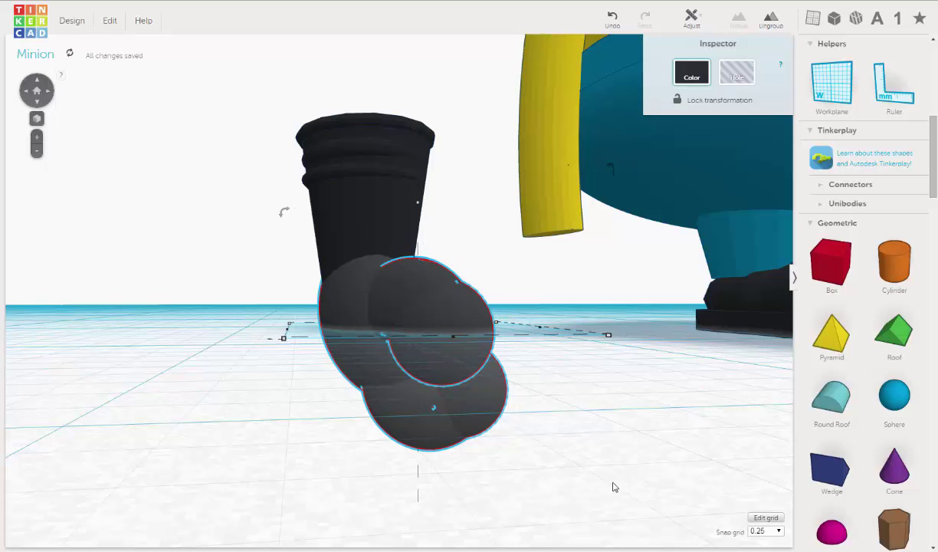
Step: Group the cuff and its rings into one shape and lower it about 0.29 mm into the hand
{"action": "right_click_drag", "start_coordinate": [521, 477], "coordinate": [484, 268]}
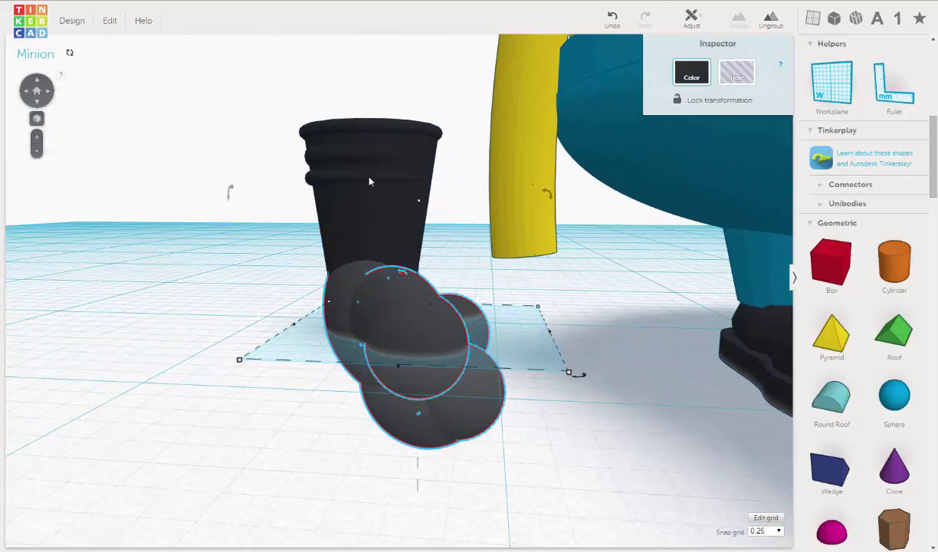
{"action": "left_click_drag", "start_coordinate": [369, 181], "coordinate": [387, 206]}
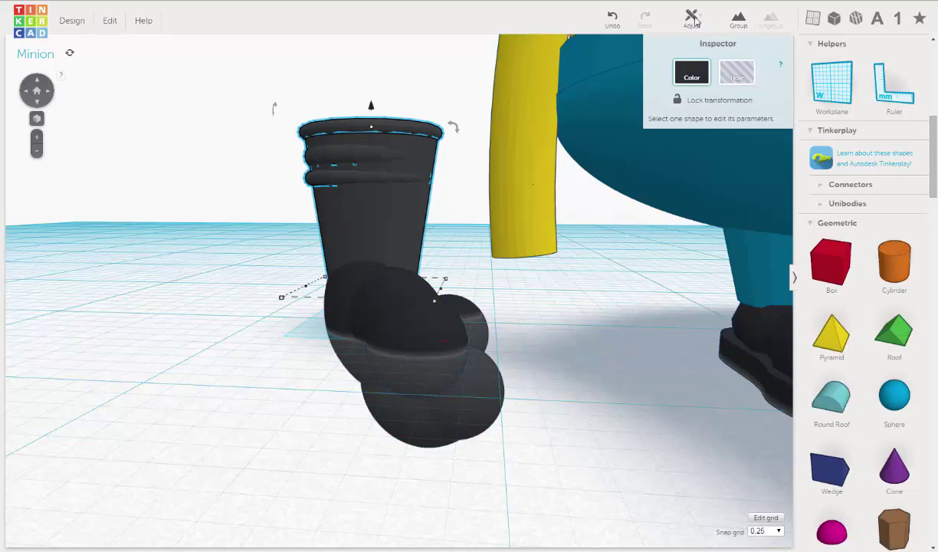
{"action": "left_click", "coordinate": [738, 21]}
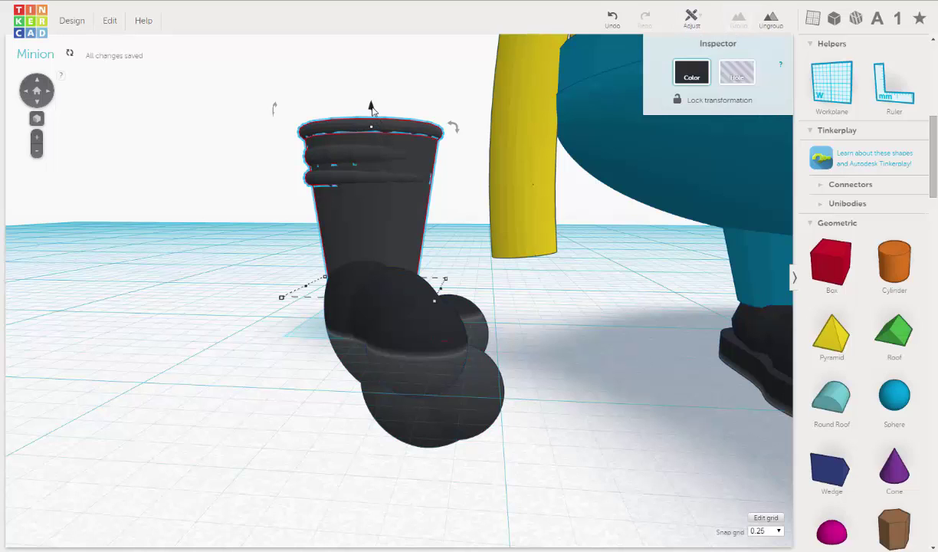
{"action": "left_click_drag", "start_coordinate": [372, 111], "coordinate": [374, 120]}
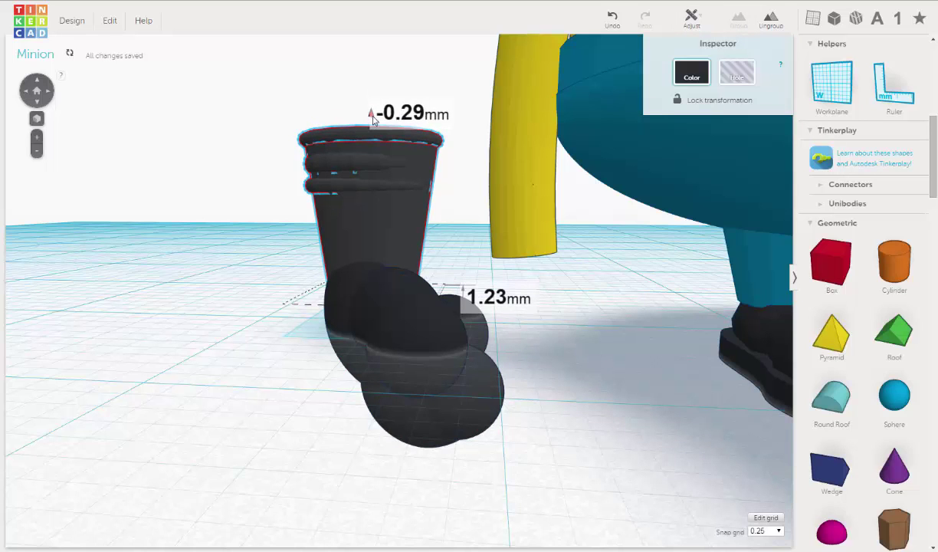
Step: Nudge the grouped cuff 0.25 mm away from the Minion's body to line it up with the wrist
{"action": "right_click_drag", "start_coordinate": [218, 253], "coordinate": [318, 240]}
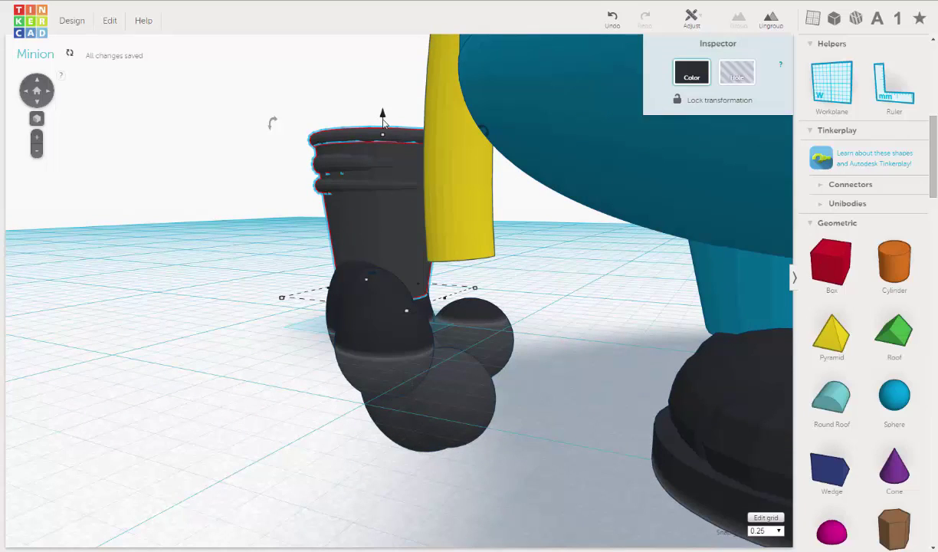
{"action": "right_click_drag", "start_coordinate": [457, 170], "coordinate": [389, 180]}
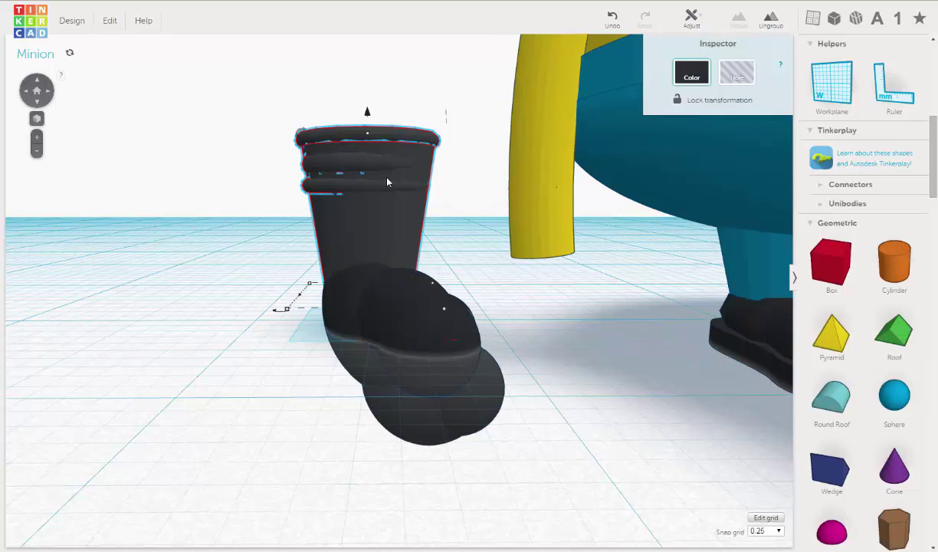
{"action": "key", "text": "Left"}
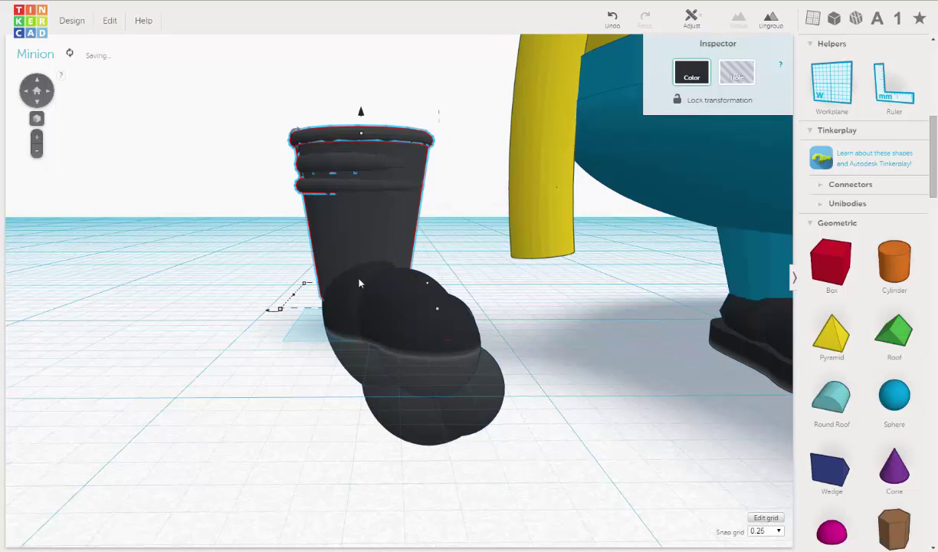
Step: Set the snap grid to 0.1 and nudge the cuff 0.1 mm back towards the Minion's body
{"action": "right_click_drag", "start_coordinate": [389, 256], "coordinate": [389, 253]}
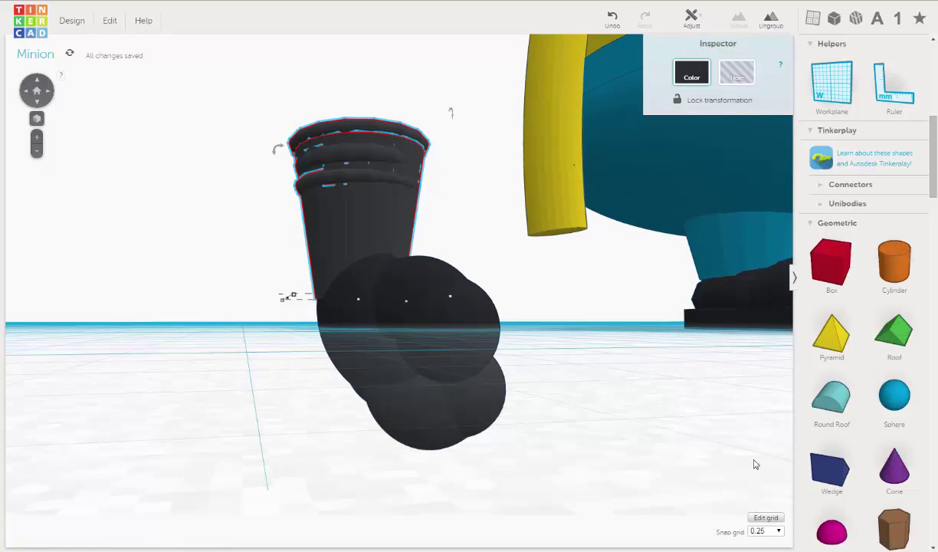
{"action": "left_click", "coordinate": [781, 532]}
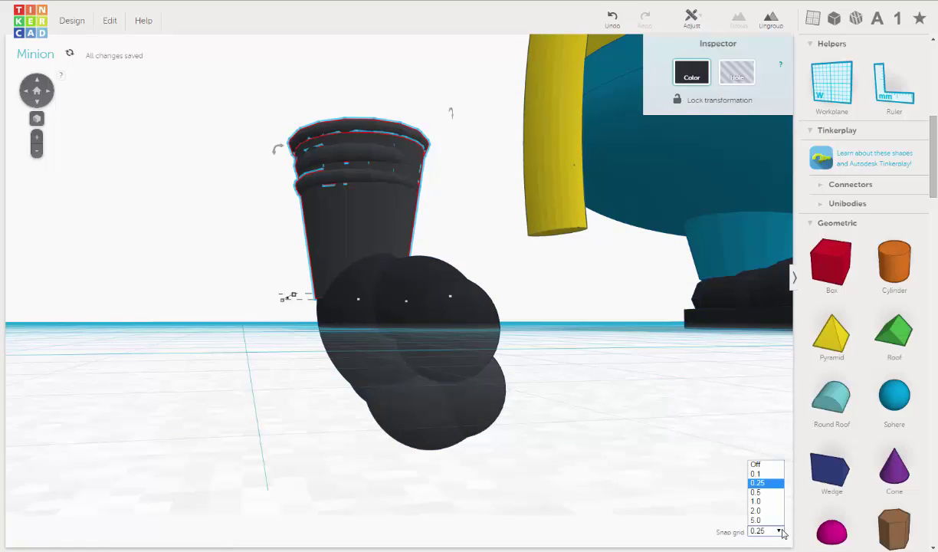
{"action": "left_click", "coordinate": [756, 474]}
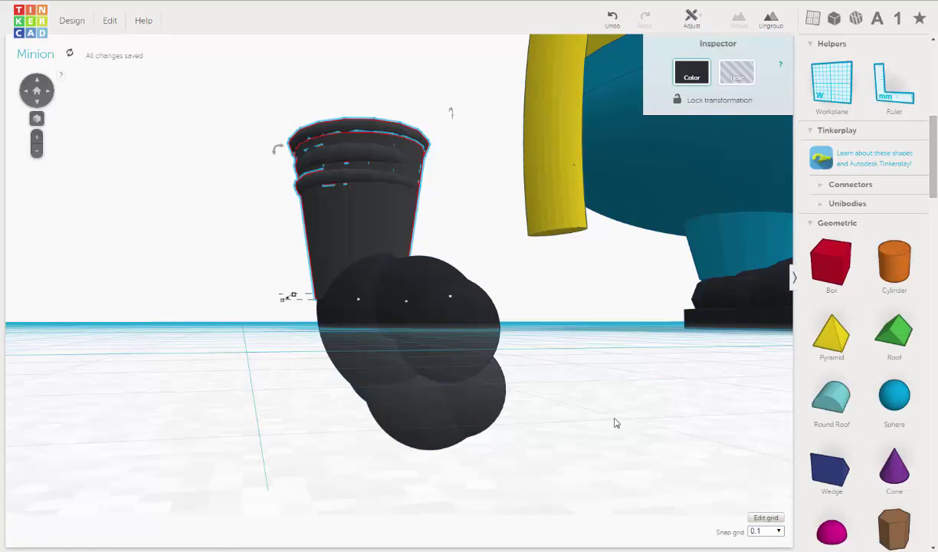
{"action": "right_click_drag", "start_coordinate": [550, 386], "coordinate": [529, 383]}
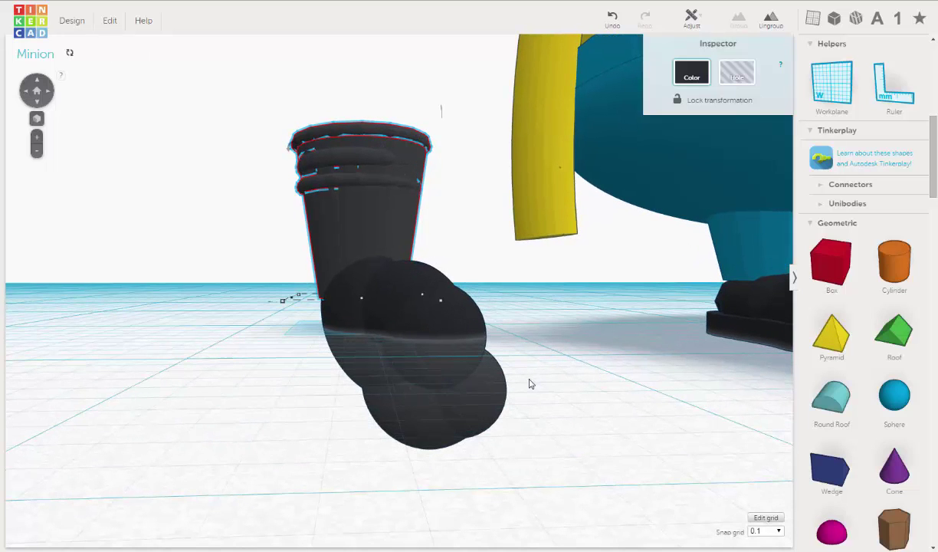
{"action": "key", "text": "Right"}
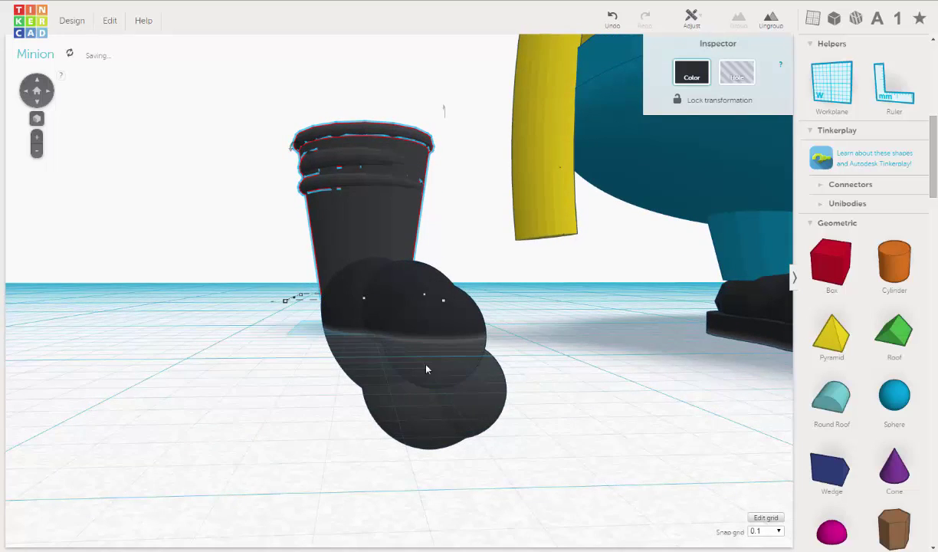
Step: Lower the cuff to 1.10 mm above the workplane so its base sinks into the hand, and deselect it
{"action": "scroll", "coordinate": [405, 377], "scroll_direction": "up", "scroll_amount": 6}
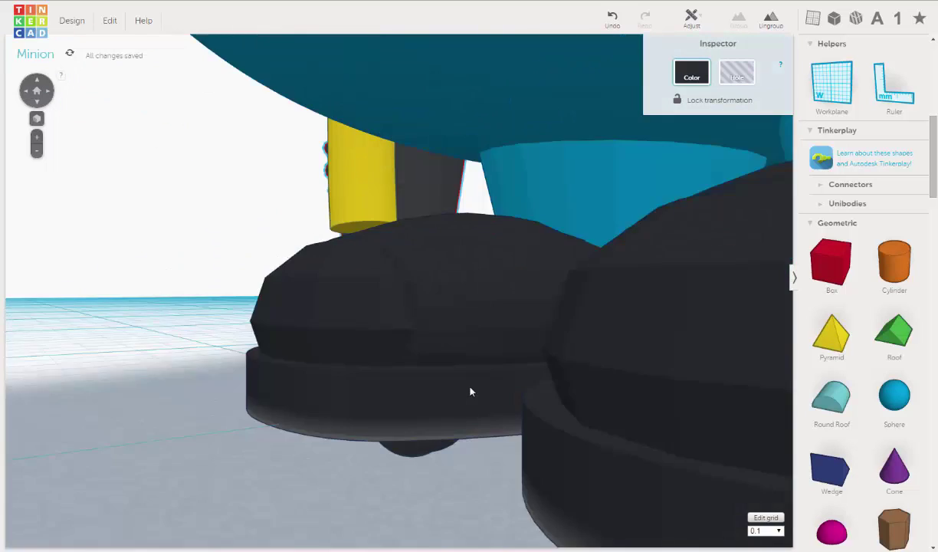
{"action": "scroll", "coordinate": [471, 392], "scroll_direction": "down", "scroll_amount": 5}
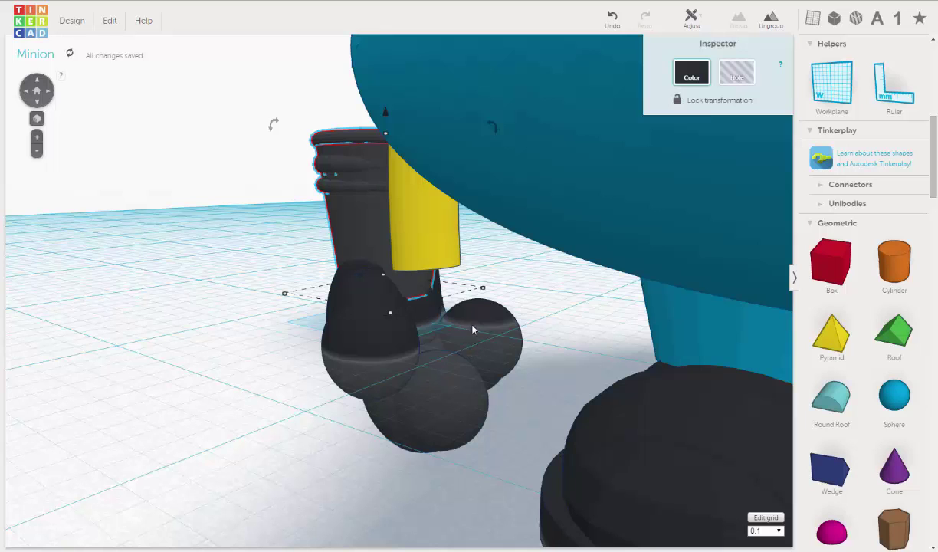
{"action": "right_click_drag", "start_coordinate": [341, 324], "coordinate": [284, 301]}
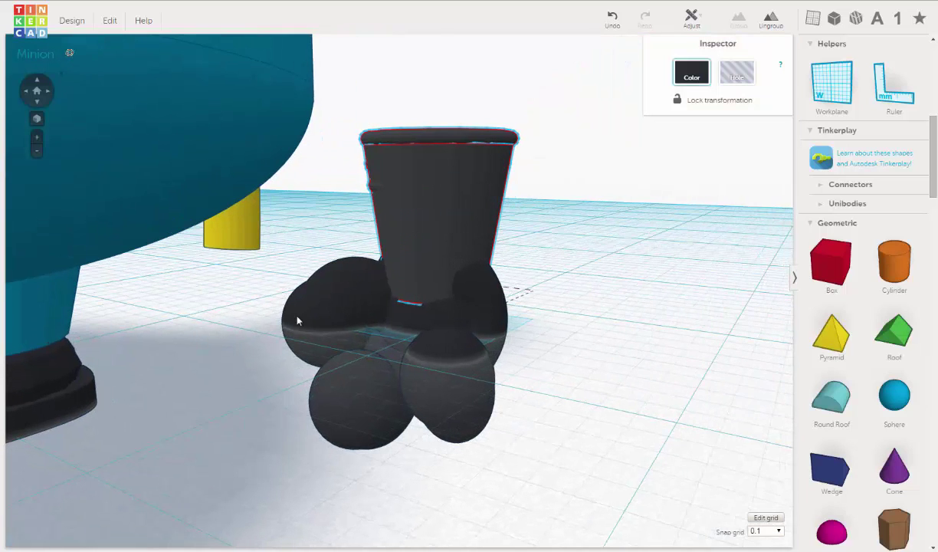
{"action": "right_click_drag", "start_coordinate": [391, 307], "coordinate": [380, 312]}
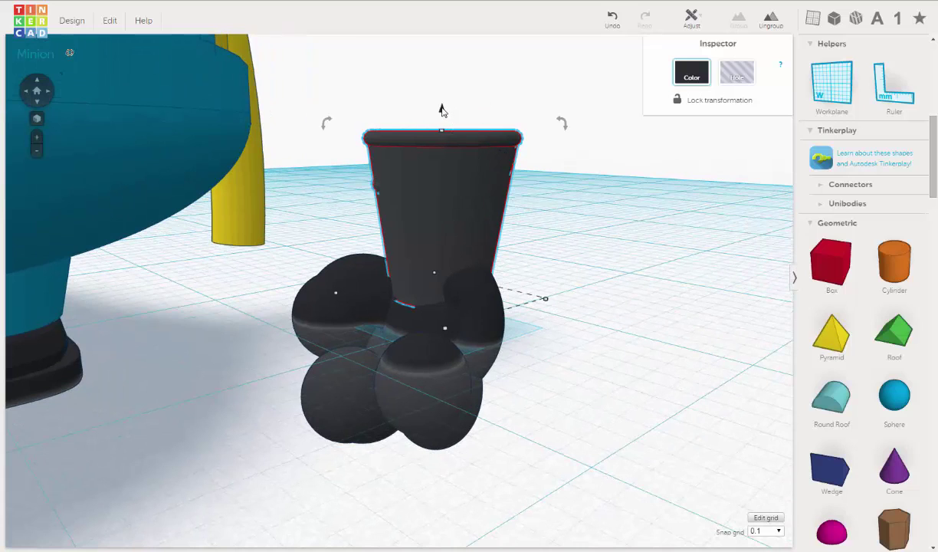
{"action": "mouse_move", "coordinate": [442, 110]}
{"action": "left_mouse_down"}
{"action": "mouse_move", "coordinate": [442, 125]}
{"action": "mouse_move", "coordinate": [442, 110]}
{"action": "left_mouse_up"}
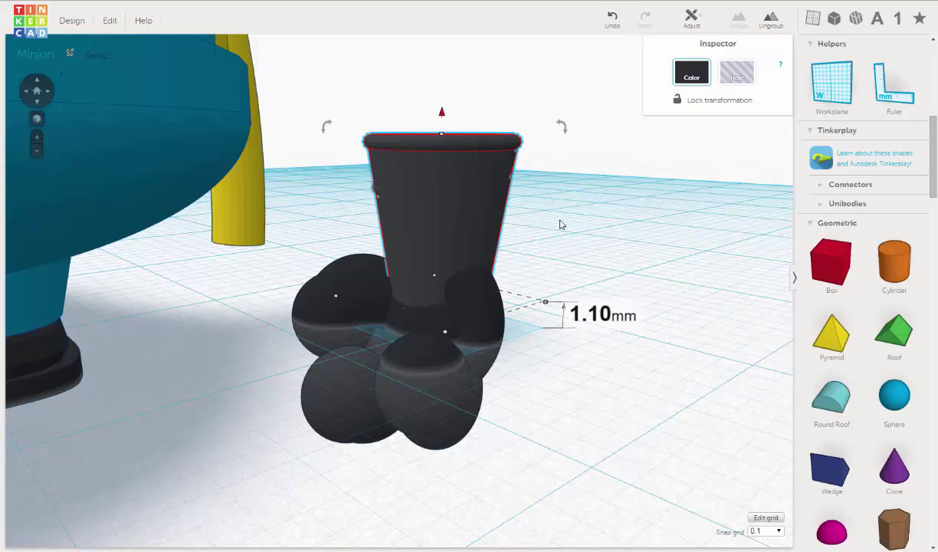
{"action": "left_click", "coordinate": [656, 269]}
Step: Select the cuff and the hand together and group them into a single glove
{"action": "right_click_drag", "start_coordinate": [524, 331], "coordinate": [386, 220]}
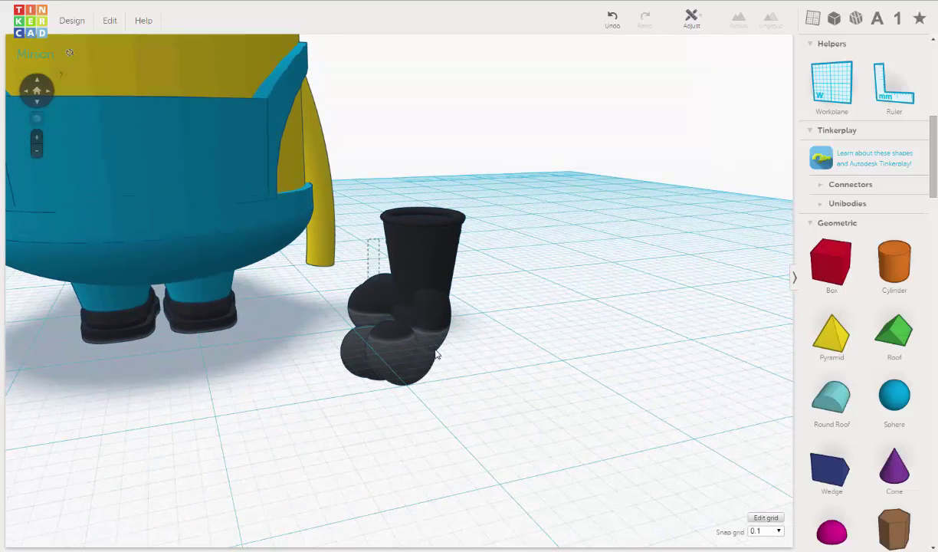
{"action": "left_click", "coordinate": [480, 328]}
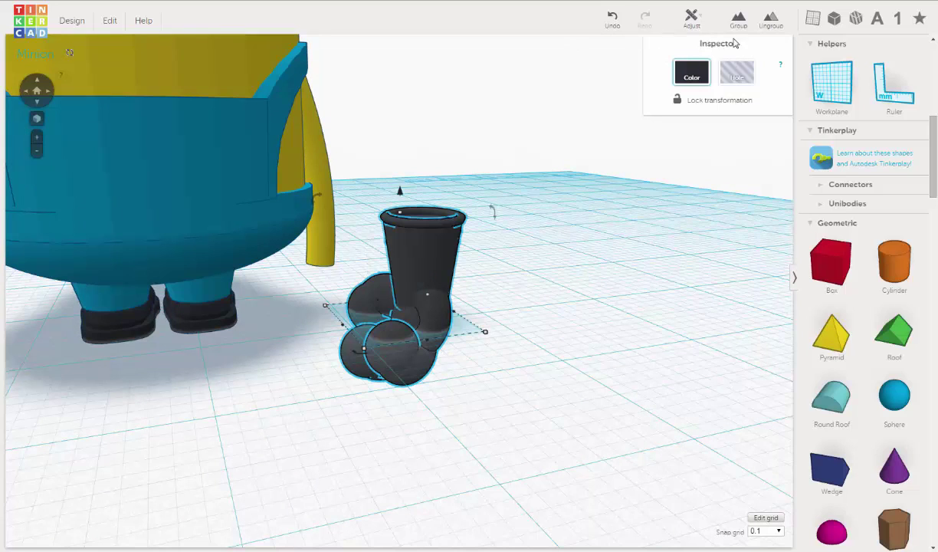
{"action": "left_click", "coordinate": [738, 19]}
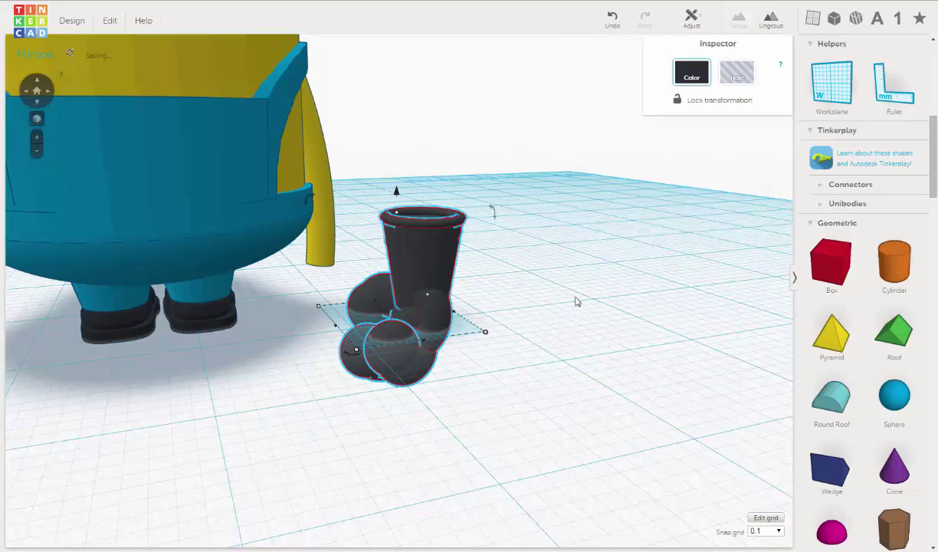
Step: Nudge the selected glove 0.2 mm towards the Minion's body with the 0.1 snap grid
{"action": "right_click_drag", "start_coordinate": [419, 352], "coordinate": [364, 282]}
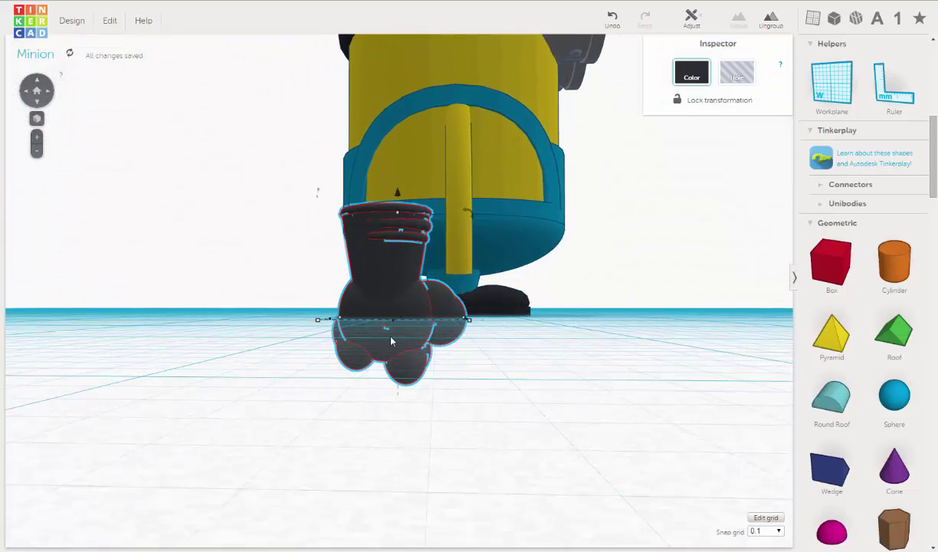
{"action": "right_click_drag", "start_coordinate": [391, 341], "coordinate": [312, 353]}
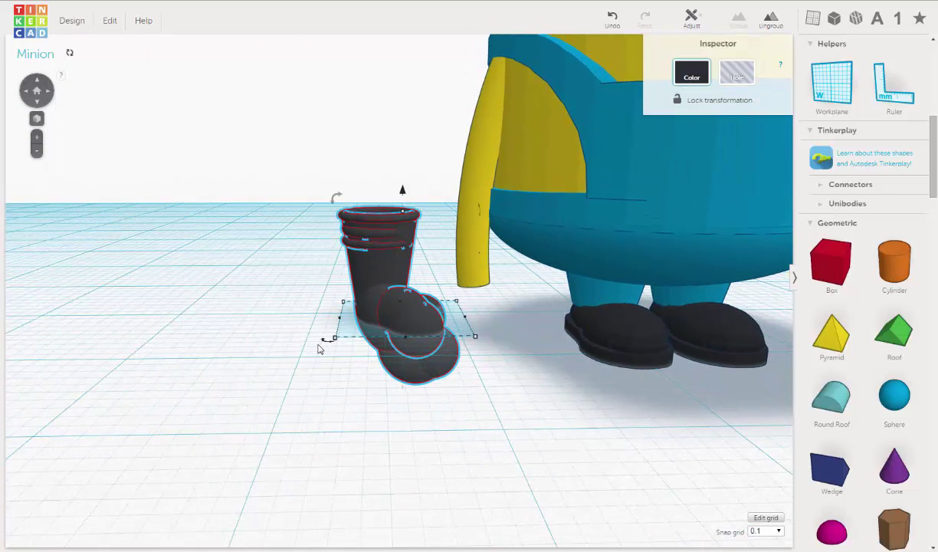
{"action": "key", "text": "Right"}
{"action": "key", "text": "Right"}
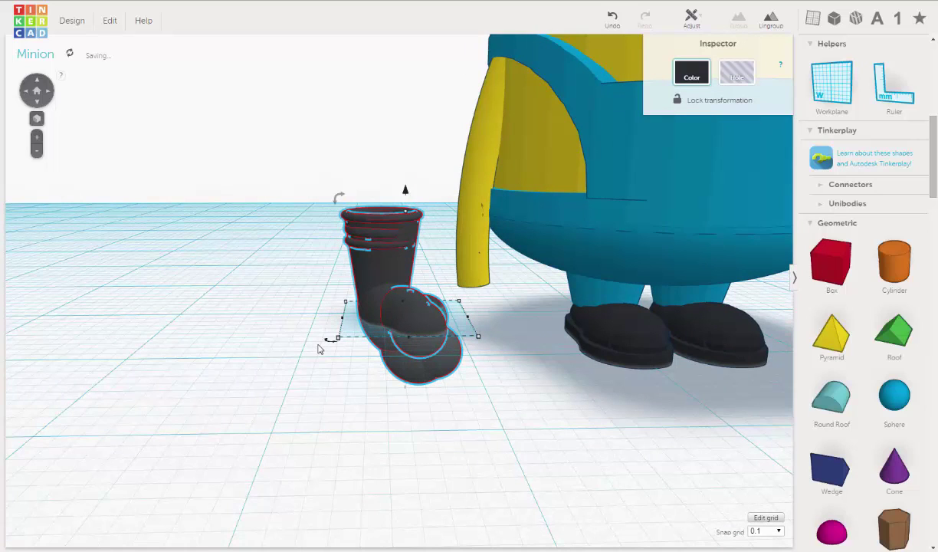
Step: Set the snap grid to 0.5 and nudge the glove about 5.5 mm towards the Minion's body, in line with the arm
{"action": "left_click", "coordinate": [780, 532]}
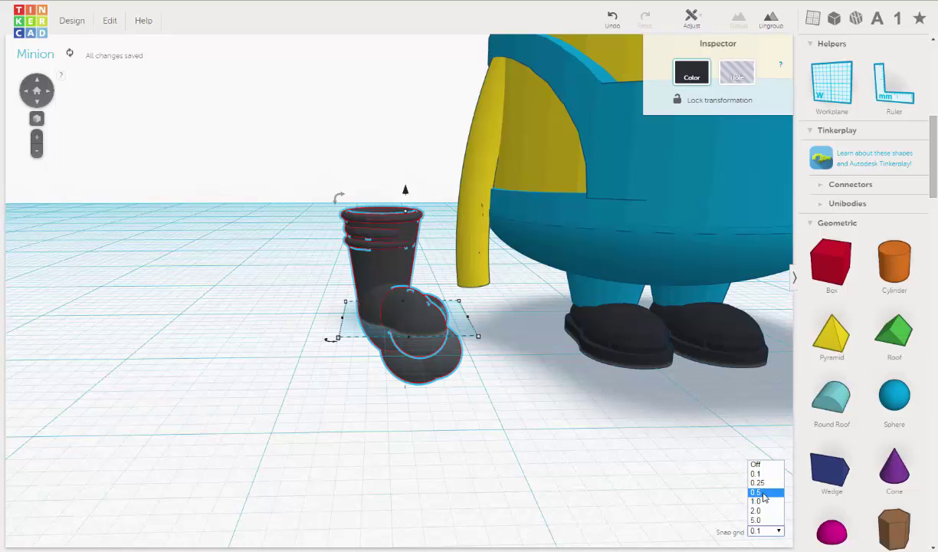
{"action": "left_click", "coordinate": [759, 492]}
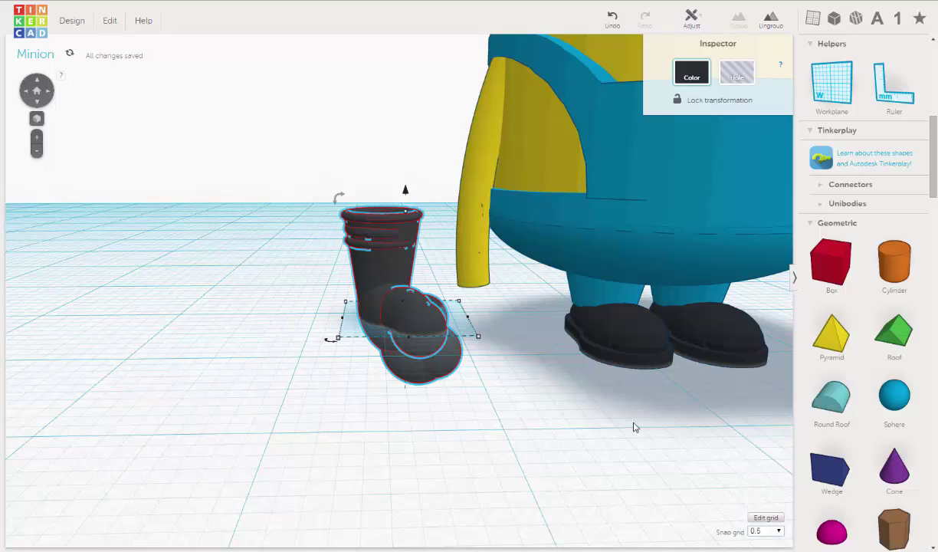
{"action": "key", "text": "Right"}
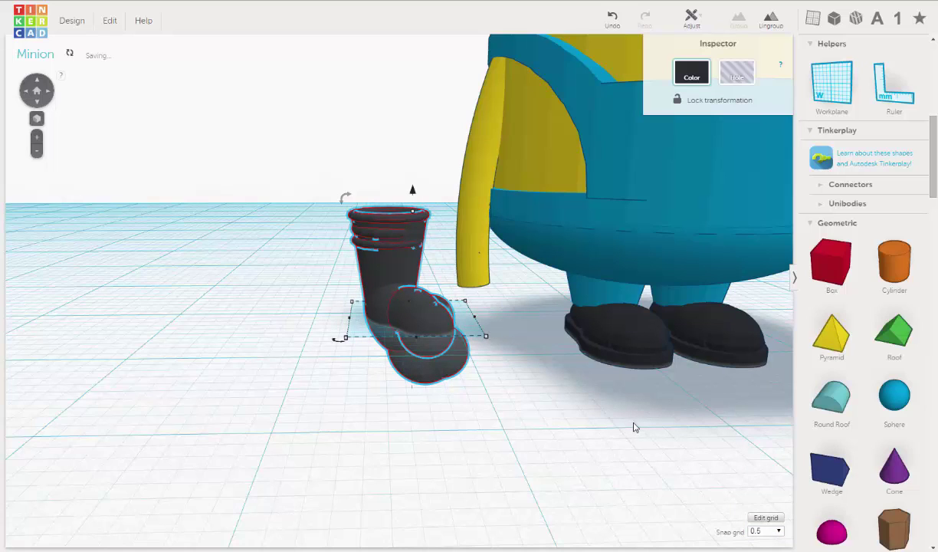
{"action": "key", "text": "Right"}
{"action": "key", "text": "Right"}
{"action": "key", "text": "Right"}
{"action": "key", "text": "Right"}
{"action": "key", "text": "Right"}
{"action": "key", "text": "Right"}
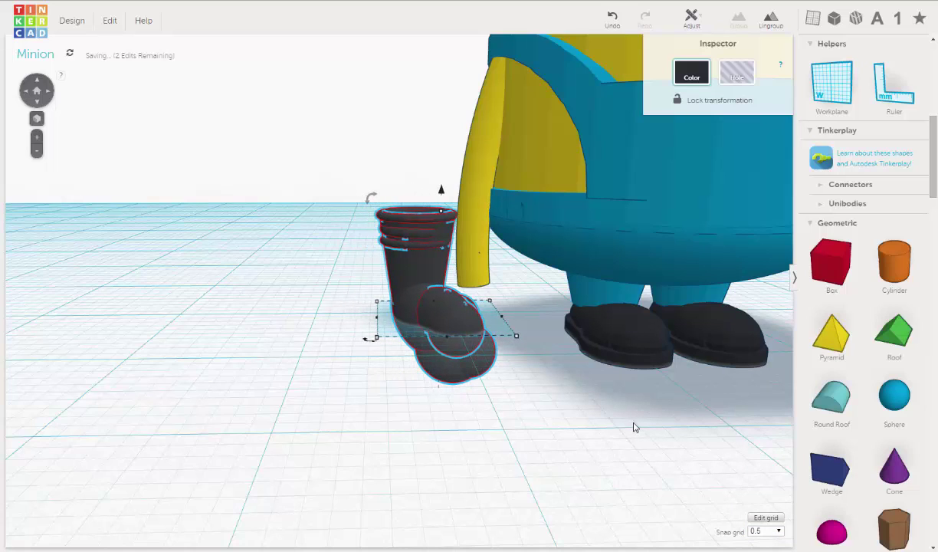
{"action": "key", "text": "Right"}
{"action": "key", "text": "Right"}
{"action": "key", "text": "Right"}
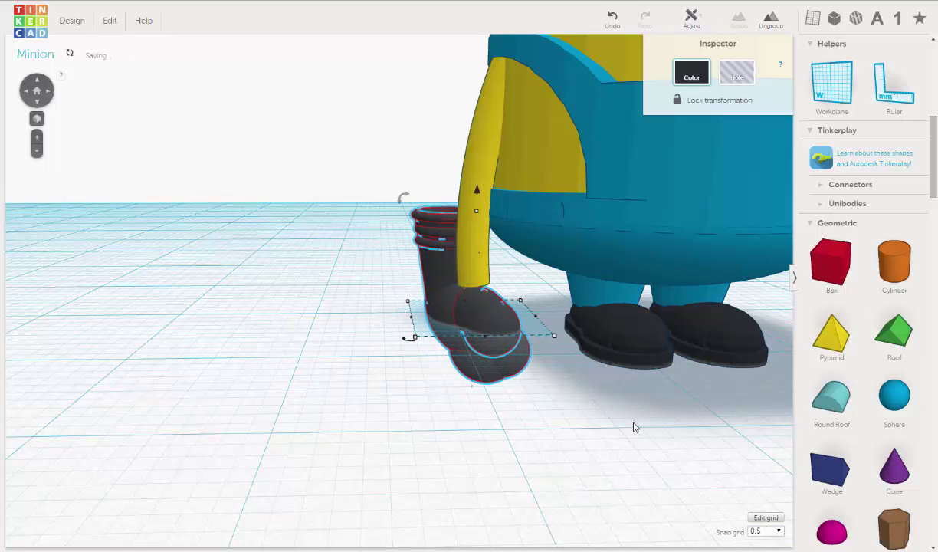
{"action": "key", "text": "Right"}
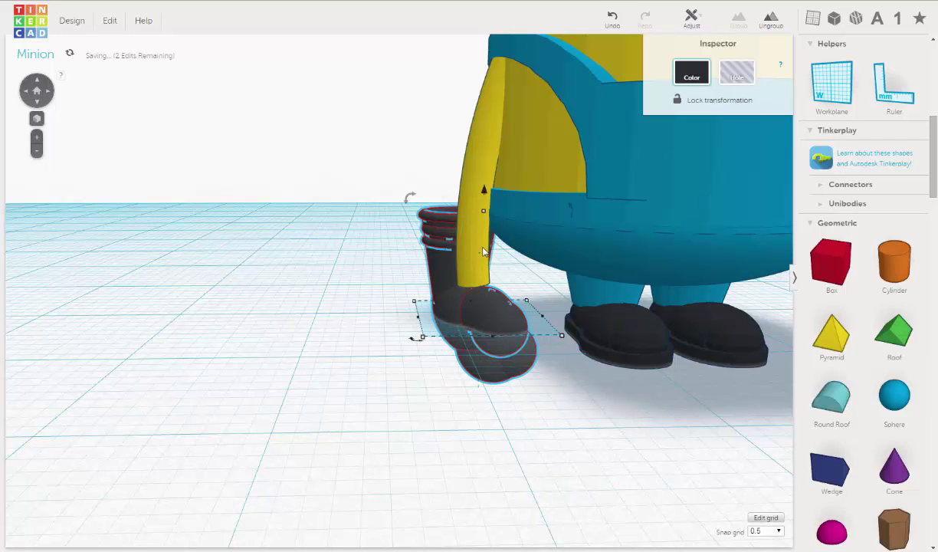
Step: Nudge the glove about 4.5 mm towards the Minion's front so it lines up with the arm in side view
{"action": "right_click_drag", "start_coordinate": [345, 291], "coordinate": [565, 274]}
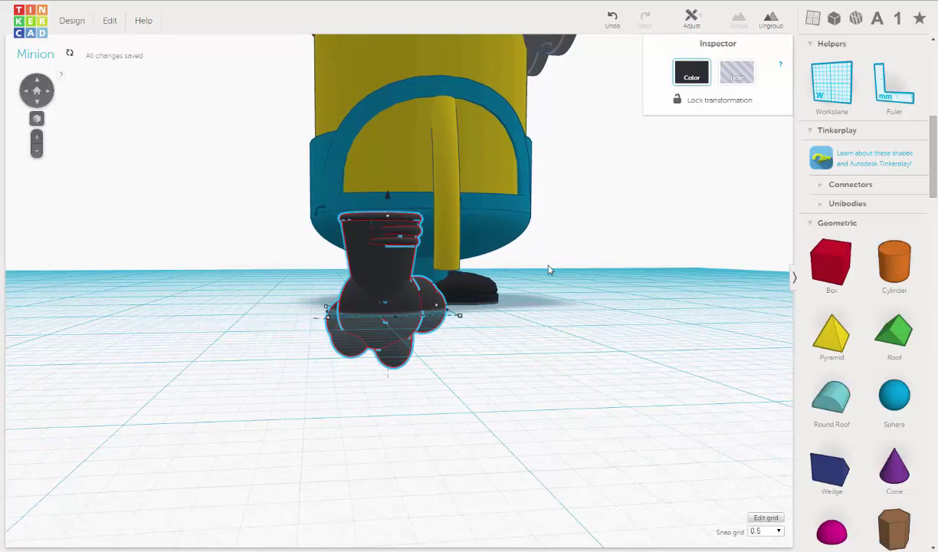
{"action": "key", "text": "Right"}
{"action": "key", "text": "Right"}
{"action": "key", "text": "Right"}
{"action": "key", "text": "Right"}
{"action": "key", "text": "Right"}
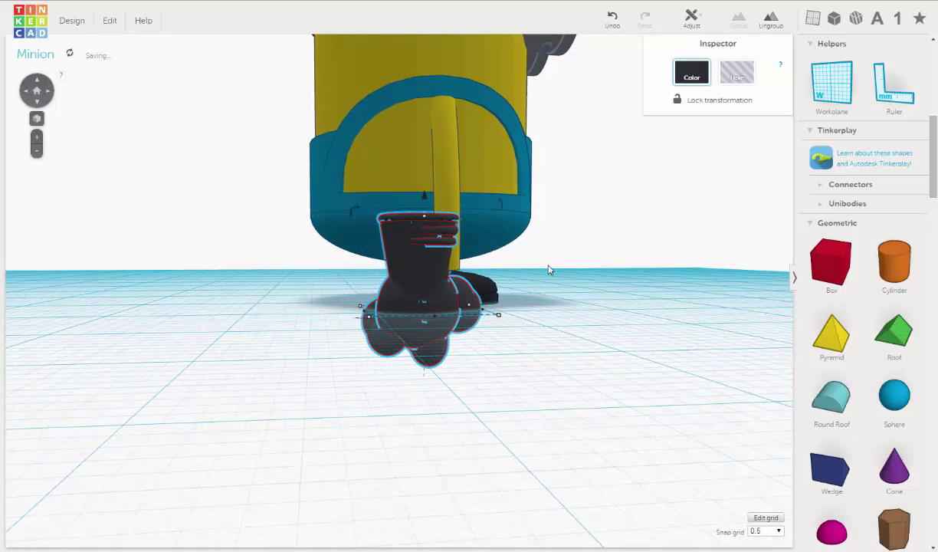
{"action": "key", "text": "Right"}
{"action": "key", "text": "Right"}
{"action": "key", "text": "Right"}
{"action": "key", "text": "Right"}
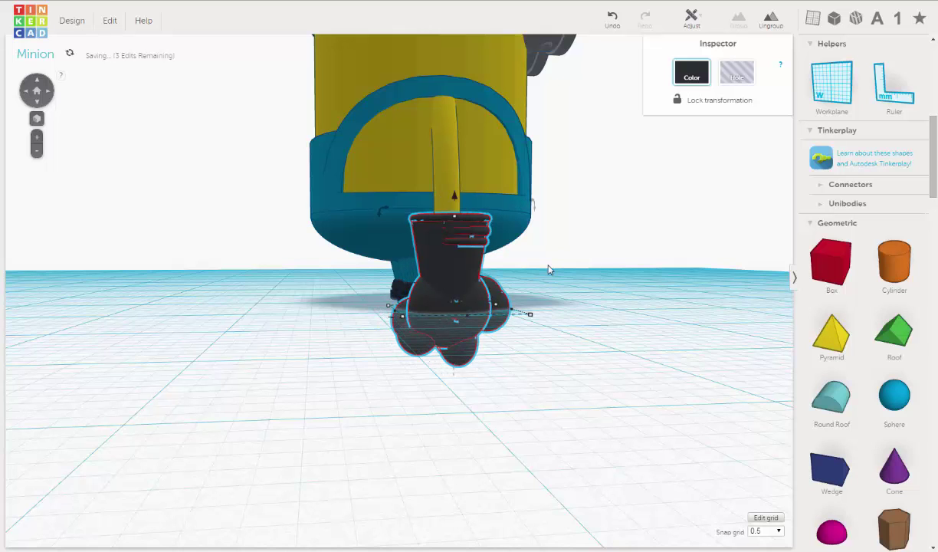
Step: Scale the whole glove down to a footprint of about 6.00 by 5.25 mm
{"action": "key", "text": "f"}
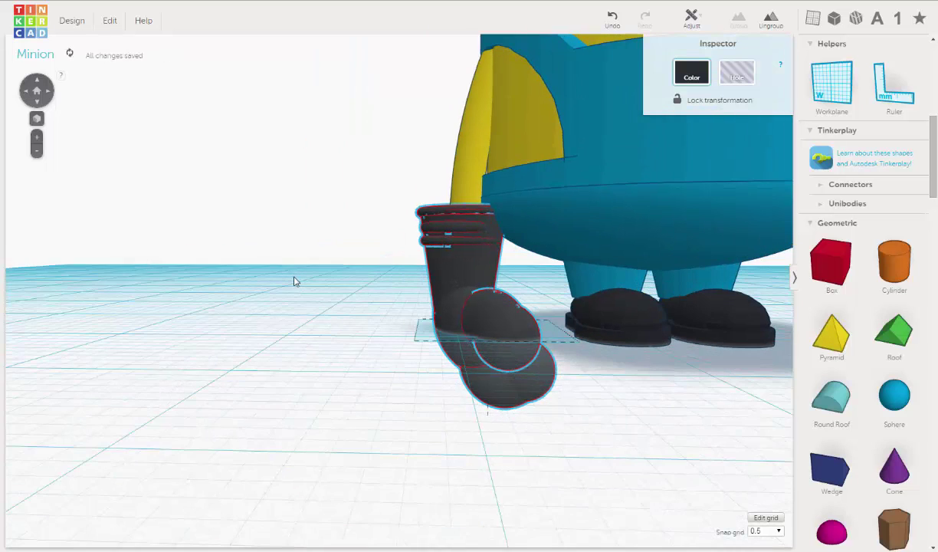
{"action": "right_click_drag", "start_coordinate": [314, 358], "coordinate": [460, 443]}
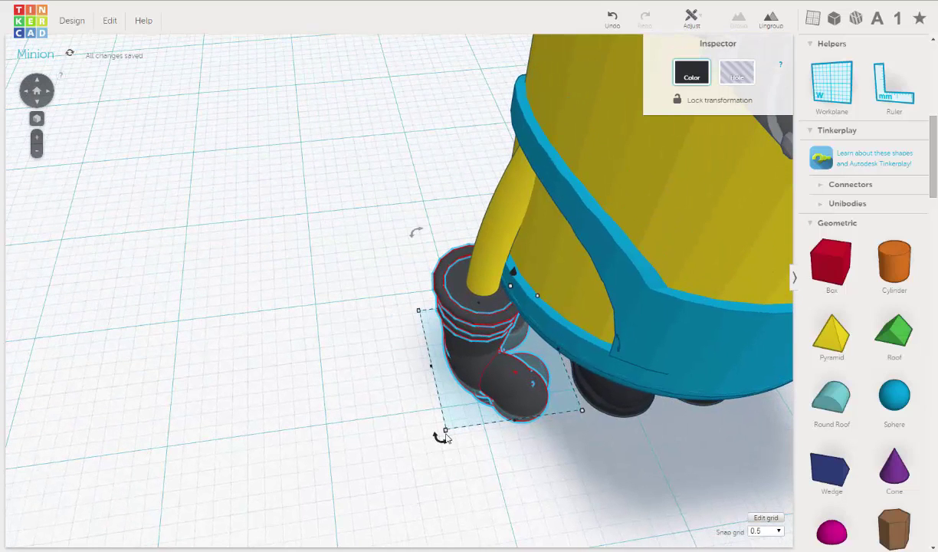
{"action": "left_click", "coordinate": [443, 436]}
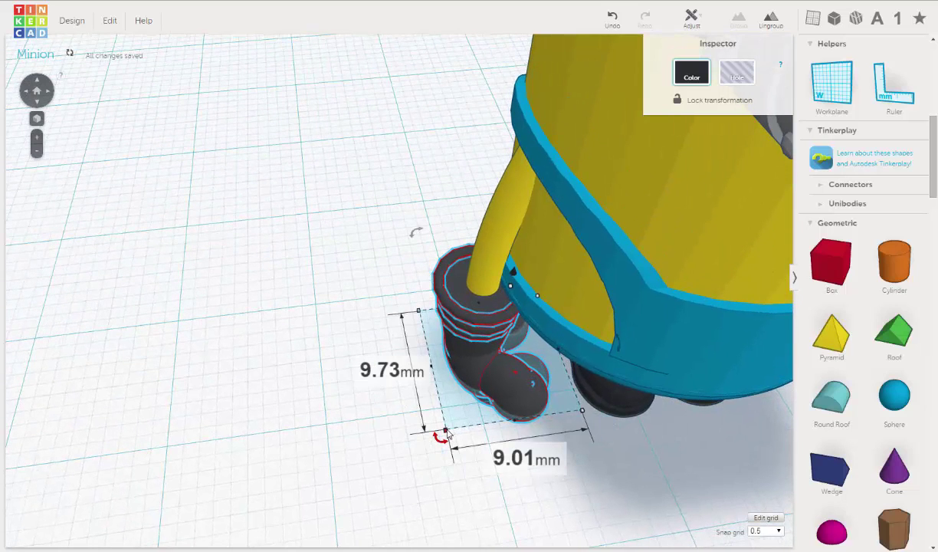
{"action": "left_click_drag", "start_coordinate": [445, 432], "coordinate": [497, 373]}
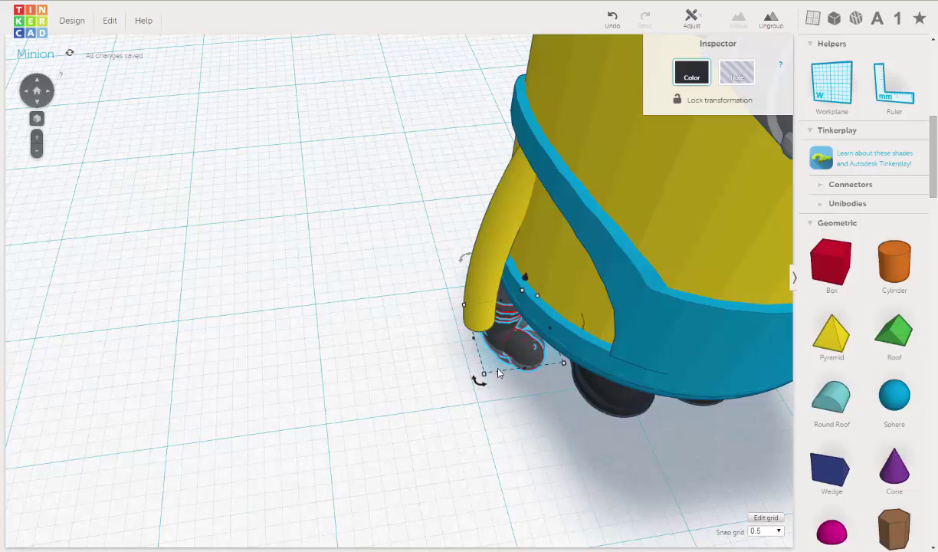
Step: Nudge the shrunken glove away from the body and towards the Minion's front until its cuff is centred on the arm's end
{"action": "key", "text": "Left"}
{"action": "key", "text": "Left"}
{"action": "key", "text": "Left"}
{"action": "key", "text": "Left"}
{"action": "key", "text": "Left"}
{"action": "key", "text": "Left"}
{"action": "key", "text": "Left"}
{"action": "key", "text": "Left"}
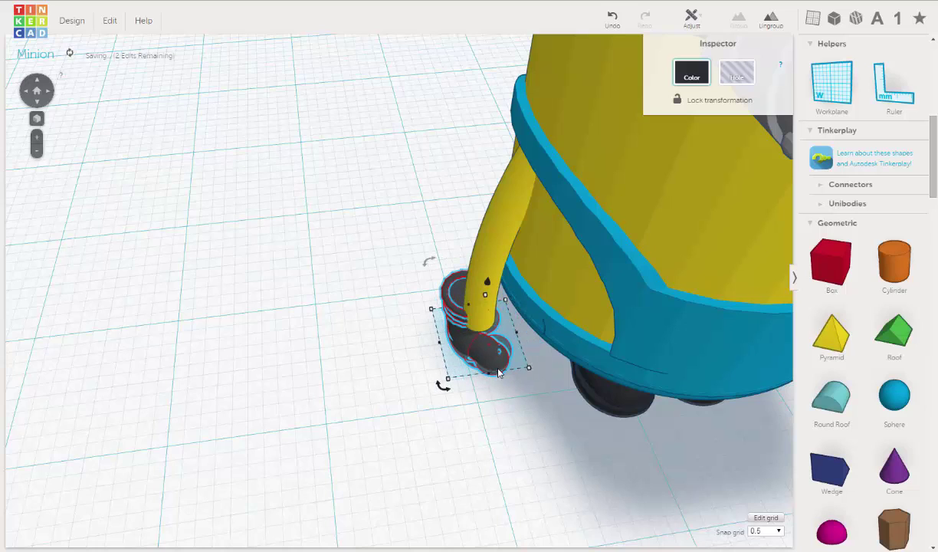
{"action": "key", "text": "Down"}
{"action": "key", "text": "Down"}
{"action": "key", "text": "Down"}
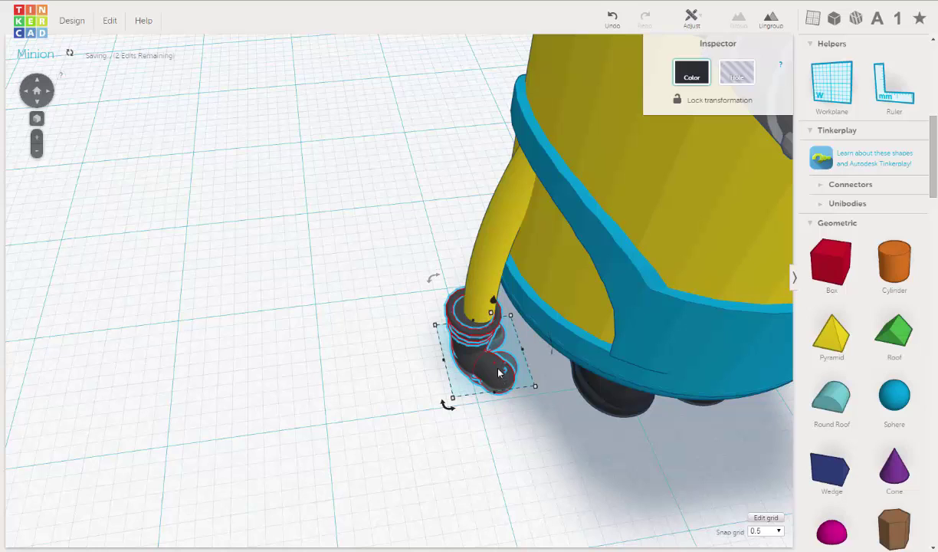
{"action": "key", "text": "Right"}
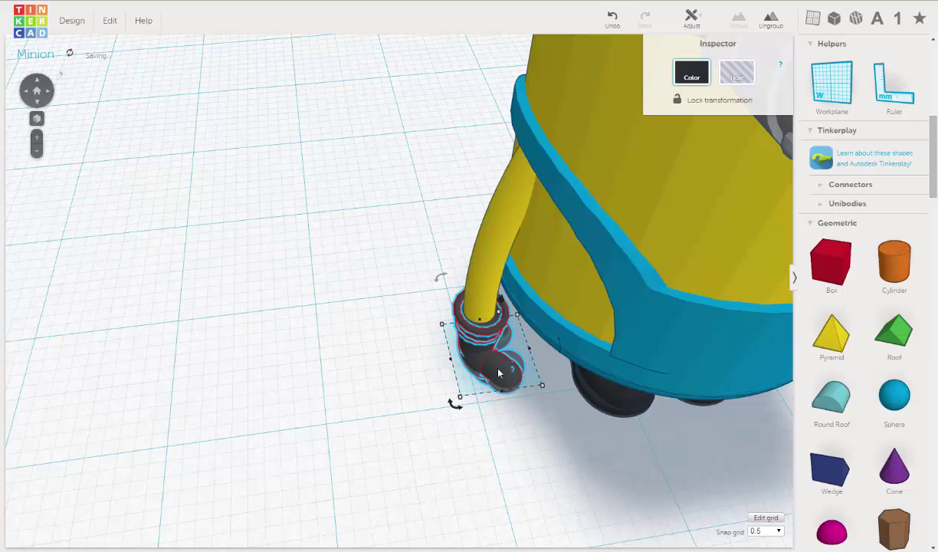
Step: Raise the glove about 1.80 mm so its cuff fits over the end of the arm
{"action": "right_click_drag", "start_coordinate": [496, 347], "coordinate": [580, 306]}
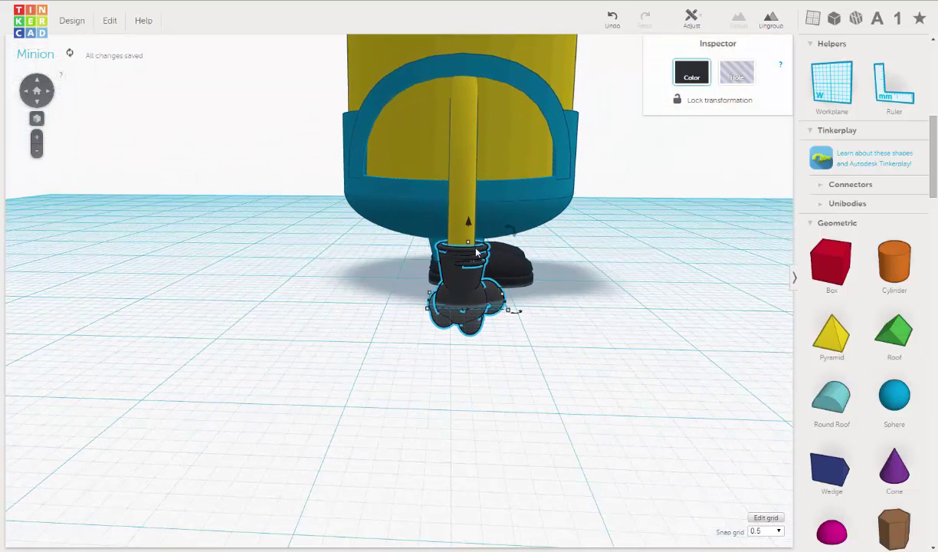
{"action": "left_click_drag", "start_coordinate": [470, 224], "coordinate": [474, 202]}
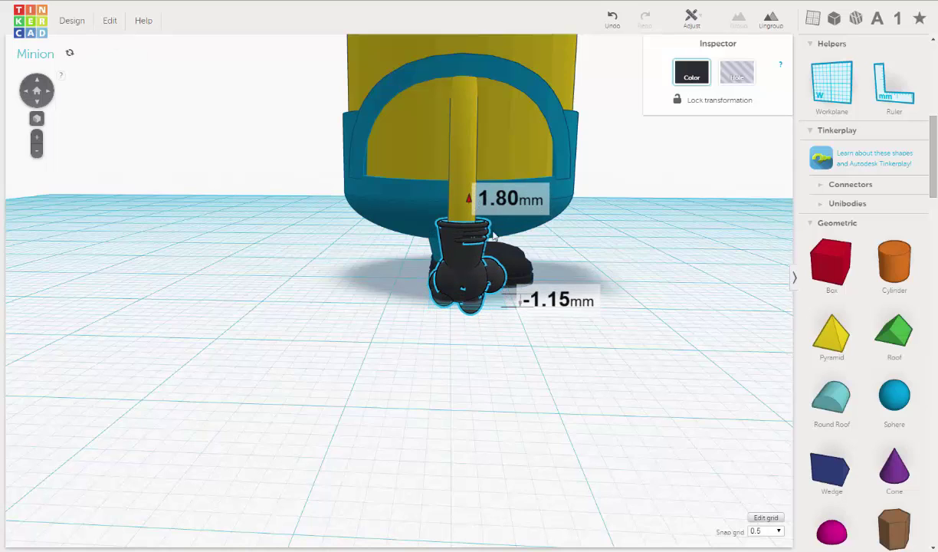
{"action": "right_click_drag", "start_coordinate": [389, 249], "coordinate": [246, 121]}
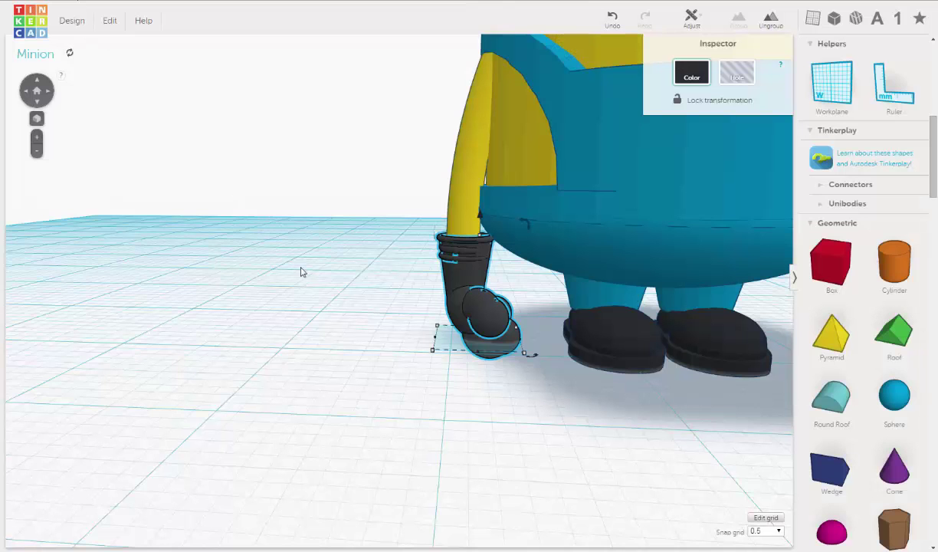
Step: Scale the glove down slightly more, and nudge it 1 mm away from the body and 0.5 mm towards the Minion's front
{"action": "right_click_drag", "start_coordinate": [427, 369], "coordinate": [483, 392]}
{"action": "mouse_move", "coordinate": [479, 386]}
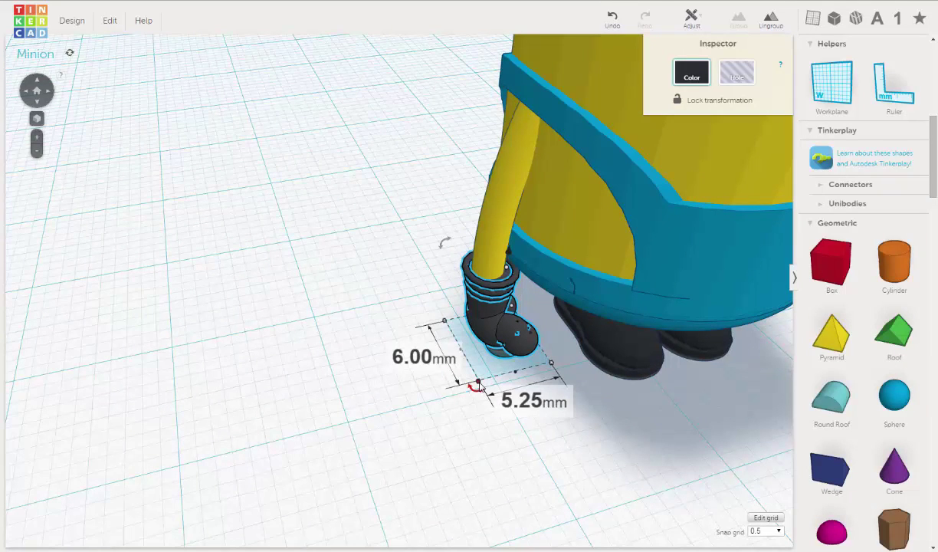
{"action": "left_click_drag", "start_coordinate": [480, 385], "coordinate": [481, 388]}
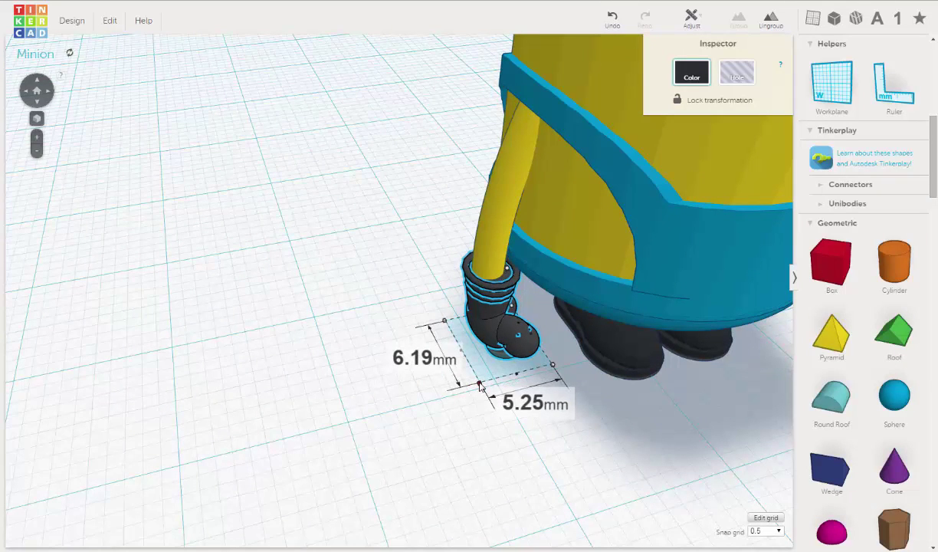
{"action": "left_click_drag", "start_coordinate": [480, 386], "coordinate": [489, 366]}
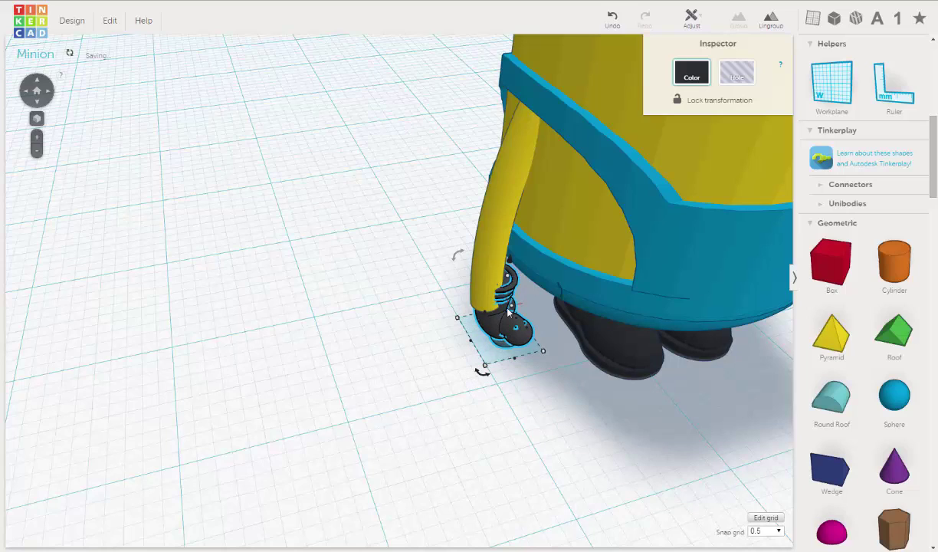
{"action": "key", "text": "Left"}
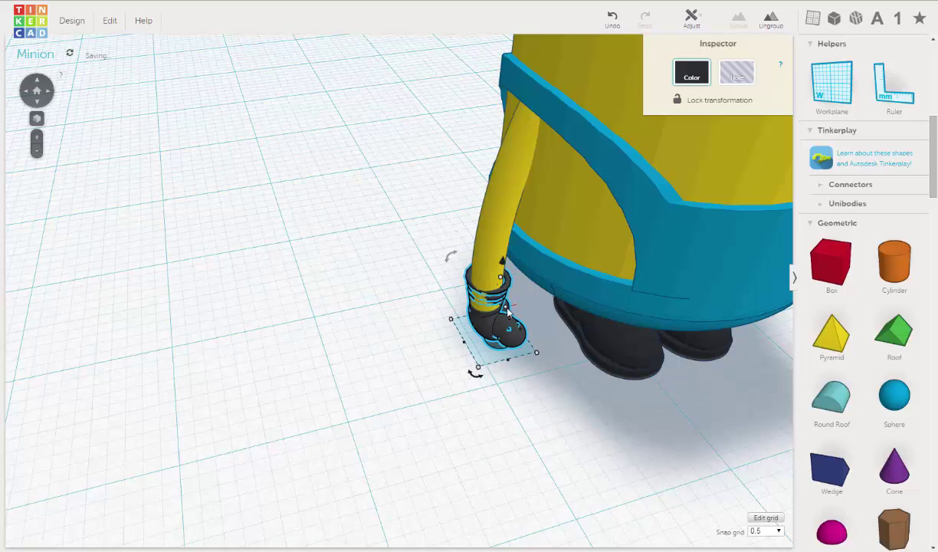
{"action": "key", "text": "Down"}
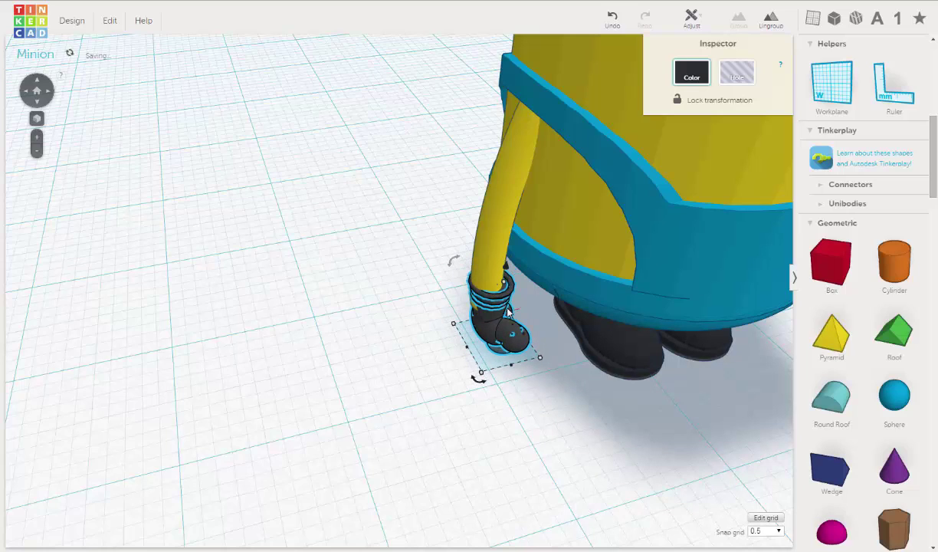
{"action": "key", "text": "Left"}
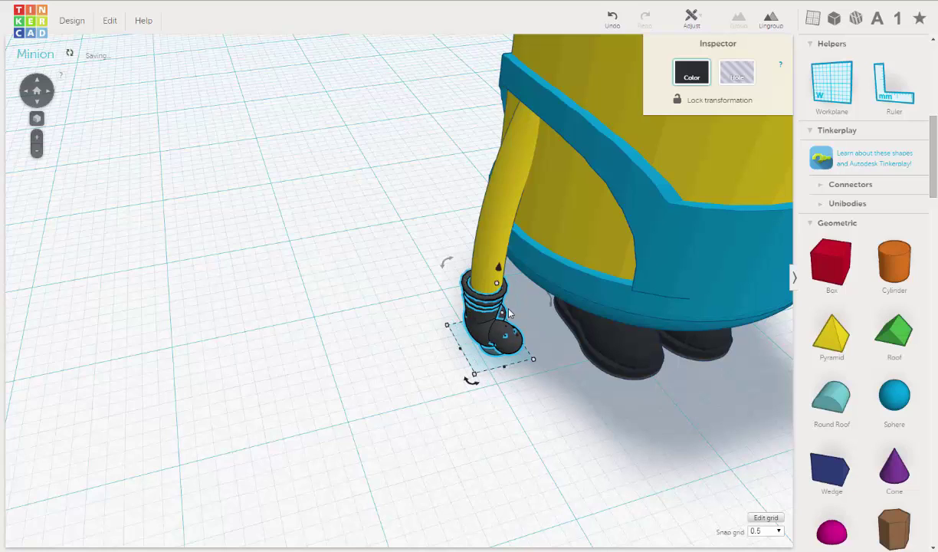
Step: Raise the glove slightly further up the arm so its fingertips clear the workplane
{"action": "right_click_drag", "start_coordinate": [530, 305], "coordinate": [475, 225]}
{"action": "left_click_drag", "start_coordinate": [474, 225], "coordinate": [475, 214]}
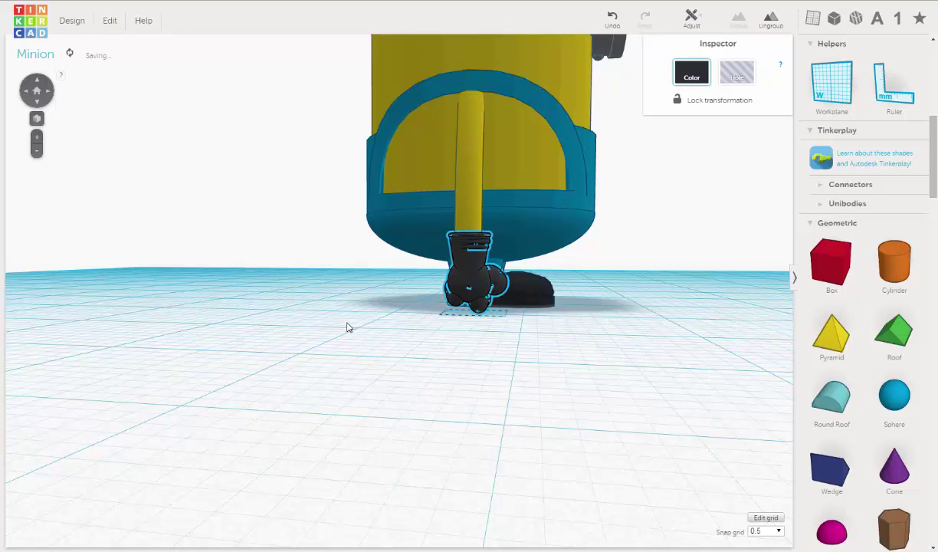
{"action": "right_click_drag", "start_coordinate": [348, 326], "coordinate": [476, 273]}
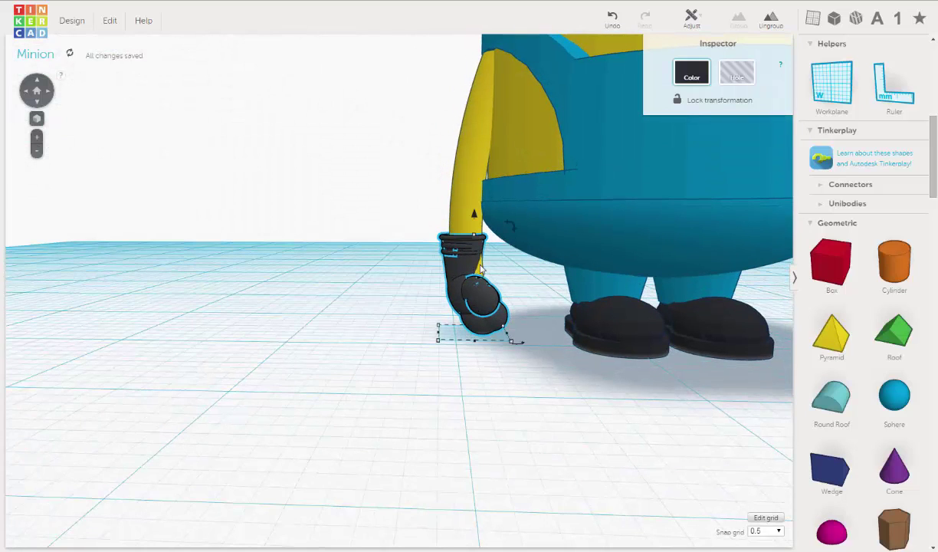
{"action": "key", "text": "Right"}
{"action": "key", "text": "Right"}
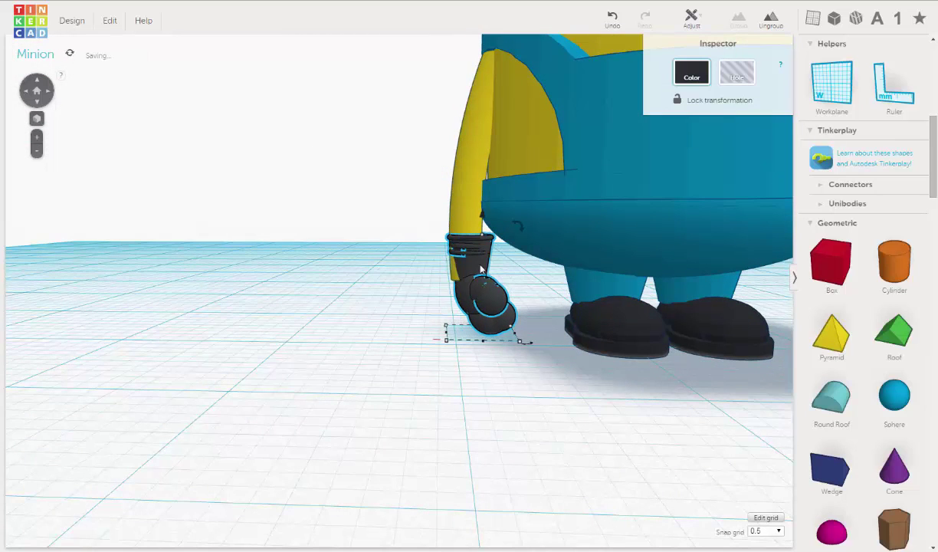
{"action": "key", "text": "Left"}
{"action": "key", "text": "Left"}
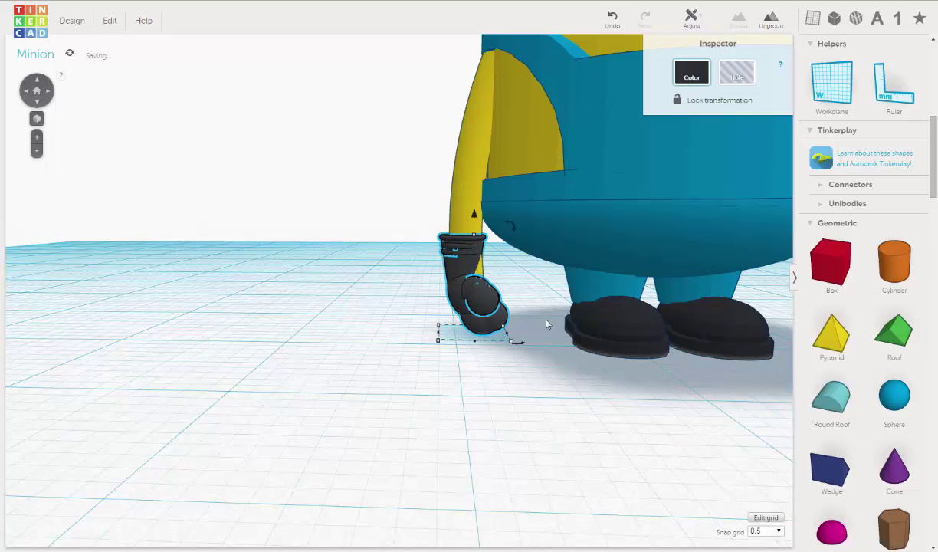
Step: Set the snap grid to 0.25 and nudge the glove 0.25 mm towards the body to centre its cuff on the arm
{"action": "left_click", "coordinate": [780, 532]}
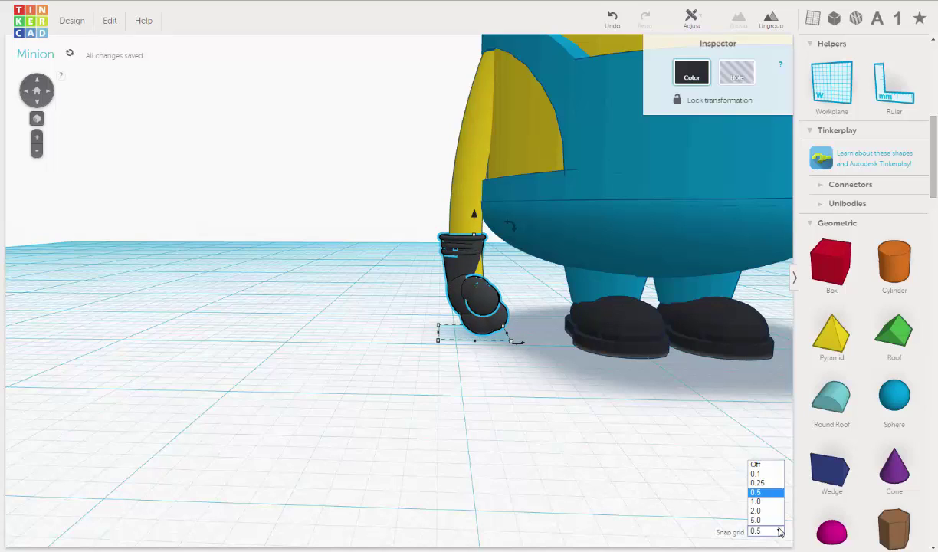
{"action": "left_click", "coordinate": [774, 484]}
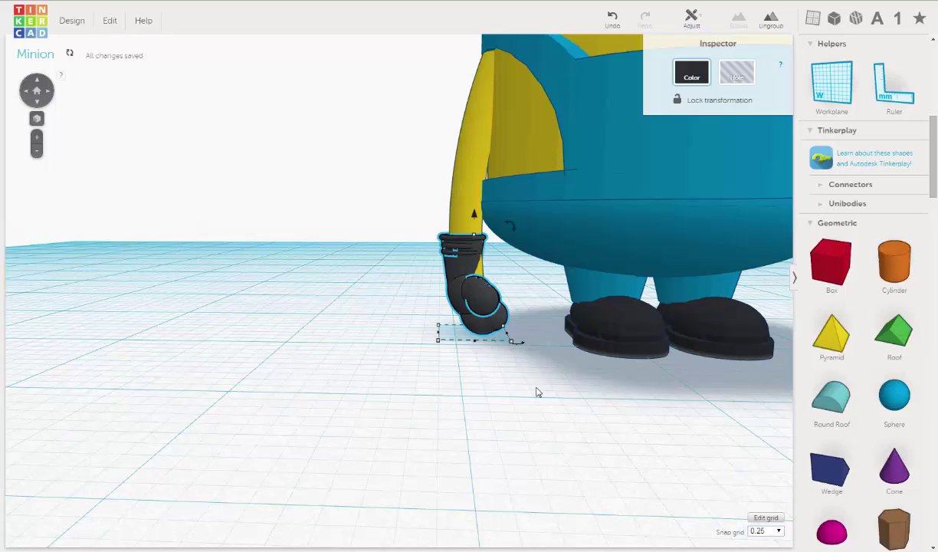
{"action": "key", "text": "Right"}
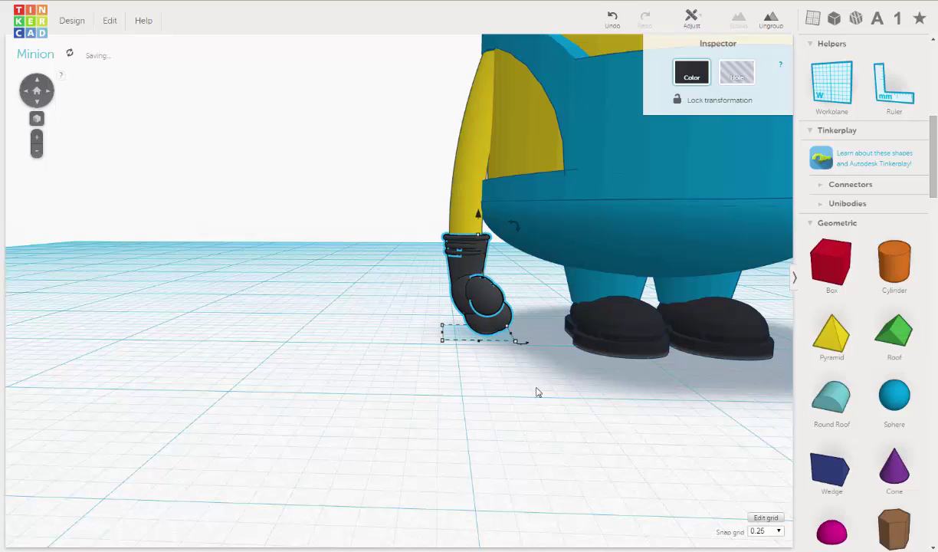
Step: Raise the glove 0.25 mm, followed by another 0.50 mm, so its cuff sits higher on the arm
{"action": "right_click_drag", "start_coordinate": [344, 316], "coordinate": [441, 306]}
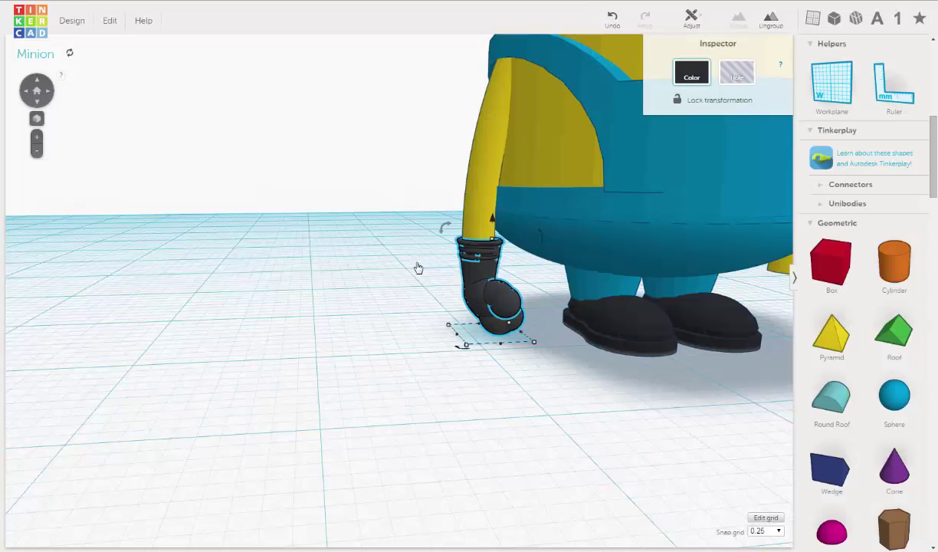
{"action": "mouse_move", "coordinate": [410, 281]}
{"action": "right_mouse_down"}
{"action": "mouse_move", "coordinate": [397, 271]}
{"action": "mouse_move", "coordinate": [408, 264]}
{"action": "right_mouse_up"}
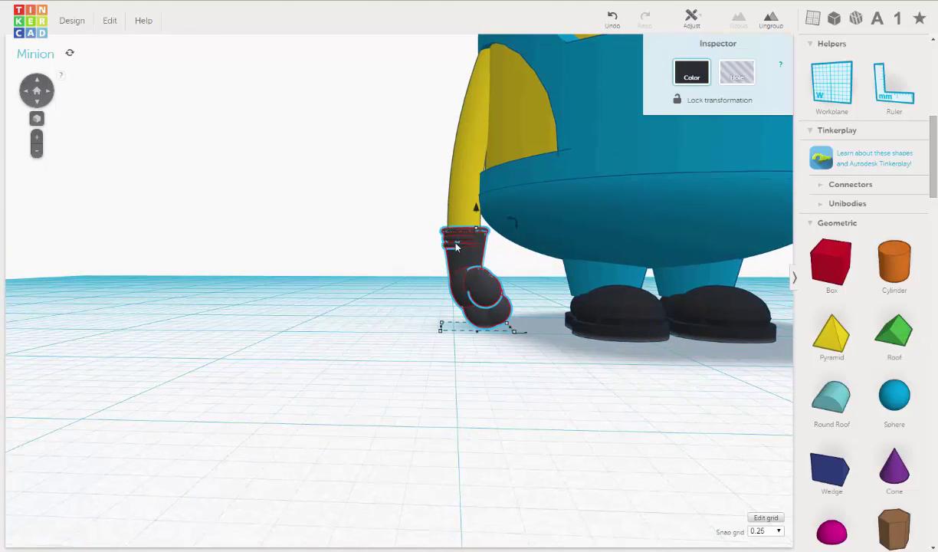
{"action": "left_click_drag", "start_coordinate": [476, 208], "coordinate": [475, 204]}
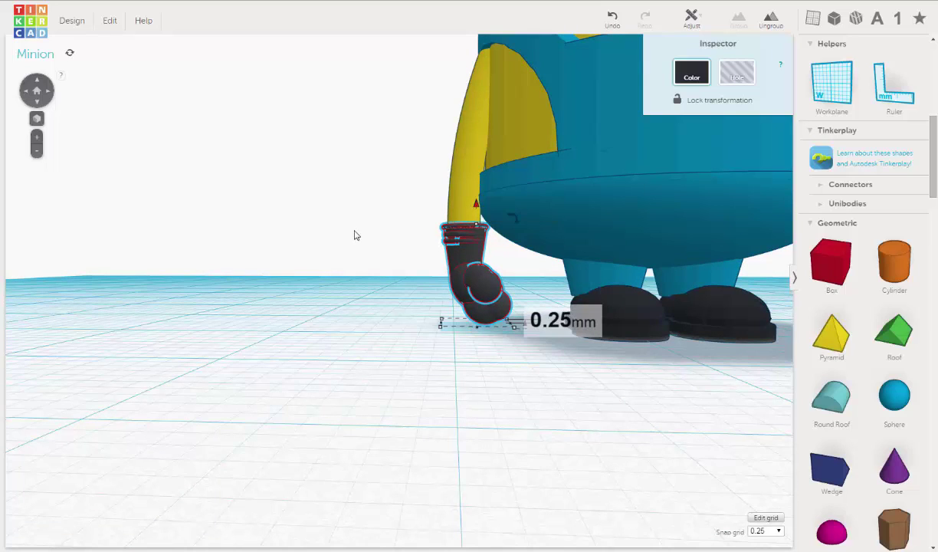
{"action": "right_click_drag", "start_coordinate": [288, 246], "coordinate": [404, 260]}
{"action": "scroll", "coordinate": [389, 243], "scroll_direction": "up", "scroll_amount": 4}
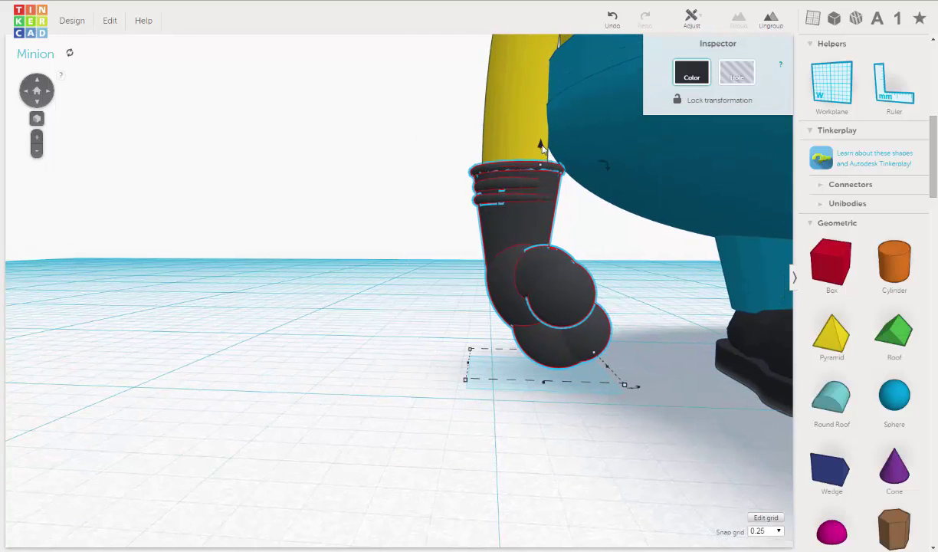
{"action": "left_click_drag", "start_coordinate": [540, 145], "coordinate": [543, 139]}
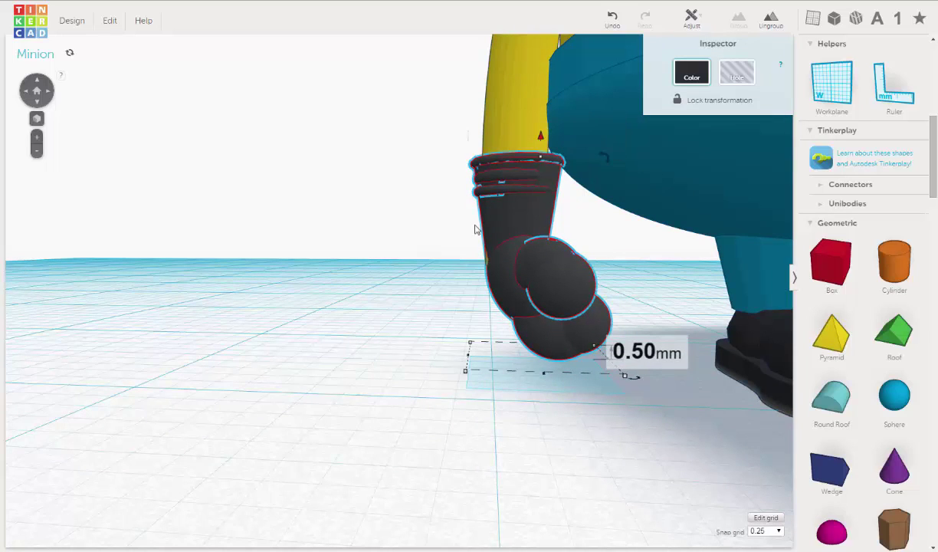
Step: Try nudging the glove in 0.25 mm steps towards the Minion's front and back, and return it to its starting position
{"action": "right_click_drag", "start_coordinate": [404, 222], "coordinate": [613, 214]}
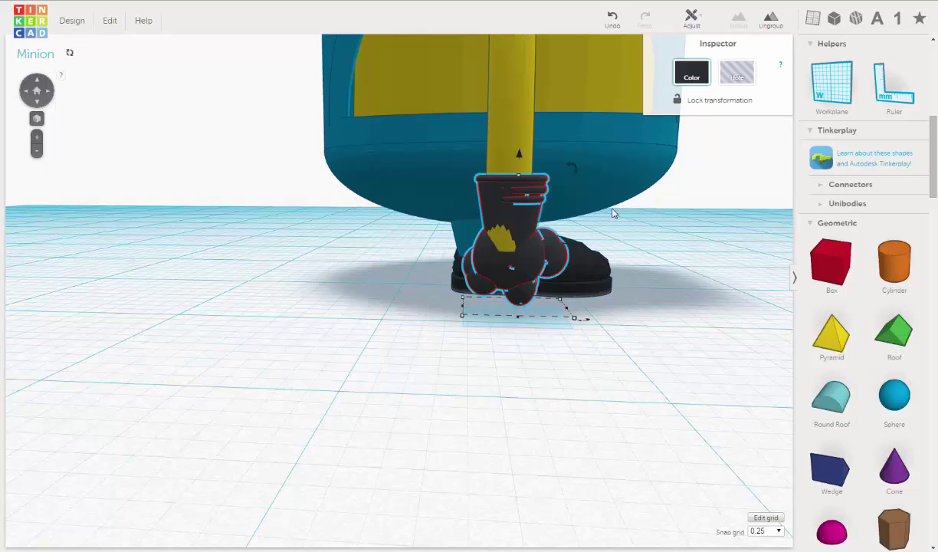
{"action": "key", "text": "Right"}
{"action": "key", "text": "Left"}
{"action": "key", "text": "Left"}
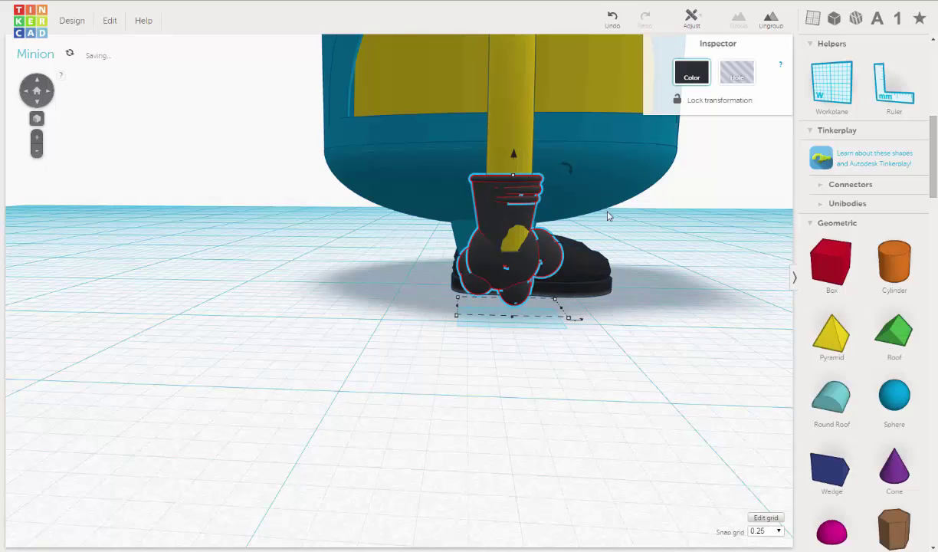
{"action": "key", "text": "Right"}
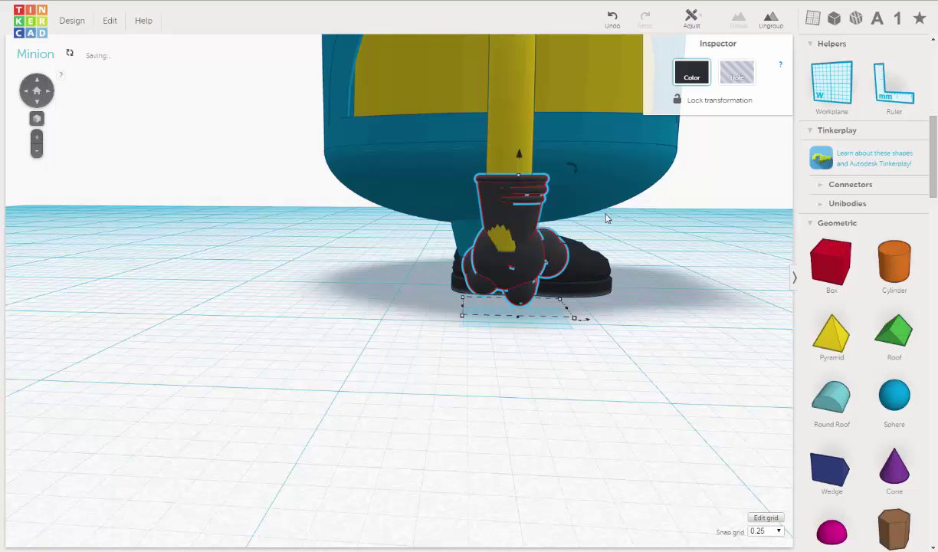
Step: Deselect the glove and examine its fit on the arm, both close up and against the whole Minion
{"action": "right_click_drag", "start_coordinate": [440, 217], "coordinate": [475, 215]}
{"action": "scroll", "coordinate": [477, 230], "scroll_direction": "down", "scroll_amount": 5}
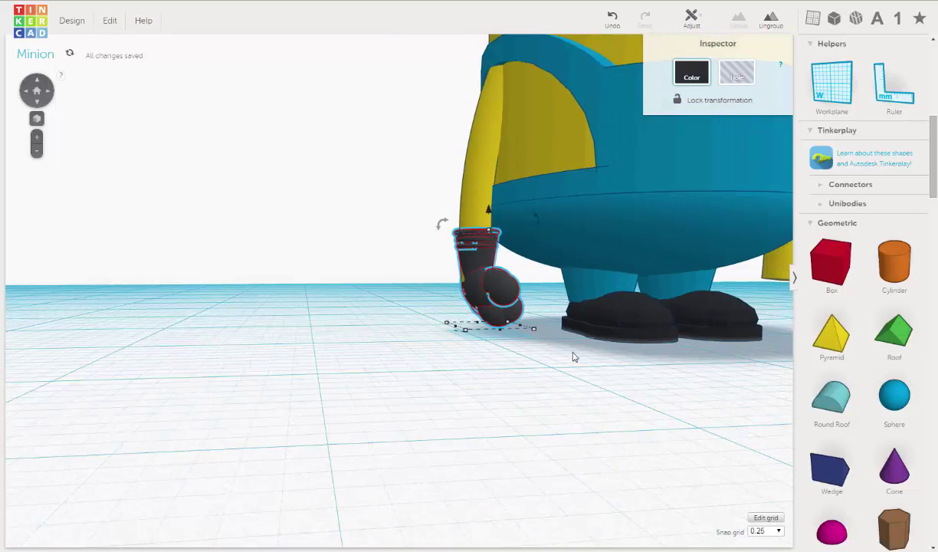
{"action": "left_click", "coordinate": [549, 384]}
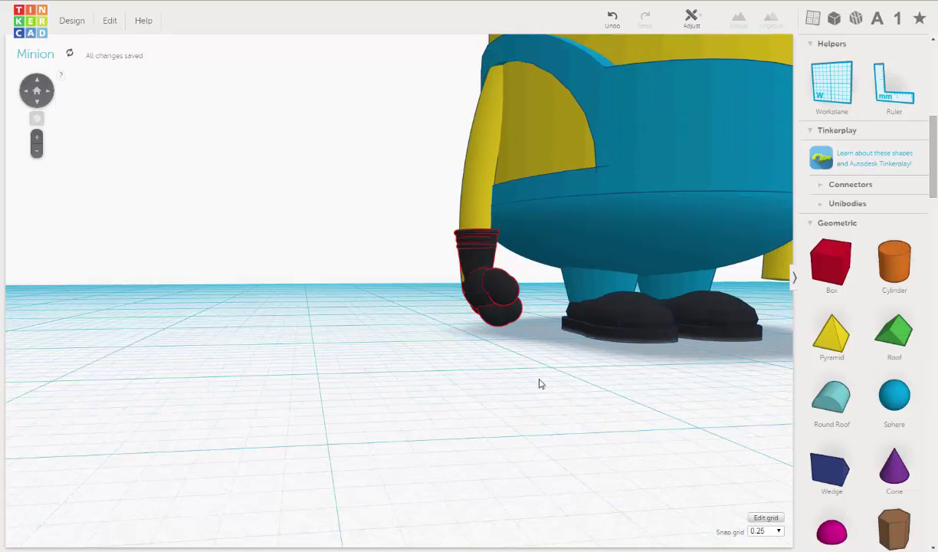
{"action": "right_click_drag", "start_coordinate": [539, 384], "coordinate": [471, 362]}
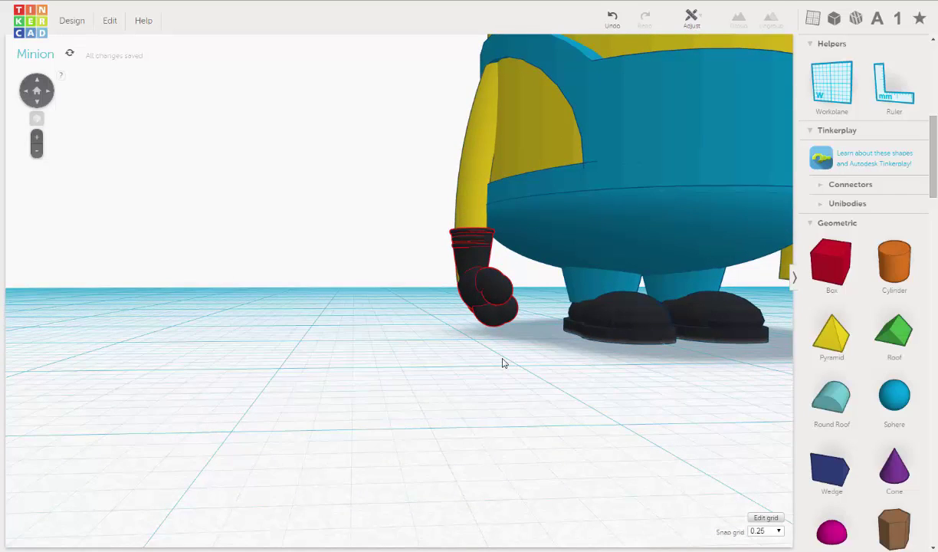
{"action": "scroll", "coordinate": [503, 363], "scroll_direction": "down", "scroll_amount": 2}
{"action": "scroll", "coordinate": [491, 362], "scroll_direction": "down", "scroll_amount": 4}
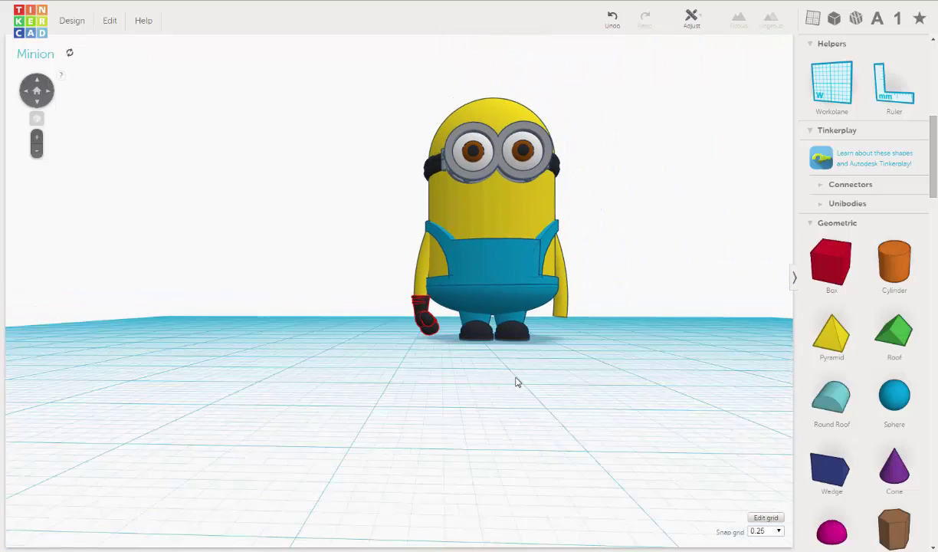
{"action": "scroll", "coordinate": [478, 361], "scroll_direction": "up", "scroll_amount": 1}
{"action": "scroll", "coordinate": [452, 337], "scroll_direction": "up", "scroll_amount": 3}
{"action": "scroll", "coordinate": [429, 368], "scroll_direction": "up", "scroll_amount": 2}
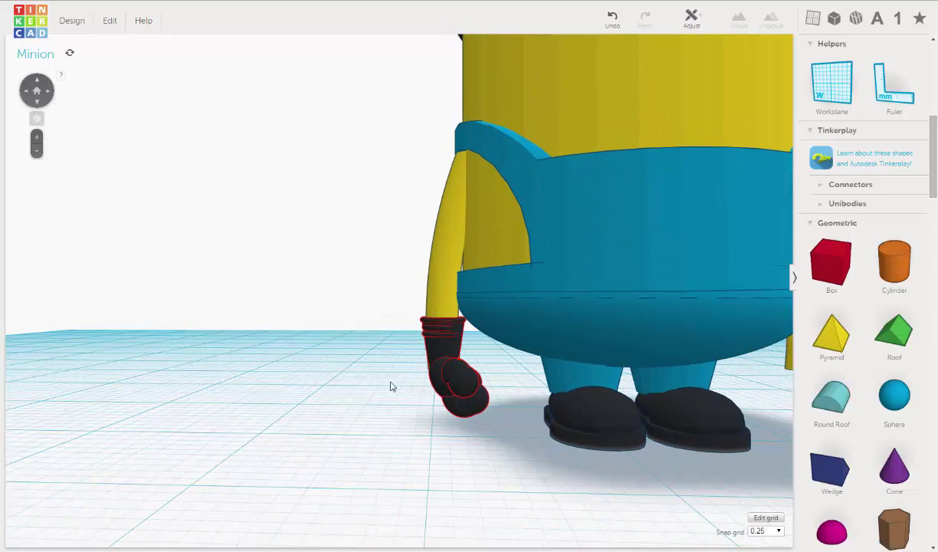
{"action": "right_click_drag", "start_coordinate": [408, 368], "coordinate": [483, 359]}
{"action": "right_click_drag", "start_coordinate": [411, 368], "coordinate": [321, 359]}
{"action": "scroll", "coordinate": [477, 387], "scroll_direction": "up", "scroll_amount": 2}
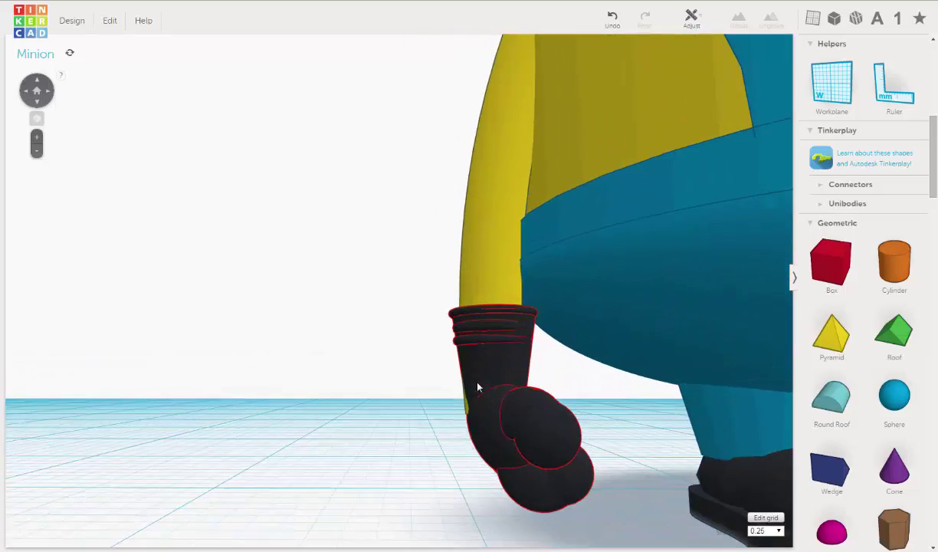
{"action": "right_click_drag", "start_coordinate": [427, 355], "coordinate": [444, 387]}
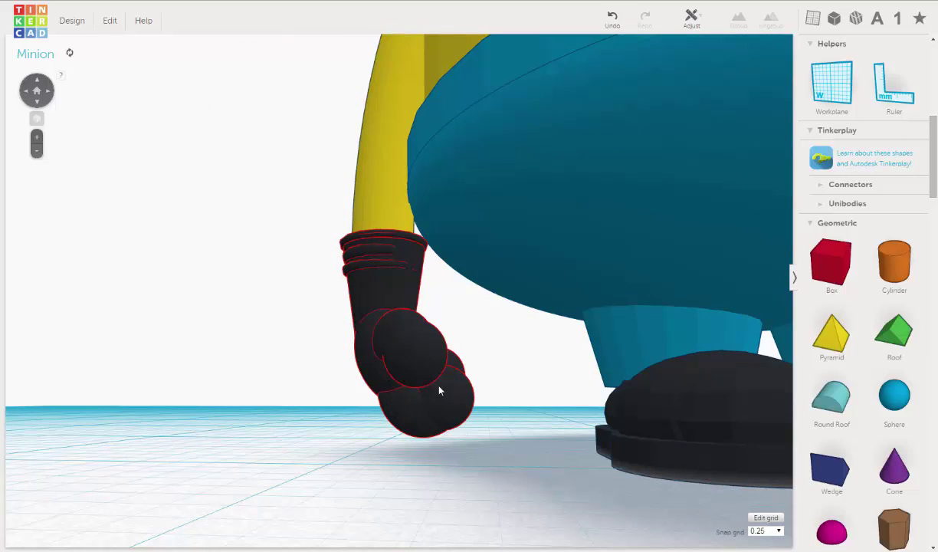
{"action": "right_click_drag", "start_coordinate": [441, 387], "coordinate": [446, 352]}
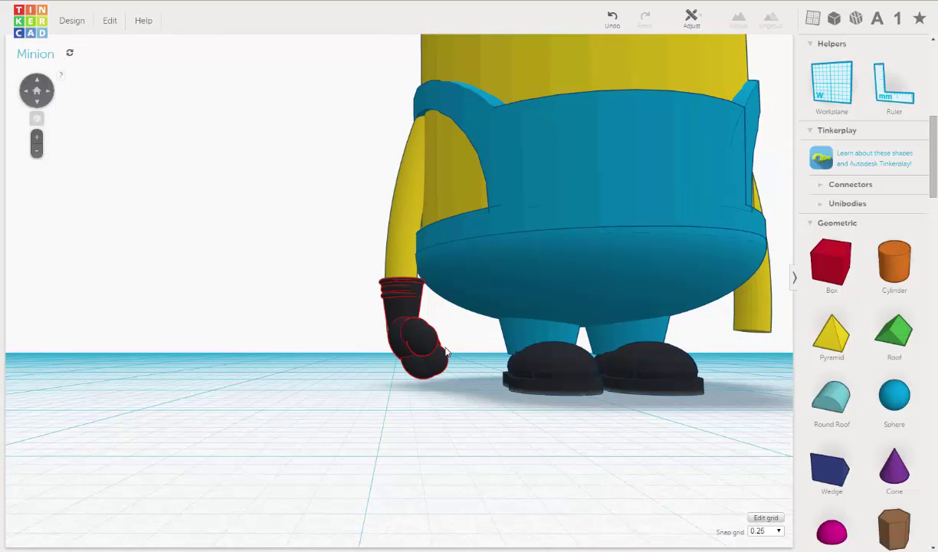
Step: Raise the glove one 0.25 mm snap step further up the arm and leave it deselected
{"action": "right_click_drag", "start_coordinate": [502, 348], "coordinate": [462, 365]}
{"action": "left_click", "coordinate": [450, 376]}
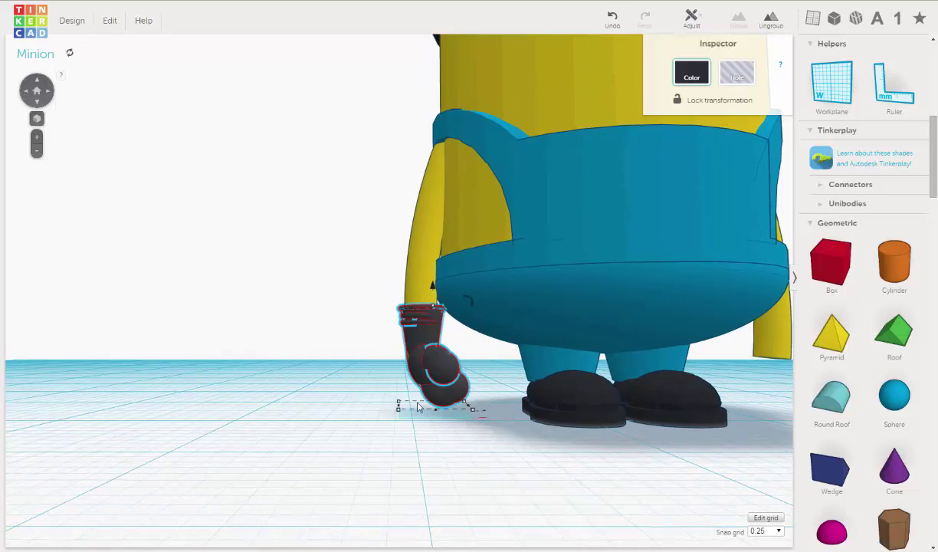
{"action": "right_click_drag", "start_coordinate": [427, 374], "coordinate": [366, 391]}
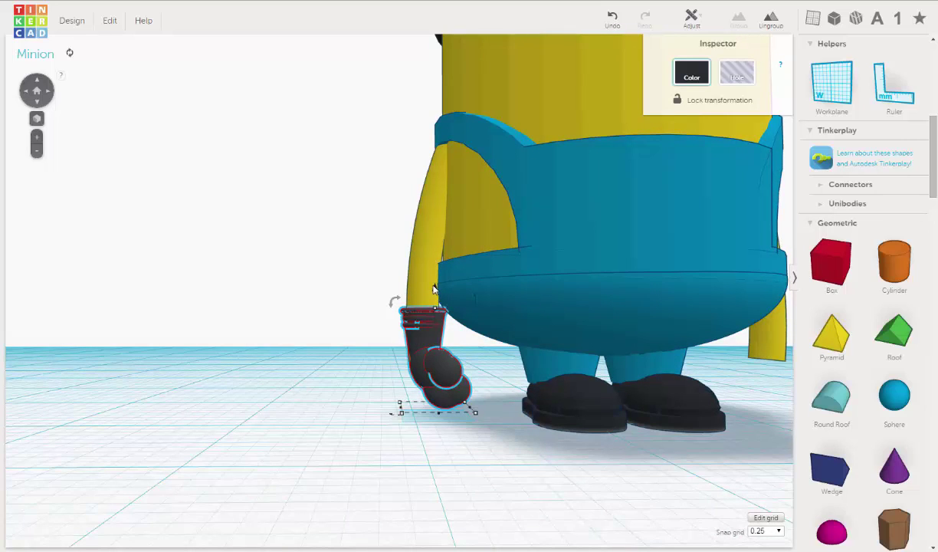
{"action": "mouse_move", "coordinate": [435, 290]}
{"action": "left_click_drag", "start_coordinate": [434, 287], "coordinate": [434, 285]}
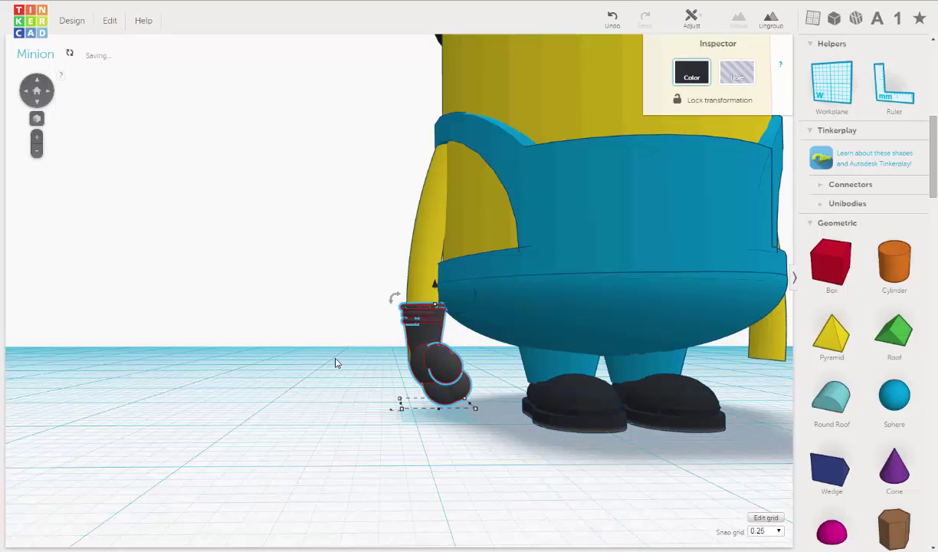
{"action": "right_click_drag", "start_coordinate": [323, 345], "coordinate": [350, 339]}
{"action": "left_click", "coordinate": [354, 334]}
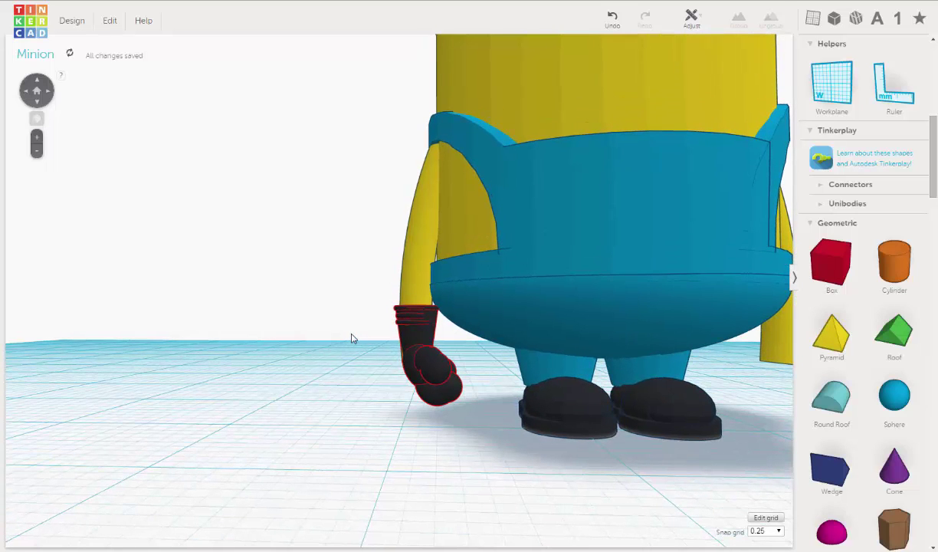